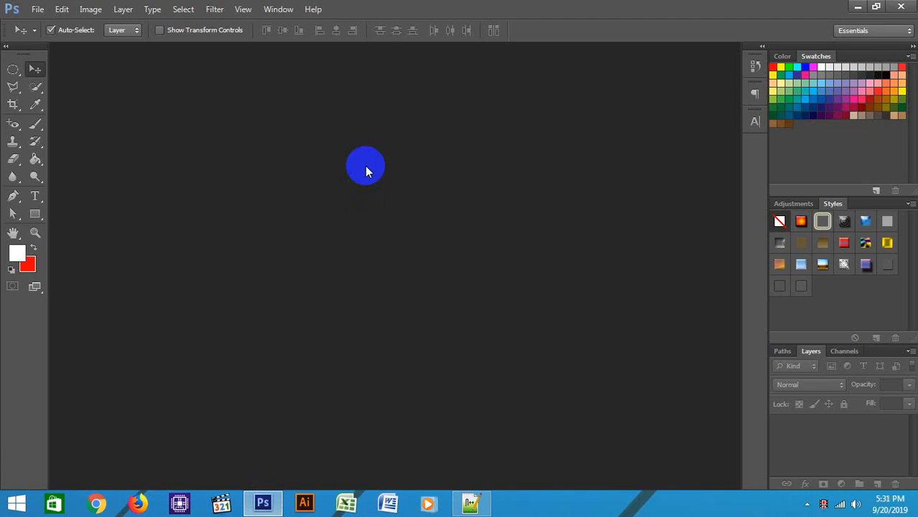
# - Minimize Photoshop, search the computer for "paint" and launch Paint
pyautogui.click(858, 6)
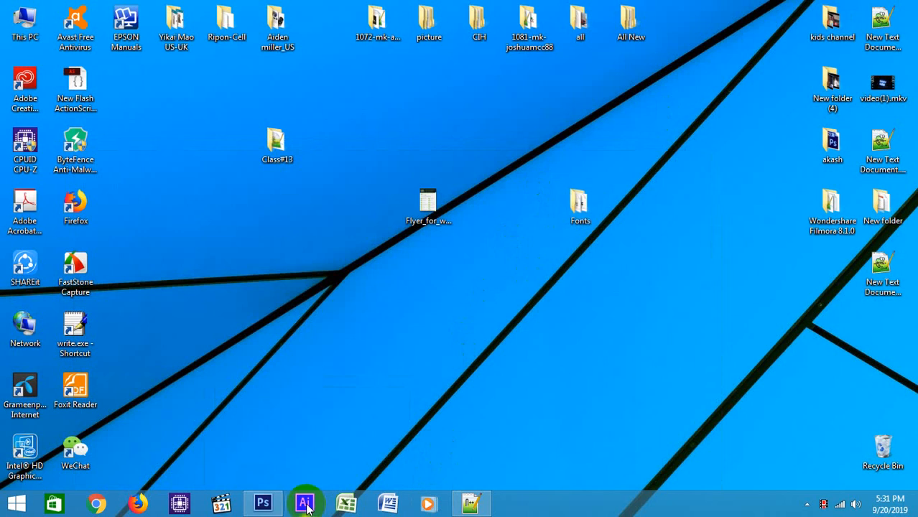
pyautogui.click(14, 504)
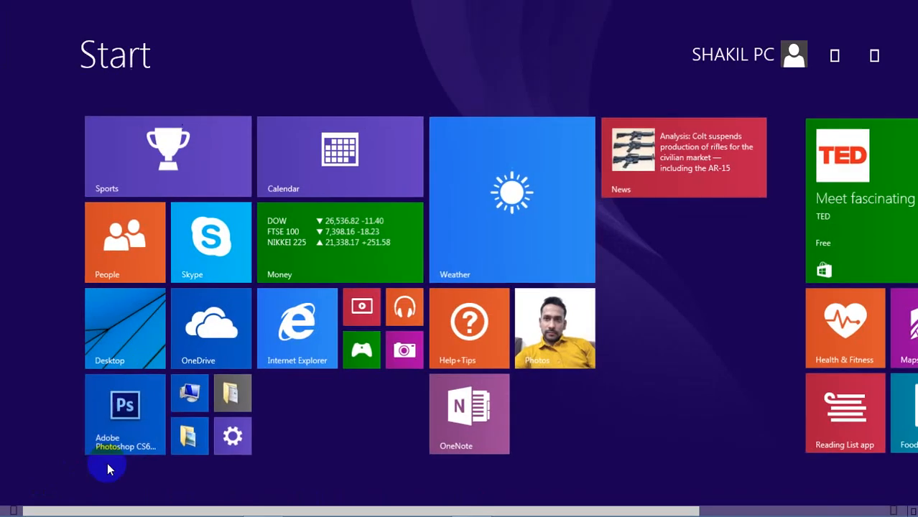
pyautogui.scroll(-2, 244, 293)
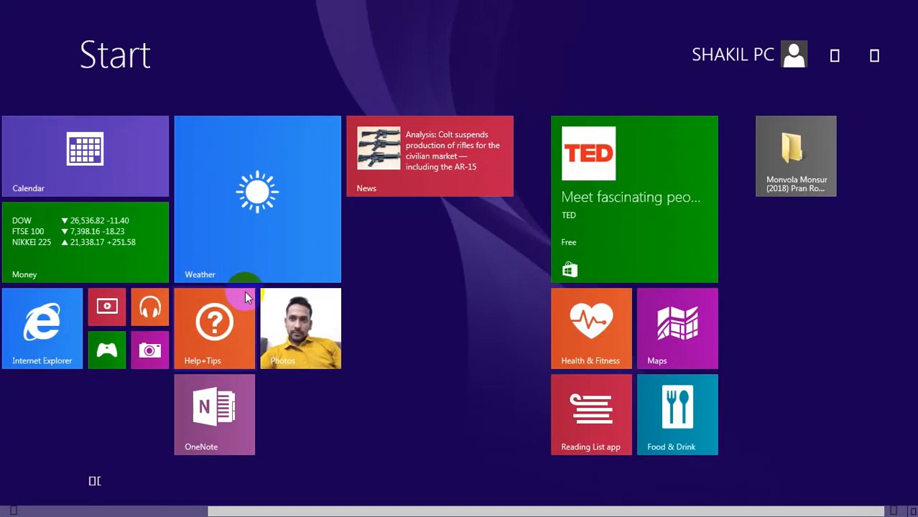
pyautogui.scroll(2, 244, 291)
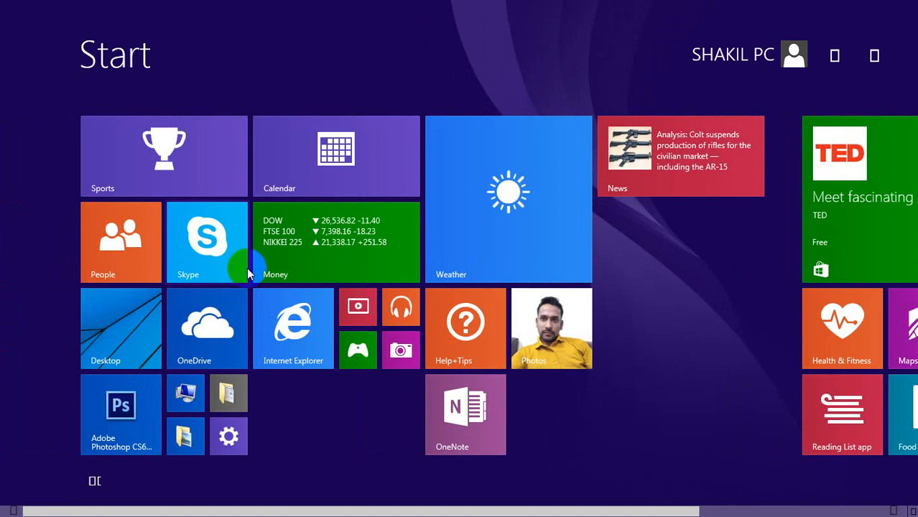
pyautogui.scroll(-2, 236, 283)
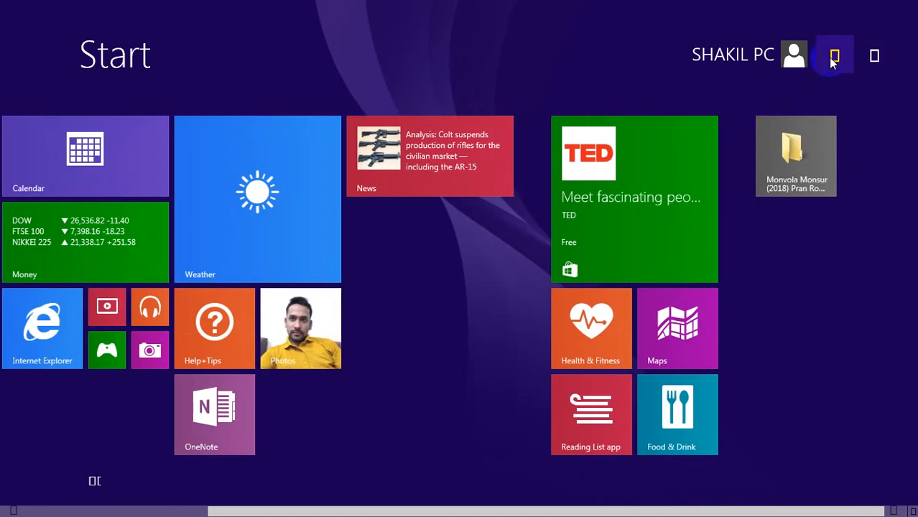
pyautogui.click(834, 58)
pyautogui.click(873, 58)
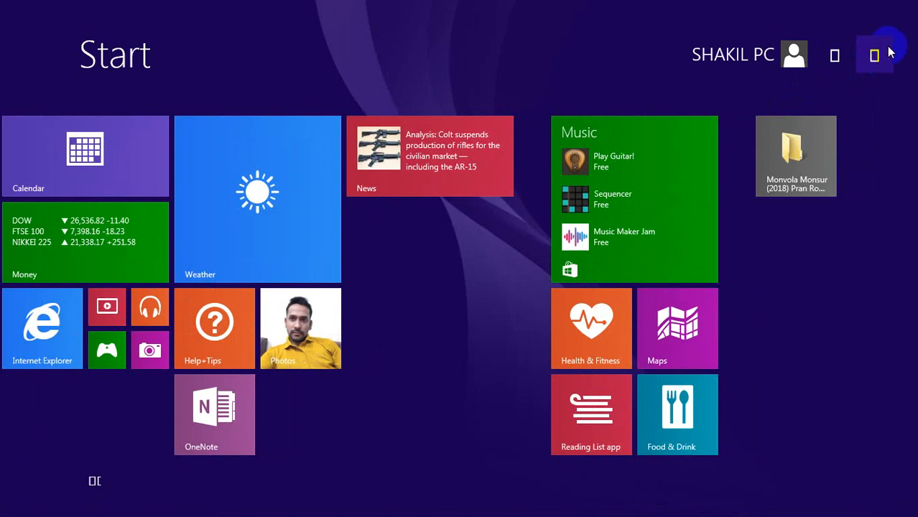
pyautogui.click(873, 56)
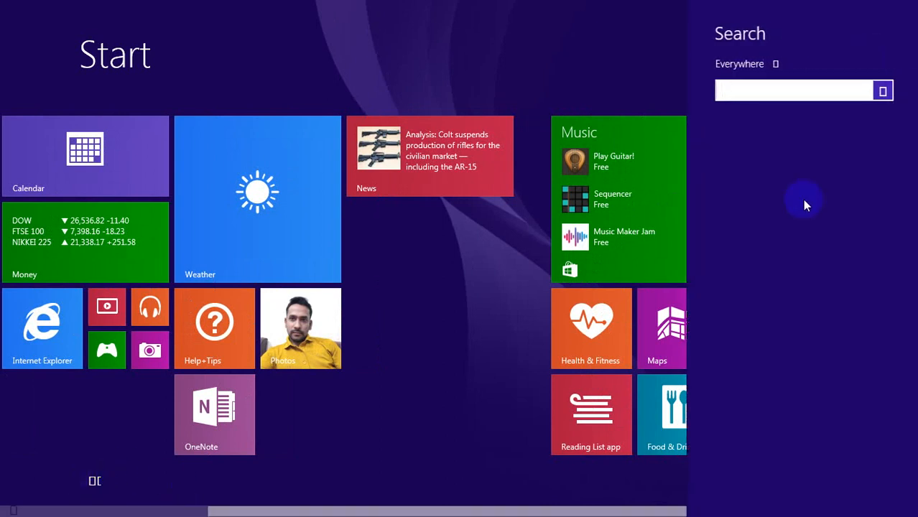
pyautogui.click(776, 90)
pyautogui.write('p')
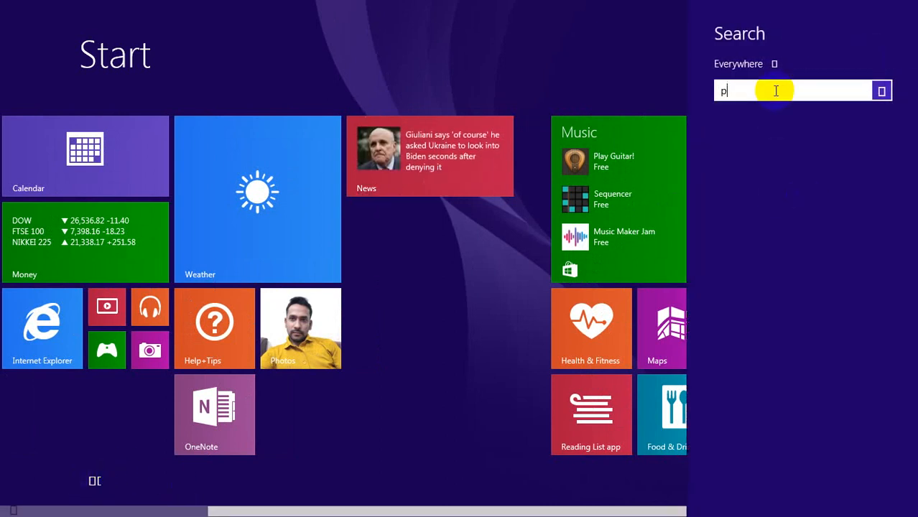
pyautogui.write('aint')
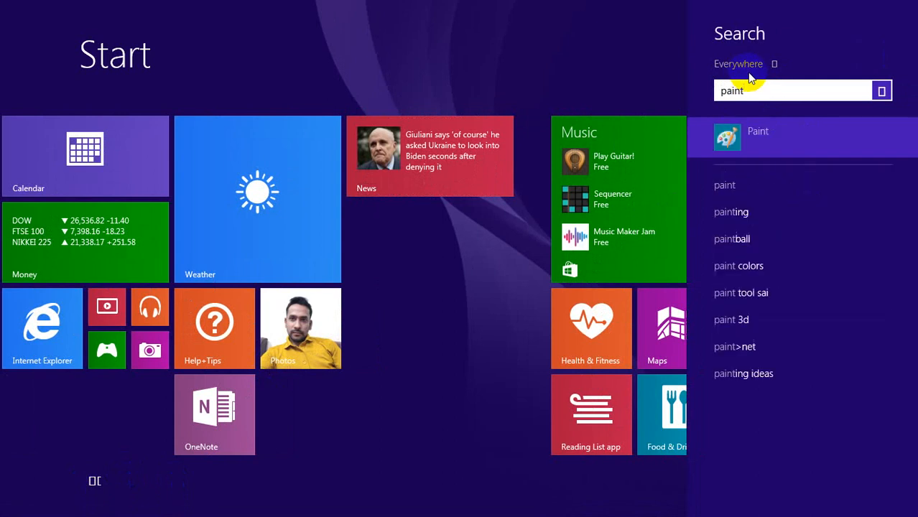
pyautogui.press('Return')
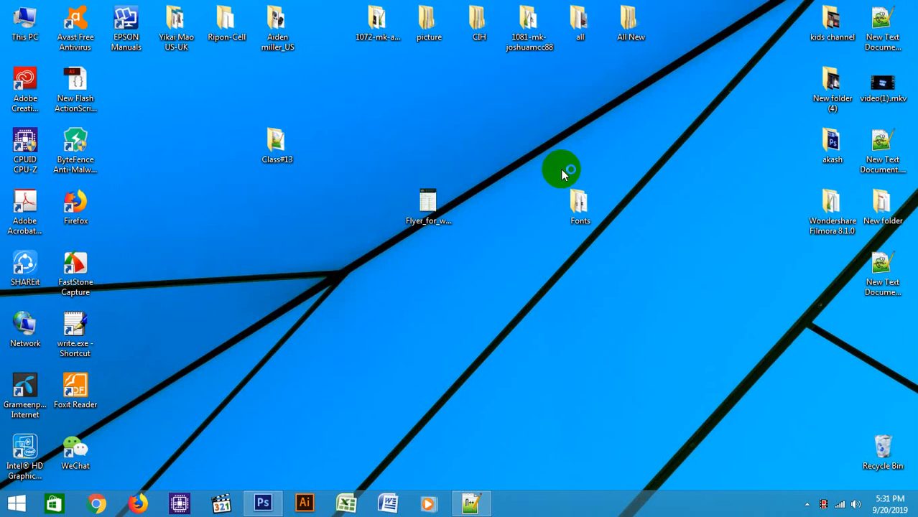
pyautogui.scroll(-2, 514, 211)
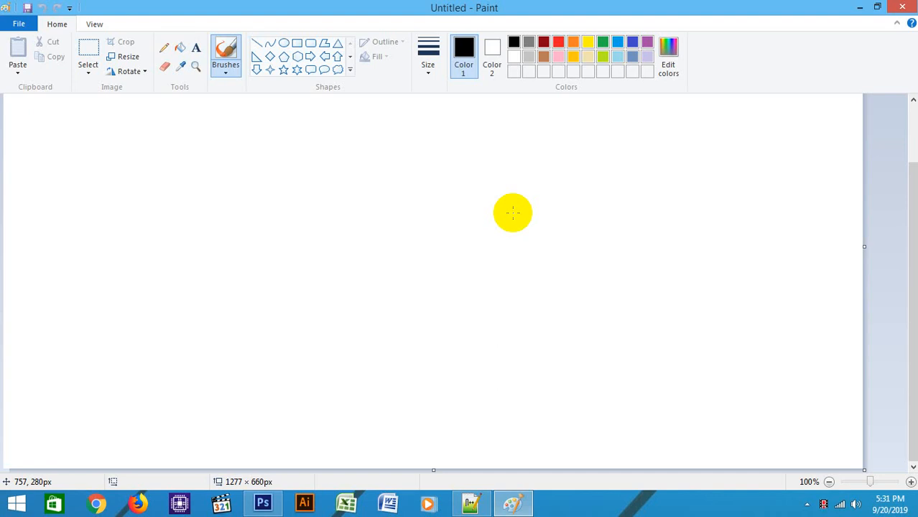
# - Draw three nested black rectangles: one about 416 × 235 px, one about 380 × 200 px inside it, and a slightly larger one around both
pyautogui.click(295, 48)
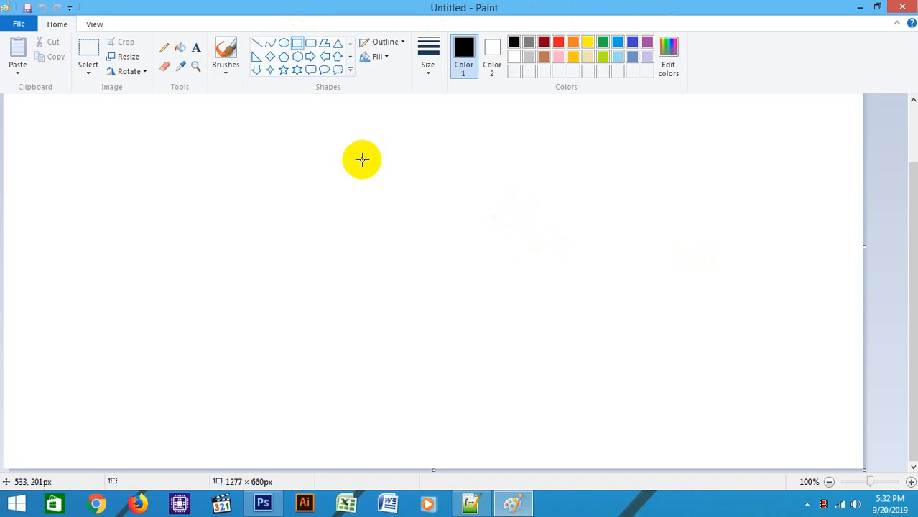
pyautogui.moveTo(250, 187); pyautogui.dragTo(531, 344)
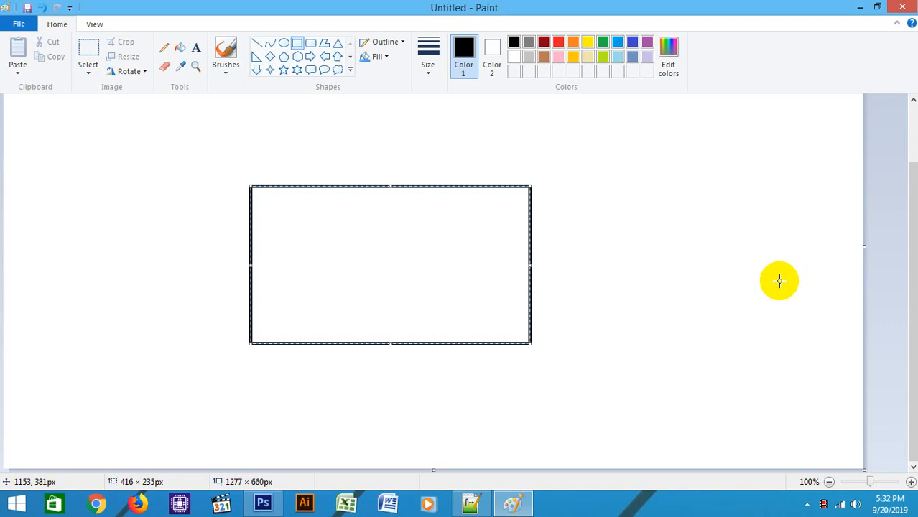
pyautogui.click(646, 233)
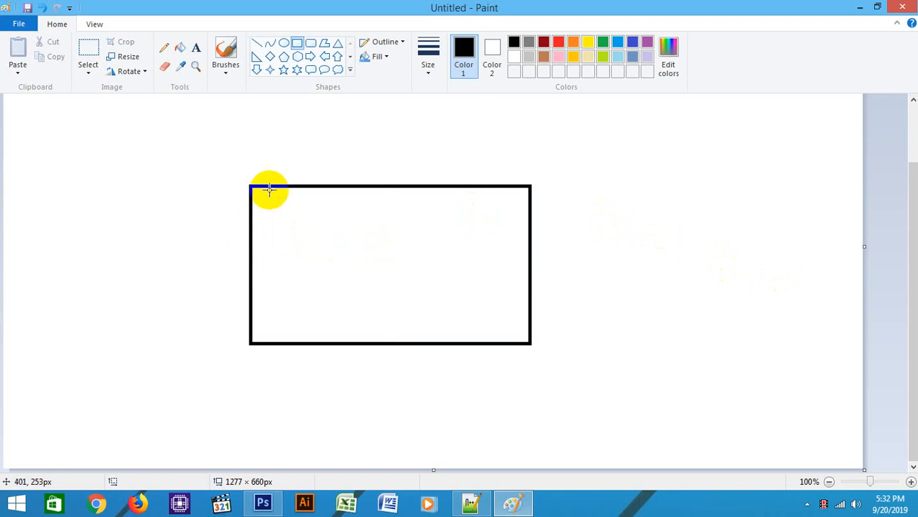
pyautogui.moveTo(262, 198); pyautogui.dragTo(519, 330)
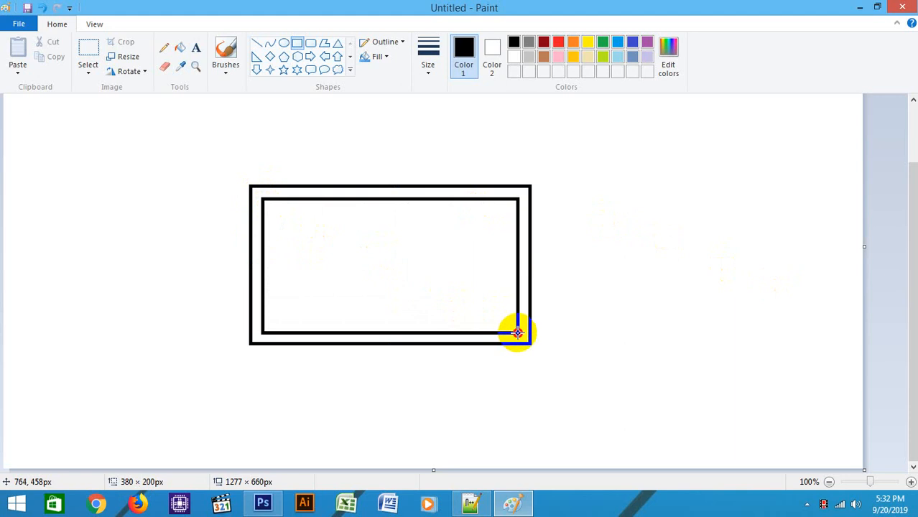
pyautogui.click(296, 146)
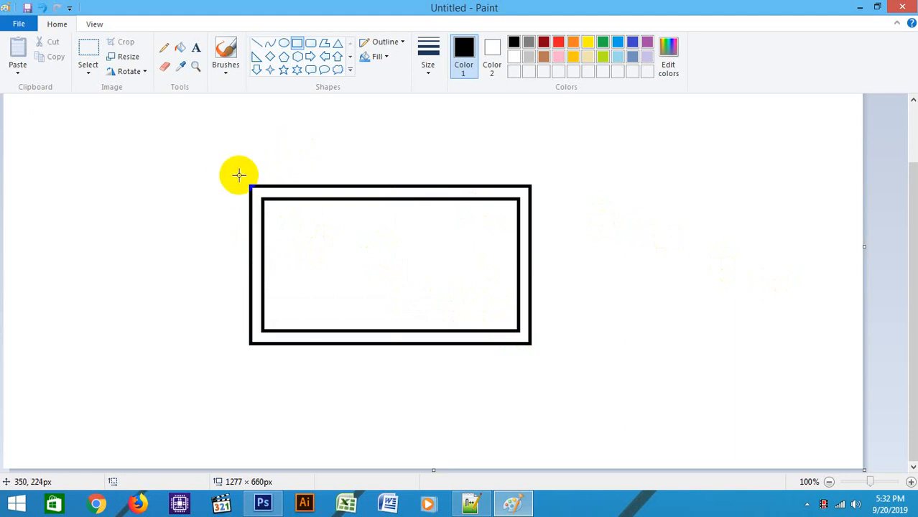
pyautogui.moveTo(239, 174); pyautogui.dragTo(539, 356)
pyautogui.click(598, 210)
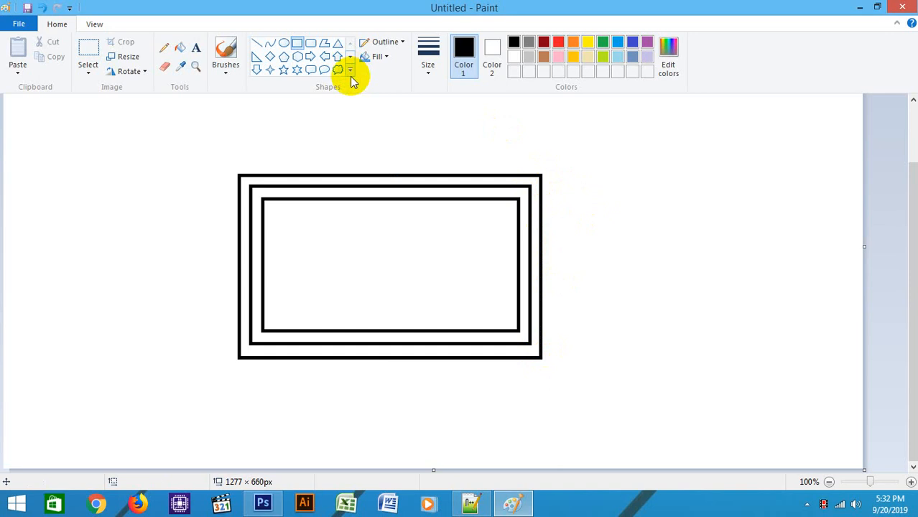
# - Draw horizontal leader lines rightward from the outer, middle and inner rectangles' right edges, about 133, 194 and 257 px long
pyautogui.click(258, 46)
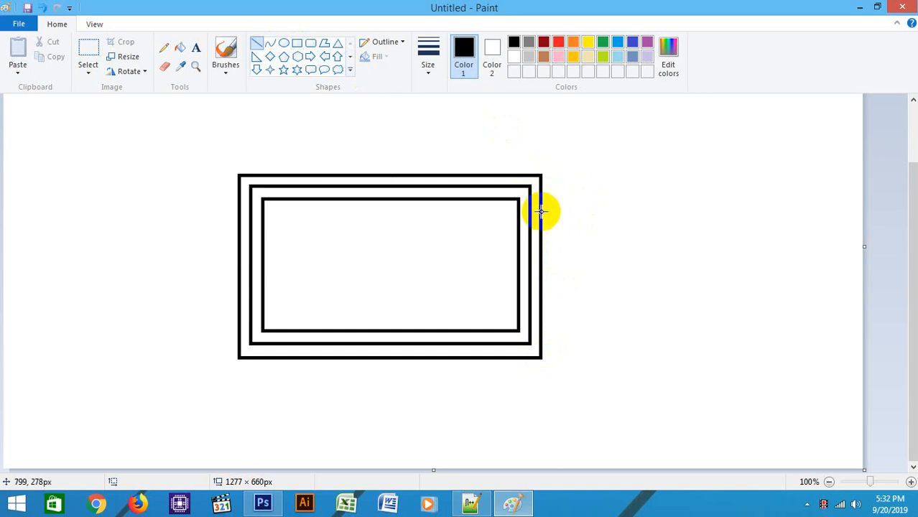
pyautogui.moveTo(544, 211); pyautogui.dragTo(630, 211)
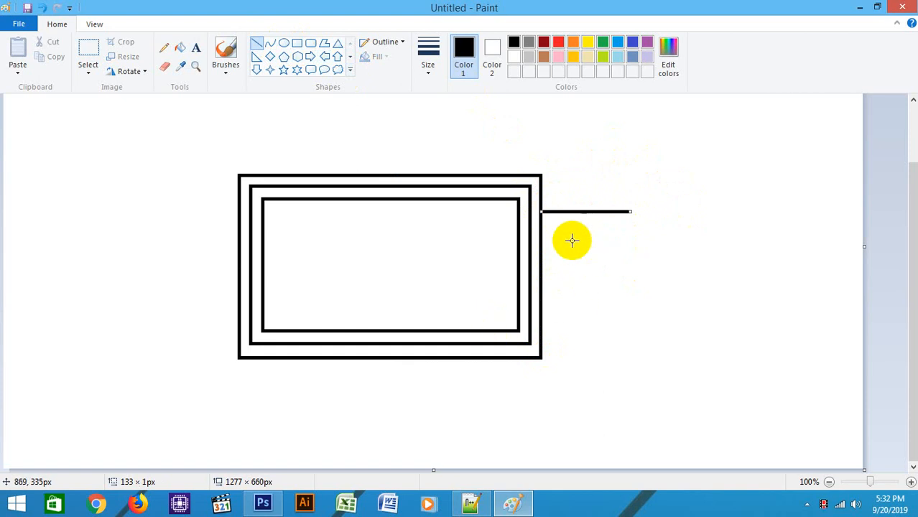
pyautogui.moveTo(530, 245); pyautogui.dragTo(661, 245)
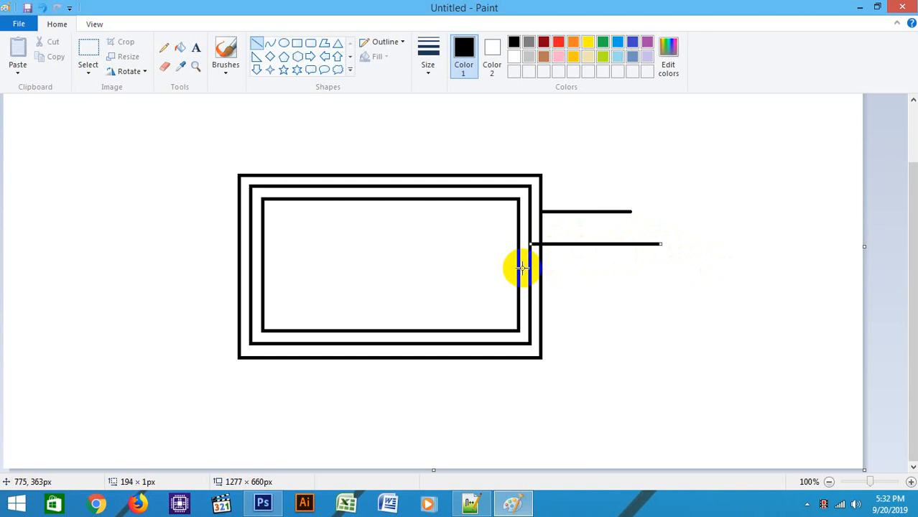
pyautogui.moveTo(520, 266); pyautogui.dragTo(693, 267)
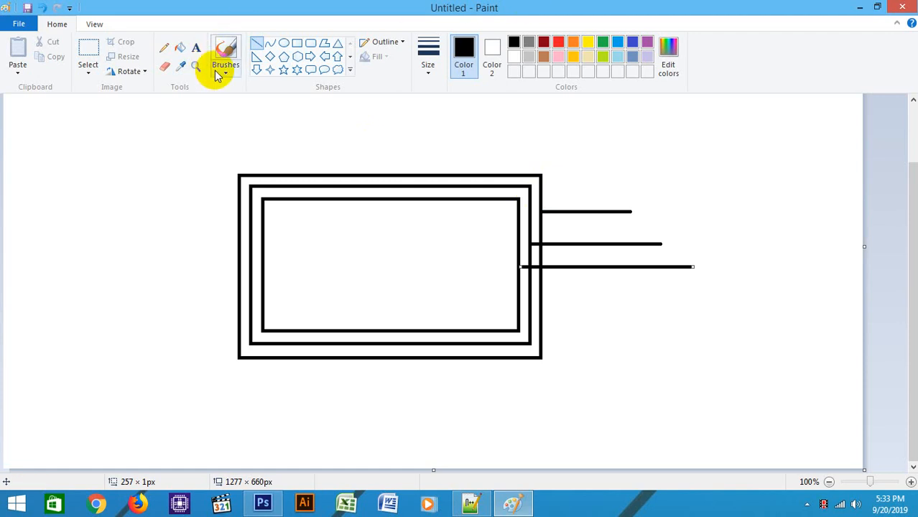
# - Label the ends of the three leader lines, from upper to lower, with the texts "Bleed Area", "Trem Area" and "Safe zone"
pyautogui.click(196, 48)
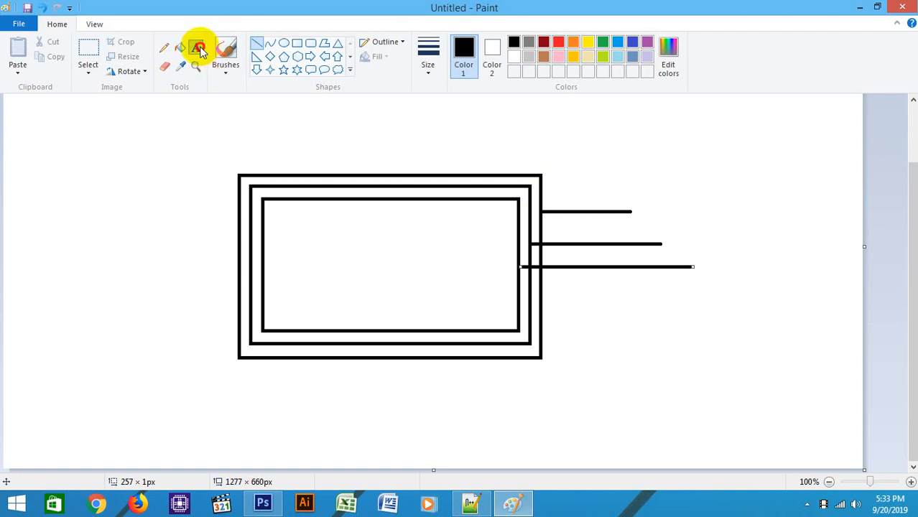
pyautogui.click(637, 204)
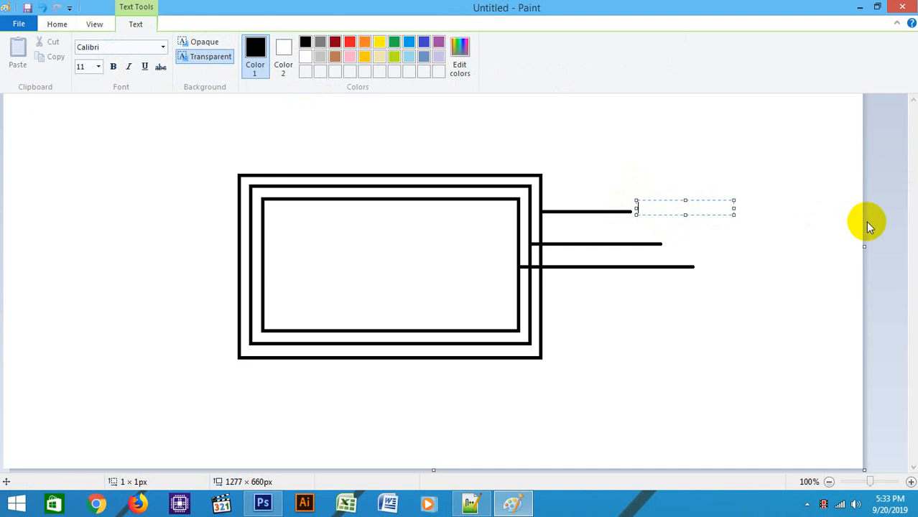
pyautogui.write('Bleed Area')
pyautogui.click(673, 240)
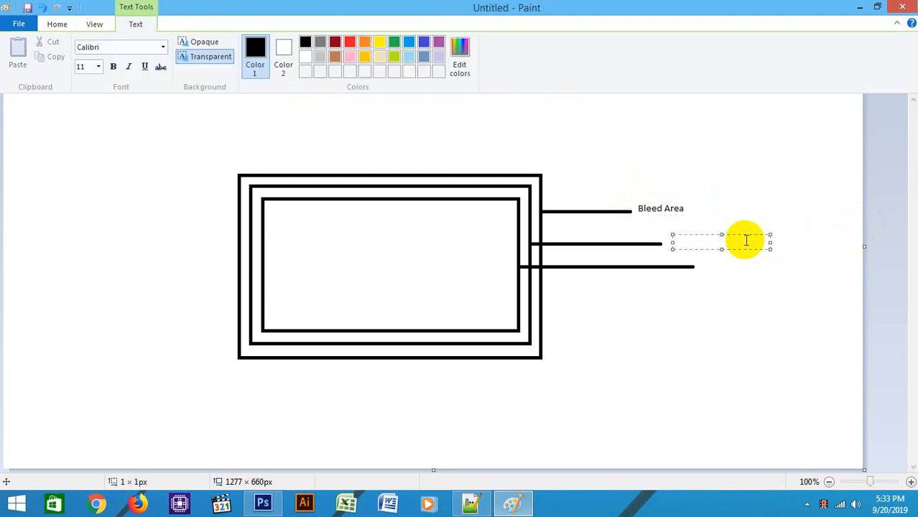
pyautogui.write('Trem Area')
pyautogui.click(705, 264)
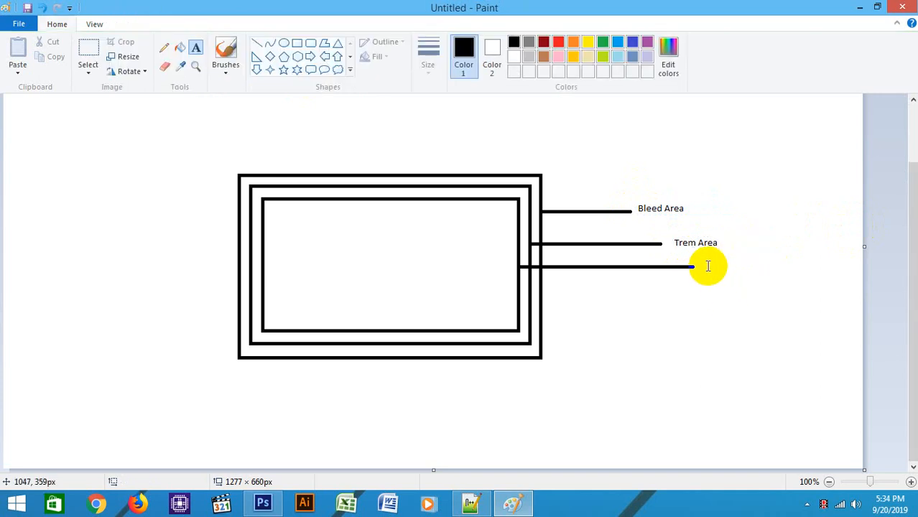
pyautogui.click(705, 266)
pyautogui.write('Sa')
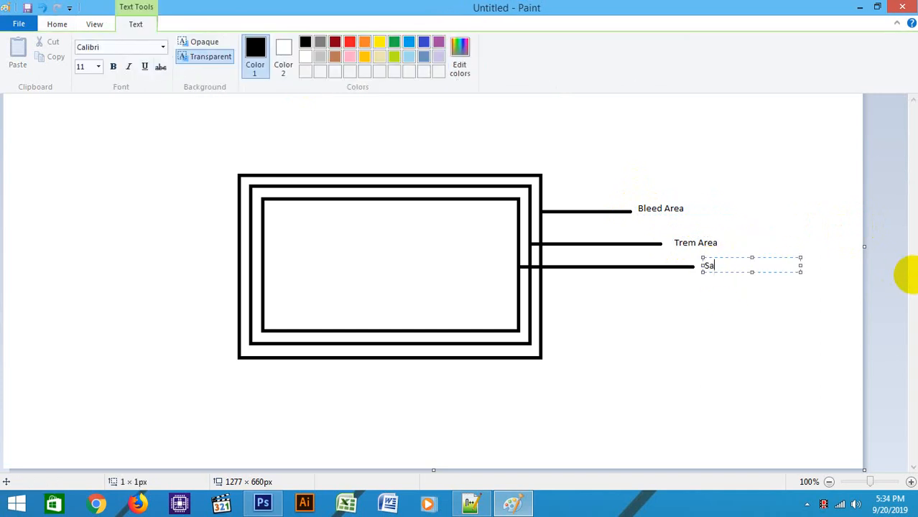
pyautogui.write('fe zo')
pyautogui.write('e')
pyautogui.click(701, 311)
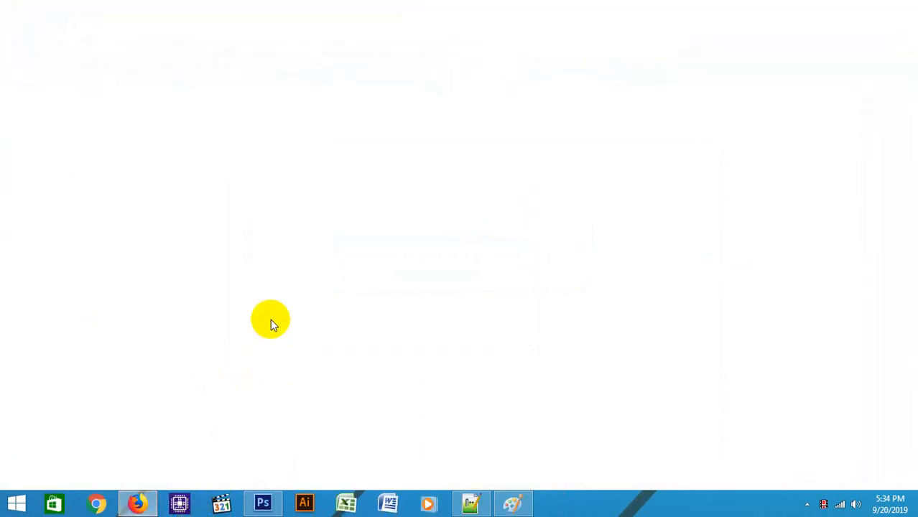
# - Minimize the Paint drawing and switch to Firefox
pyautogui.click(137, 504)
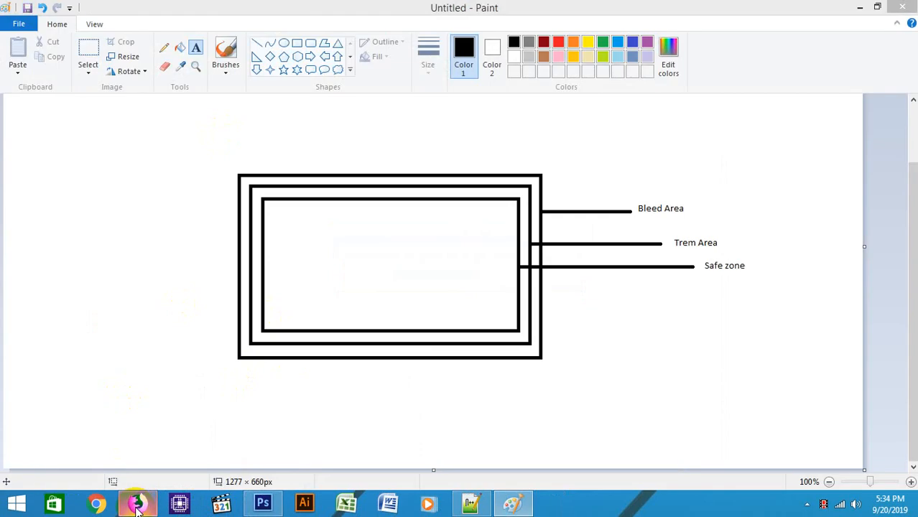
pyautogui.click(857, 13)
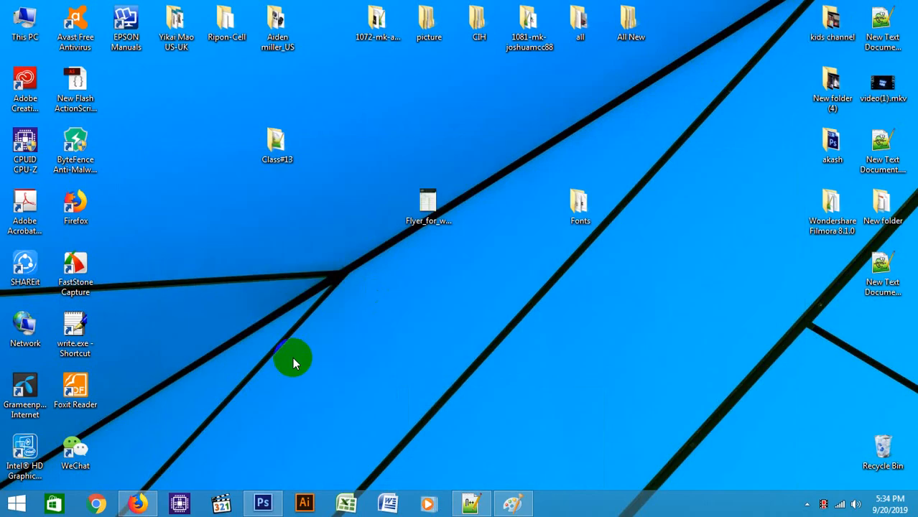
pyautogui.click(138, 504)
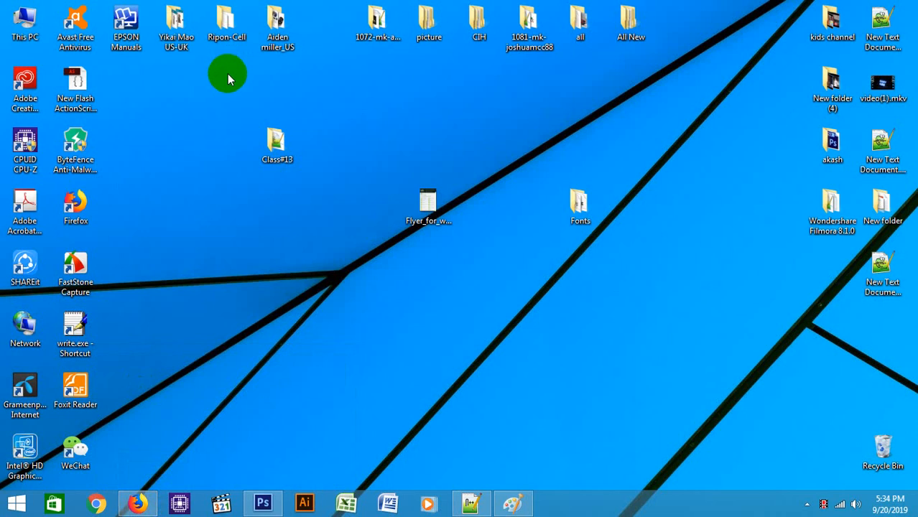
pyautogui.click(139, 504)
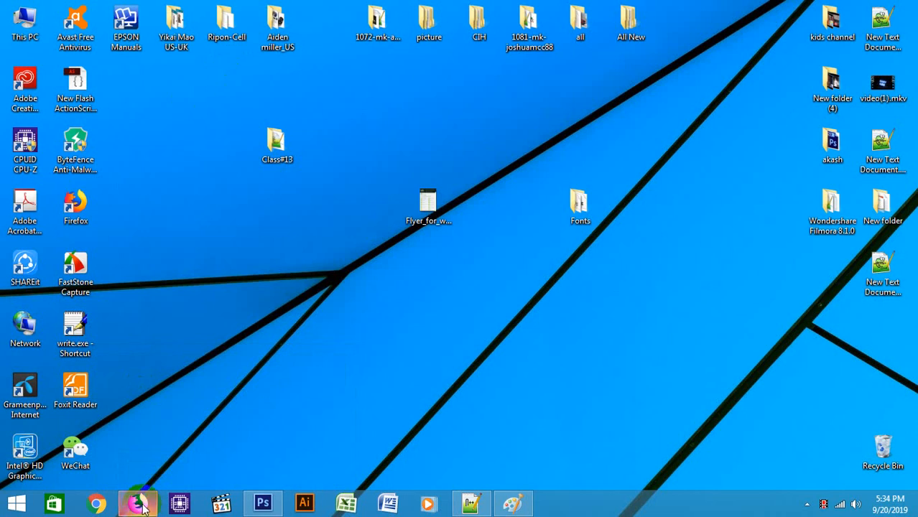
pyautogui.click(138, 504)
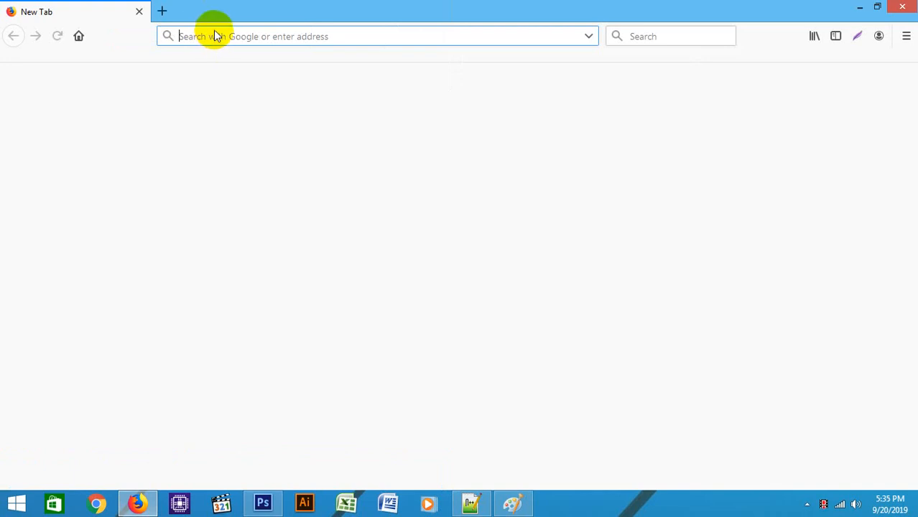
# - Search the web for "Business card design"
pyautogui.click(225, 30)
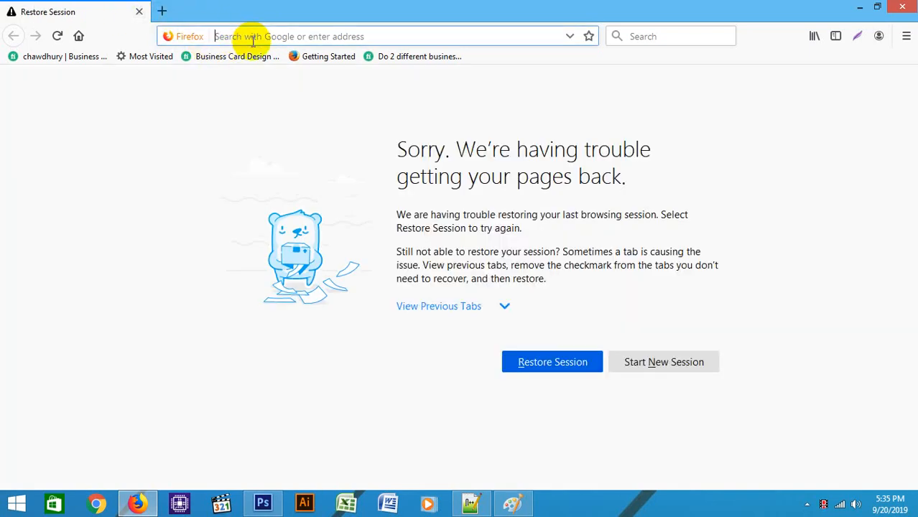
pyautogui.write('Busines')
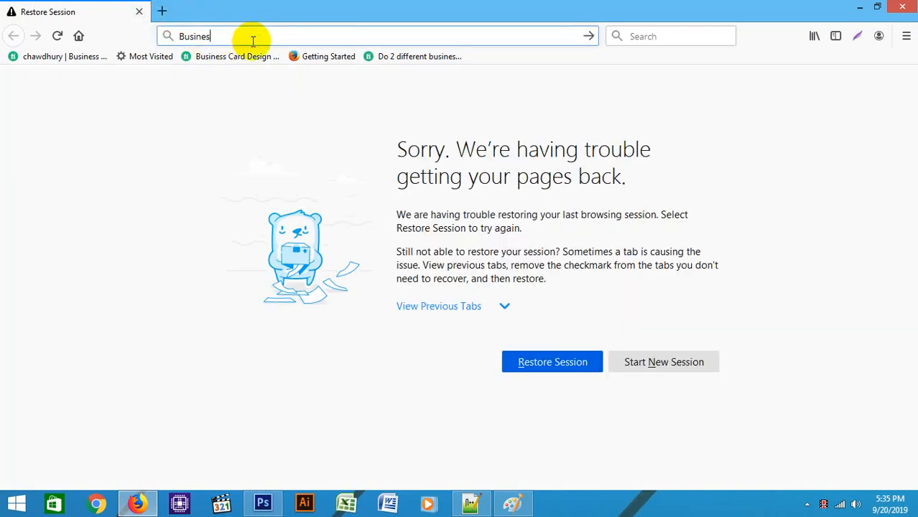
pyautogui.write('s ca')
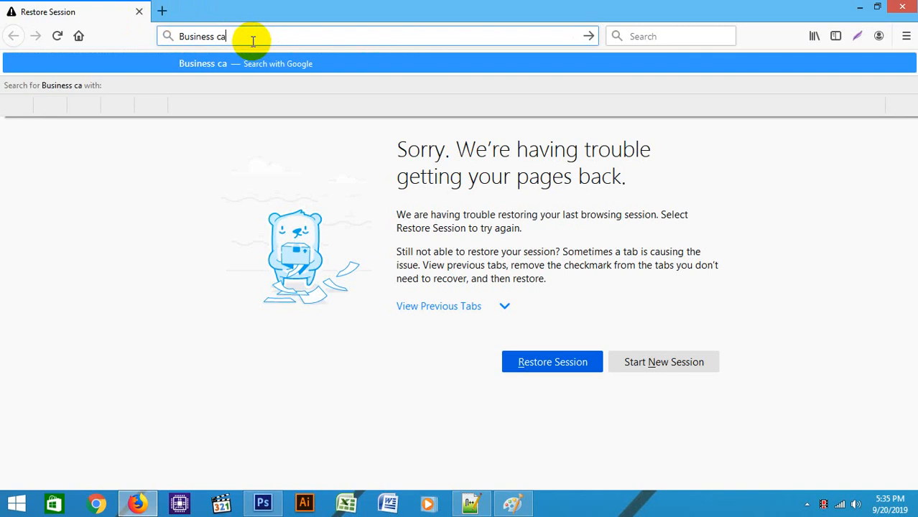
pyautogui.write('rd design')
pyautogui.press('Return')
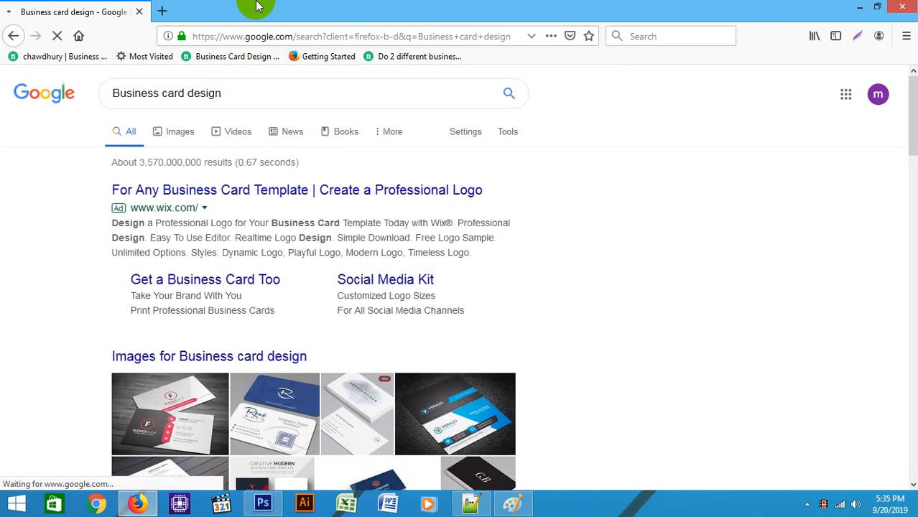
# - Show the image results for the search and open the preview of Medialoot's "Duo Business Card Design"
pyautogui.scroll(-3, 386, 364)
pyautogui.scroll(2, 501, 370)
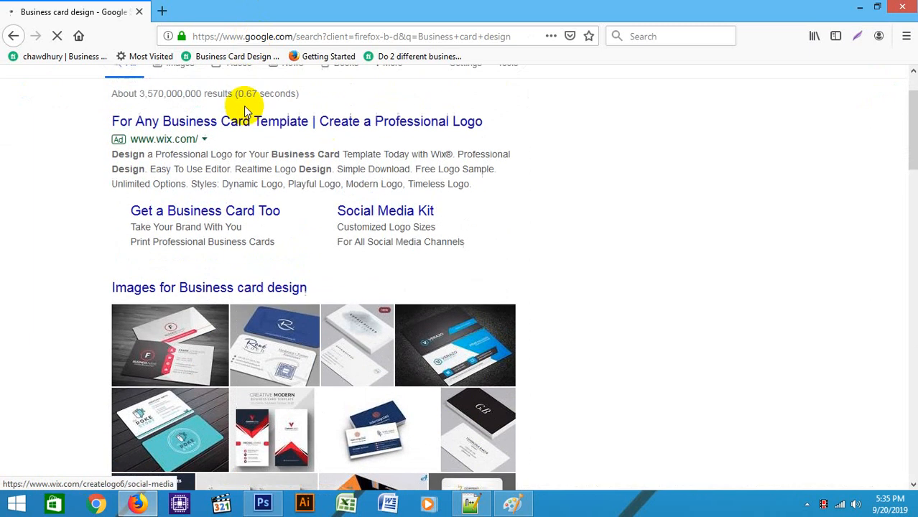
pyautogui.scroll(2, 193, 144)
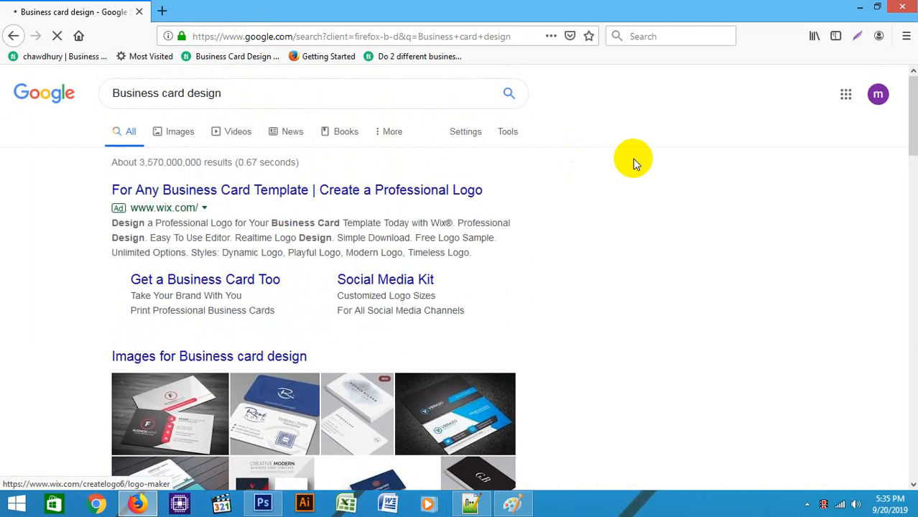
pyautogui.click(181, 132)
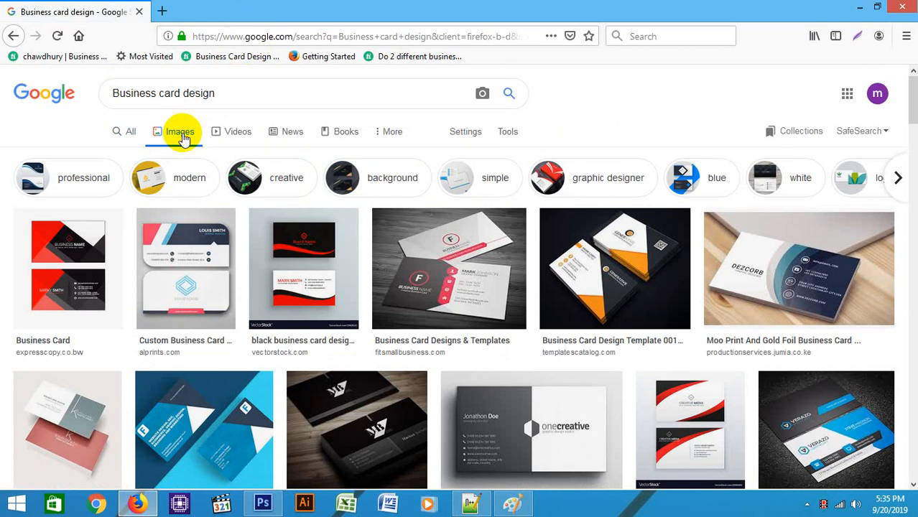
pyautogui.click(180, 134)
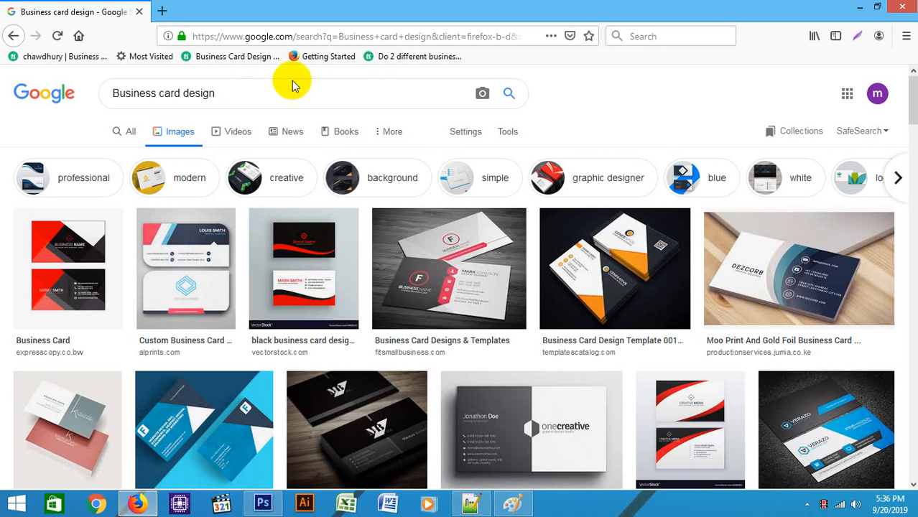
pyautogui.scroll(-2, 365, 250)
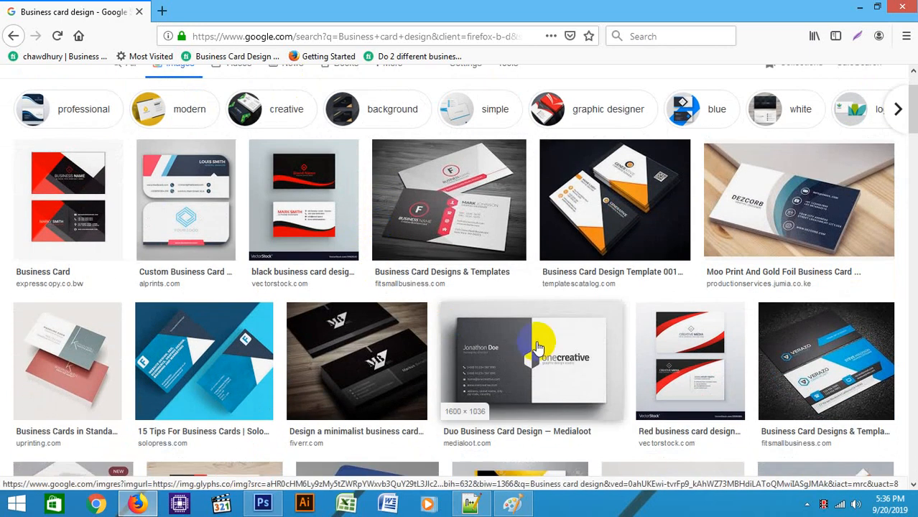
pyautogui.click(538, 348)
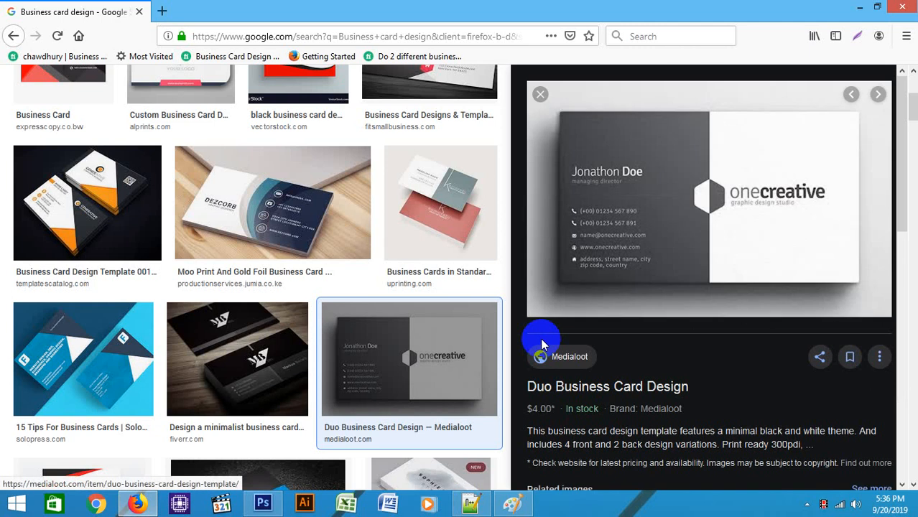
# - Save the previewed business card image to the Desktop as img.png
pyautogui.rightClick(632, 193)
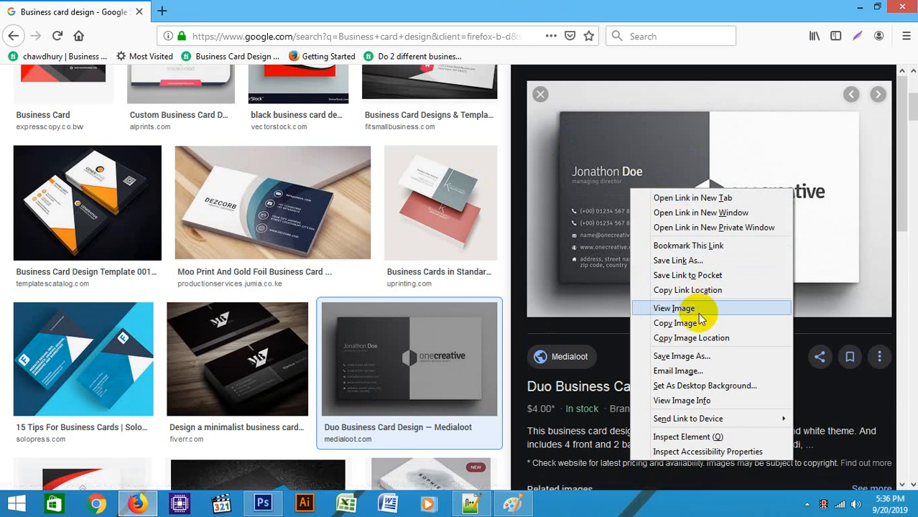
pyautogui.click(689, 356)
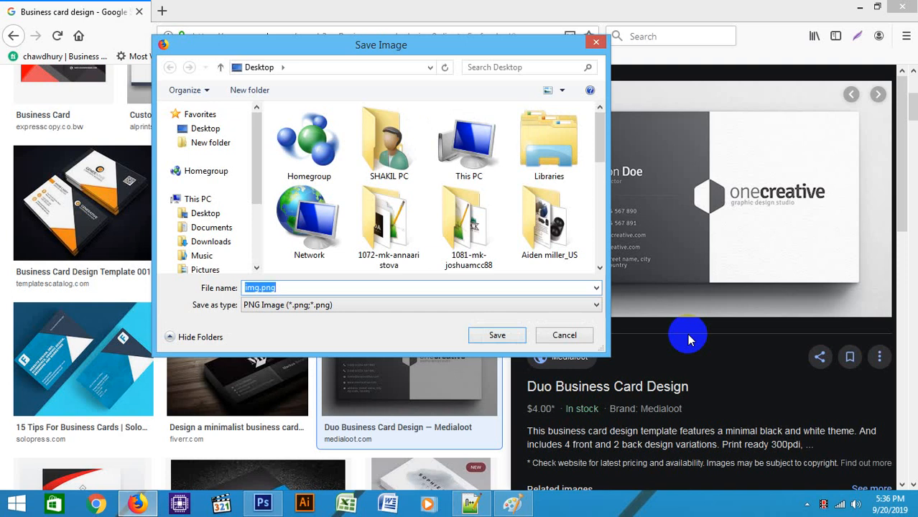
pyautogui.click(210, 129)
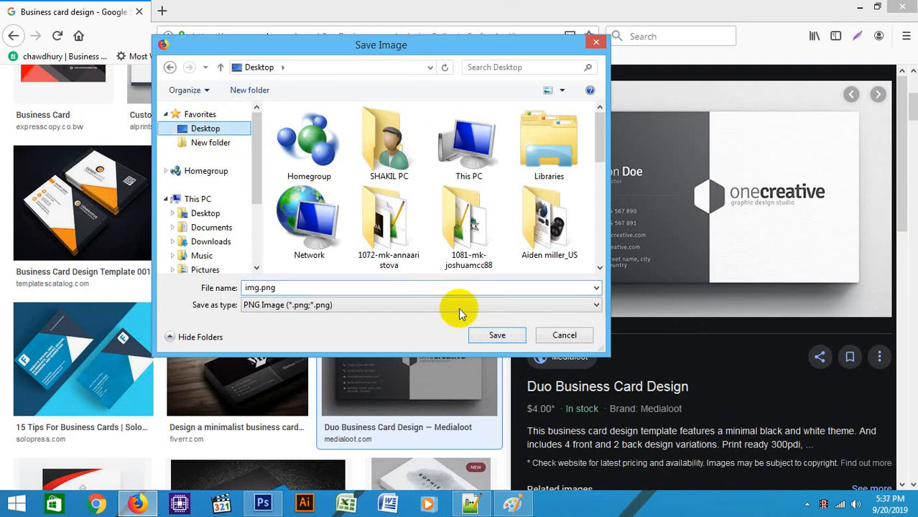
pyautogui.click(497, 337)
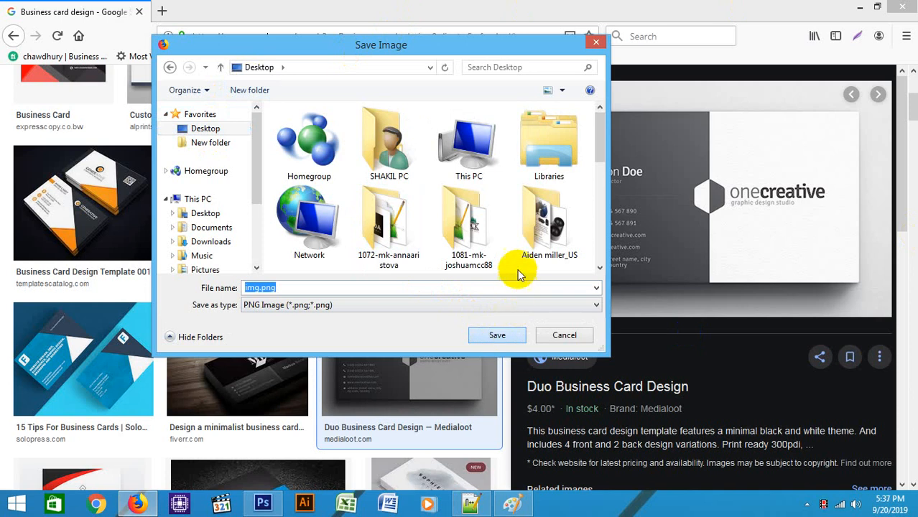
pyautogui.click(500, 338)
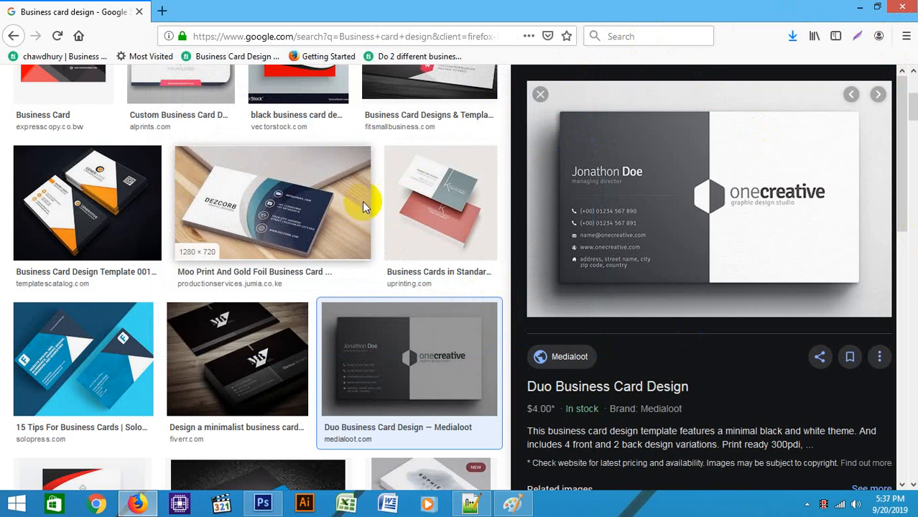
# - Minimize Firefox, move the saved img.png from the desktop into the Class#13 folder, and open that folder
pyautogui.click(138, 504)
pyautogui.moveTo(125, 84); pyautogui.dragTo(282, 143)
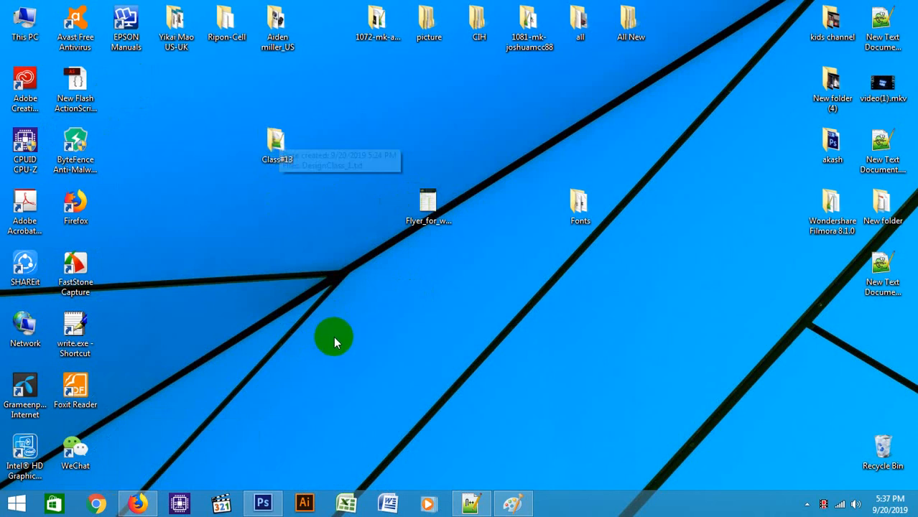
pyautogui.moveTo(301, 313); pyautogui.dragTo(564, 422)
pyautogui.press('super+e')
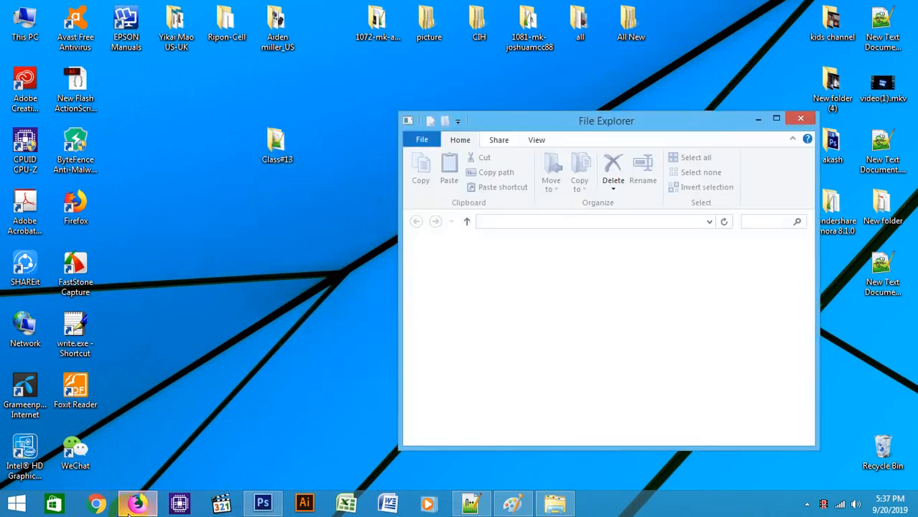
# - Close Firefox, maximize the Class#13 folder window, and open img.png in Windows Photo Viewer
pyautogui.click(138, 504)
pyautogui.click(898, 9)
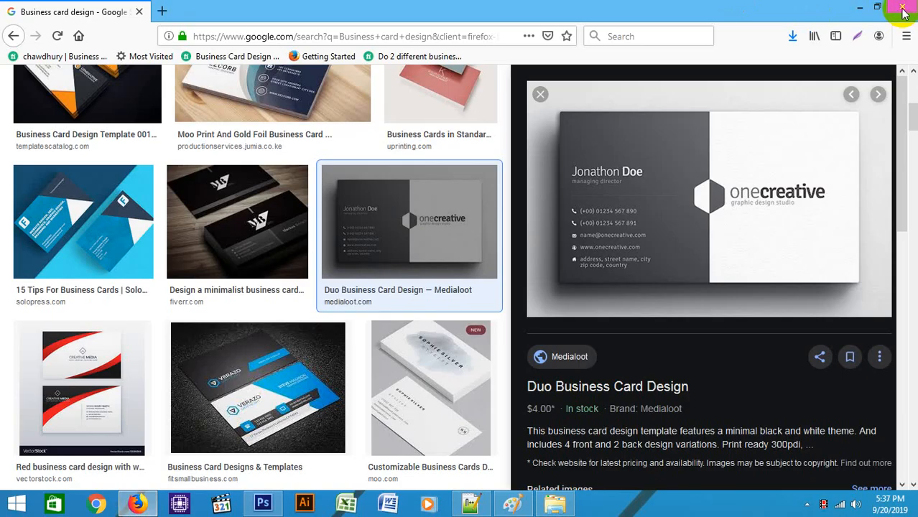
pyautogui.click(777, 118)
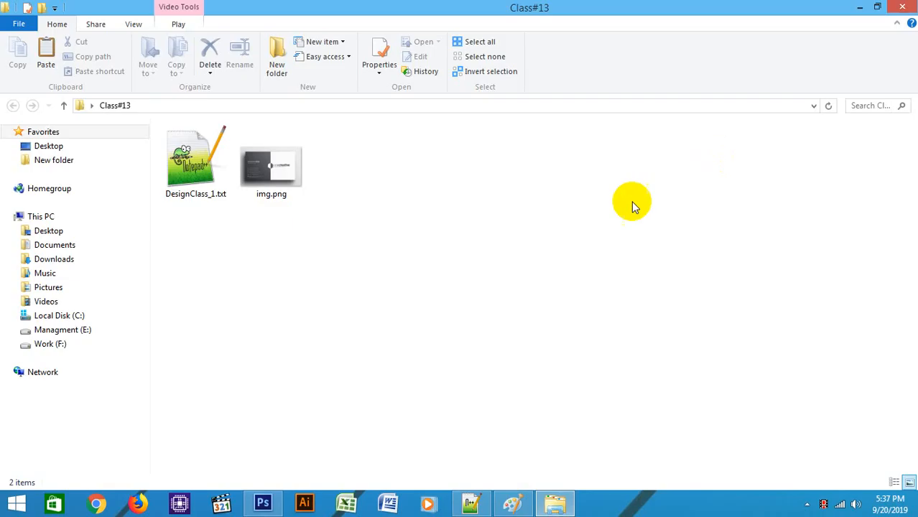
pyautogui.click(273, 170)
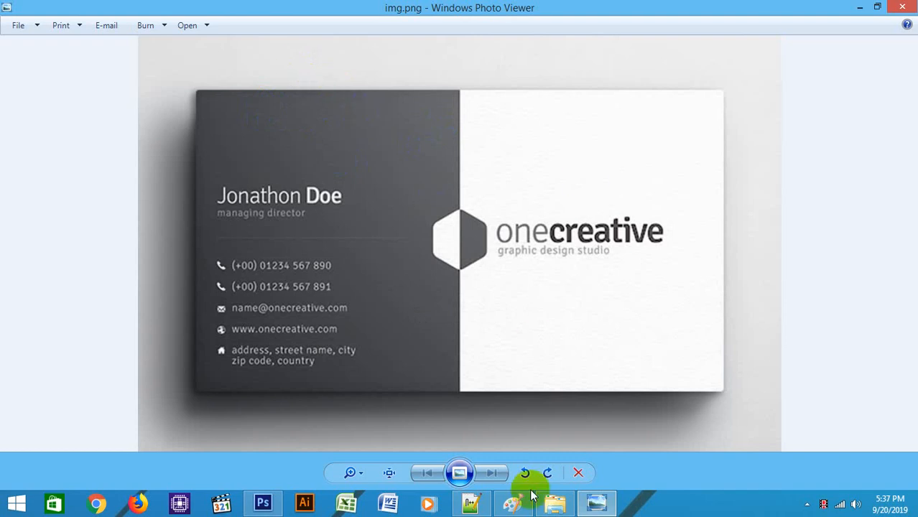
# - Compare the business card image with the bleed, trim and safe zone diagram in Paint
pyautogui.click(512, 503)
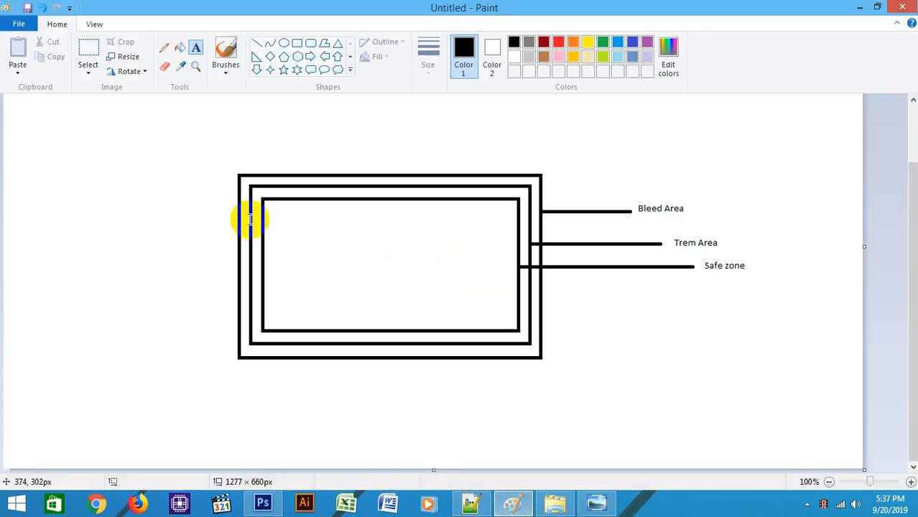
pyautogui.click(860, 7)
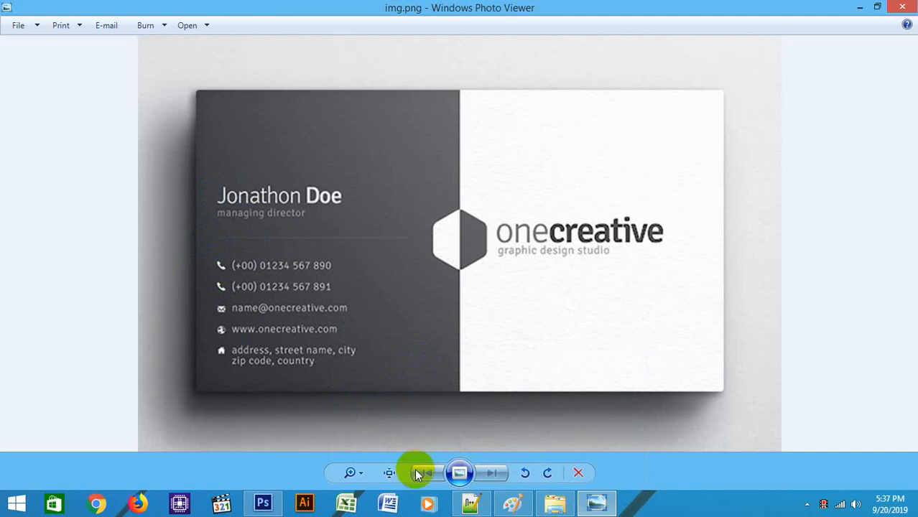
pyautogui.click(263, 505)
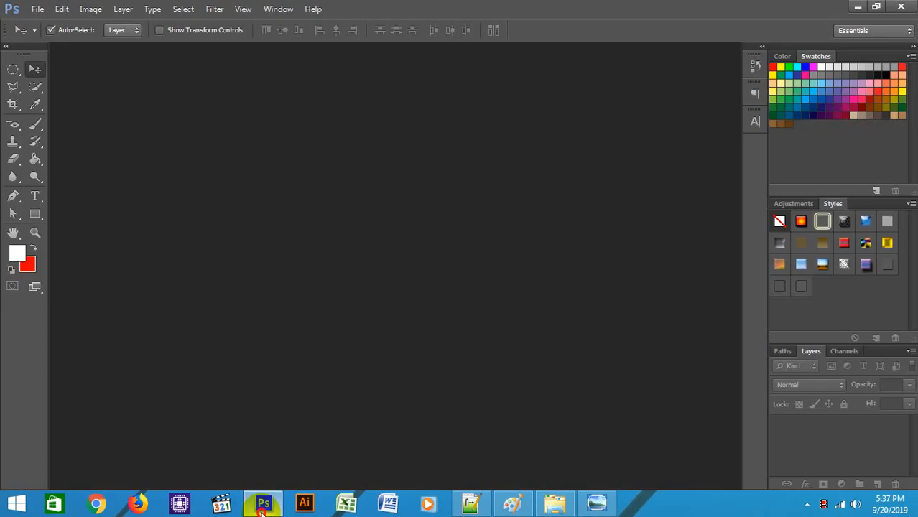
pyautogui.click(263, 505)
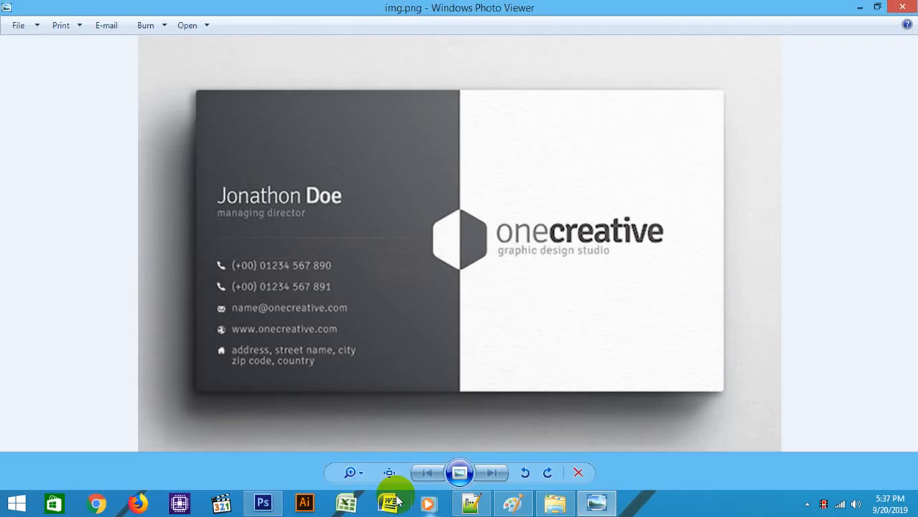
pyautogui.click(513, 503)
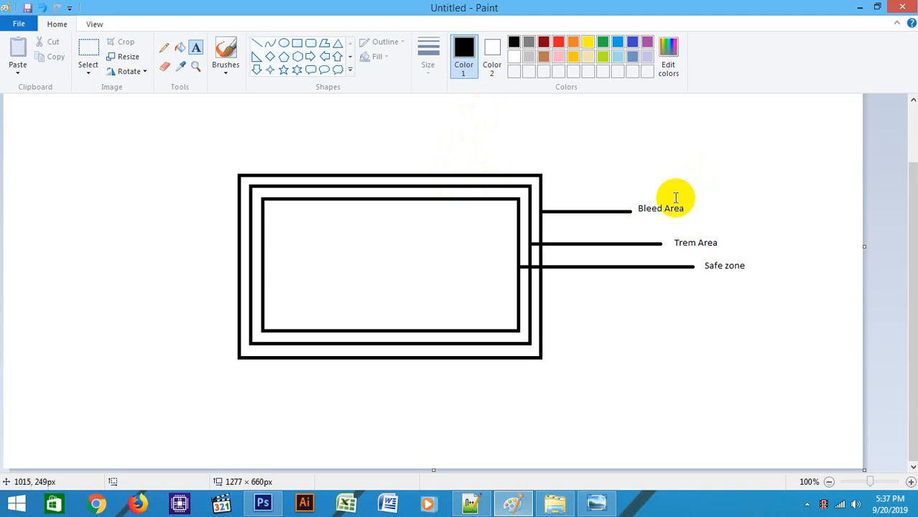
pyautogui.click(656, 209)
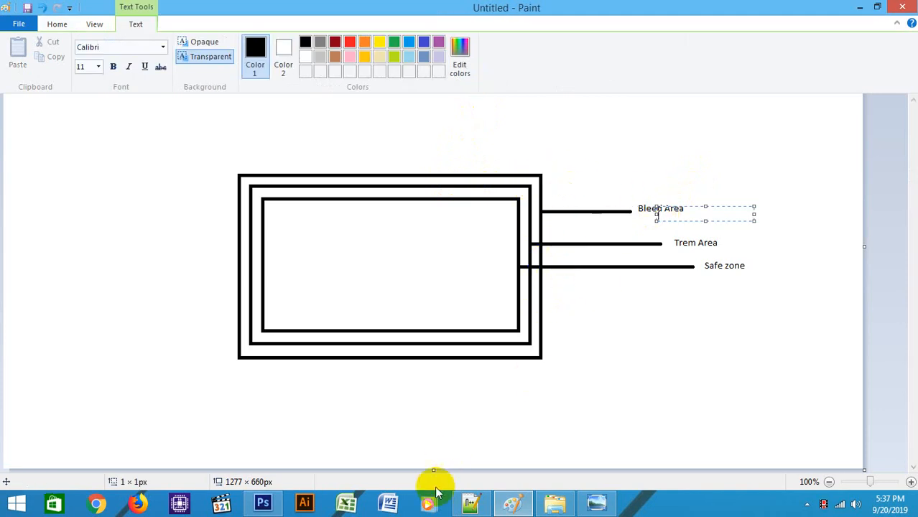
# - Switch to Photoshop, open the settings for a new document, and choose Inches as the width unit
pyautogui.click(275, 508)
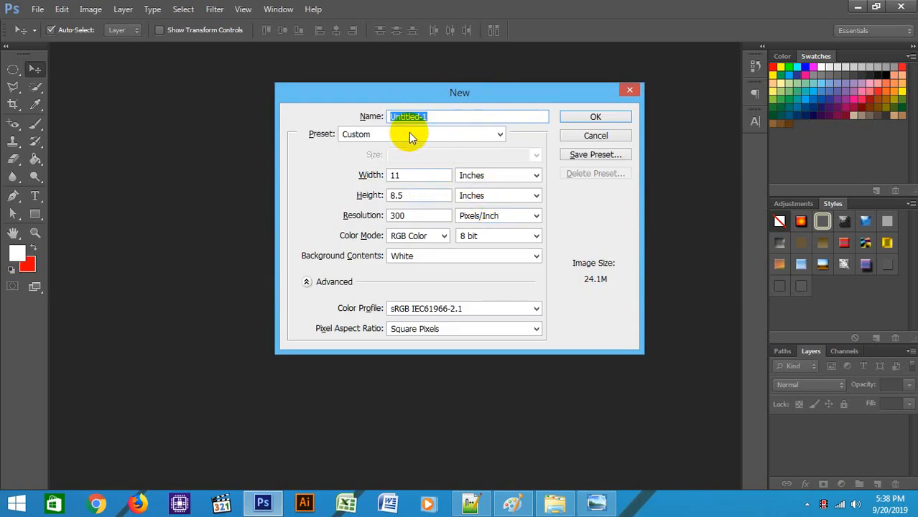
pyautogui.moveTo(445, 117); pyautogui.dragTo(299, 118)
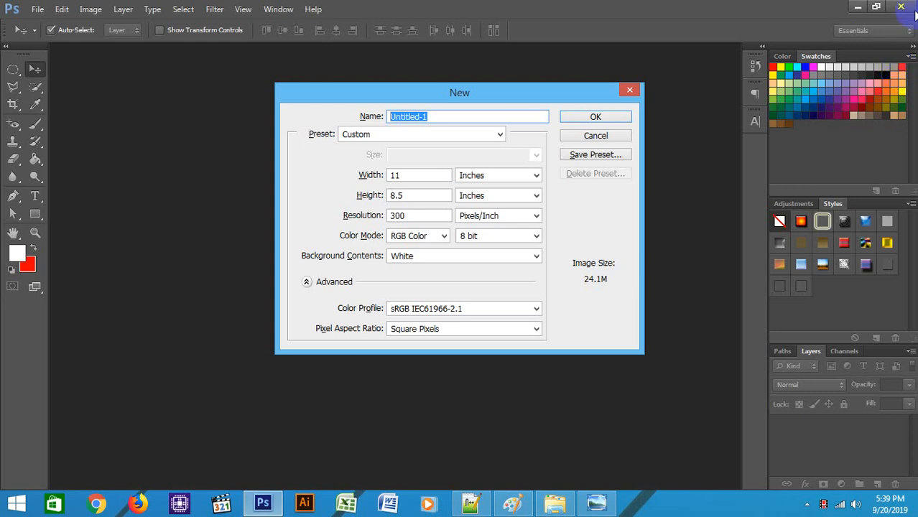
pyautogui.click(483, 174)
pyautogui.click(491, 200)
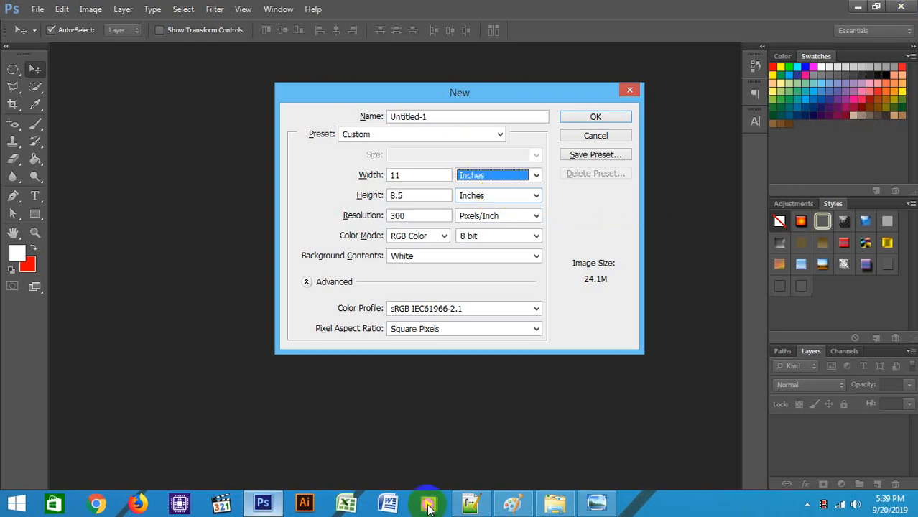
# - Switch to the DesignClass_1.txt notes in Notepad++ and add the line "Safe zone : 3.25x1.75" below "Size :"
pyautogui.click(470, 504)
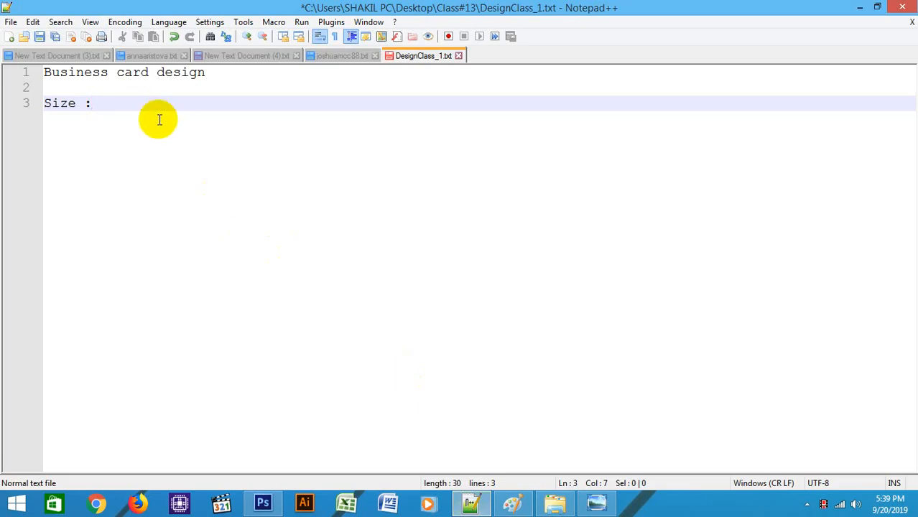
pyautogui.press('Return')
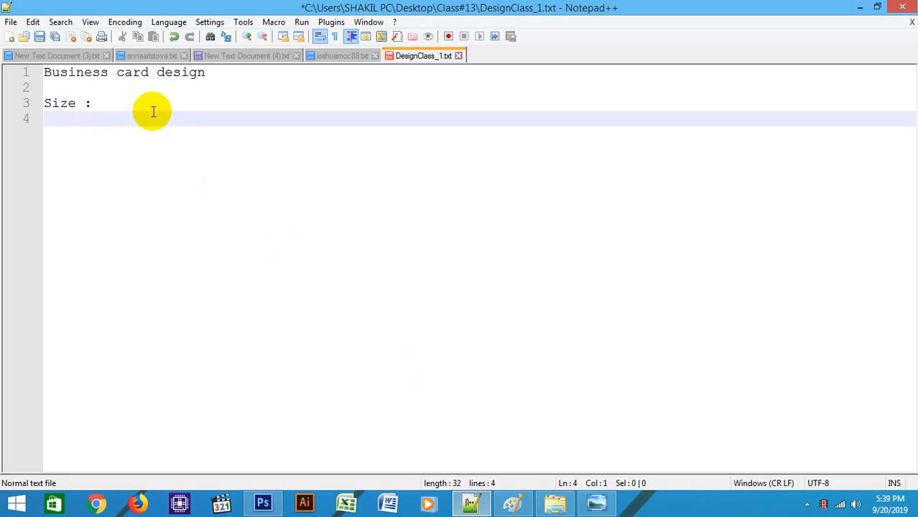
pyautogui.write('Safe zone : ')
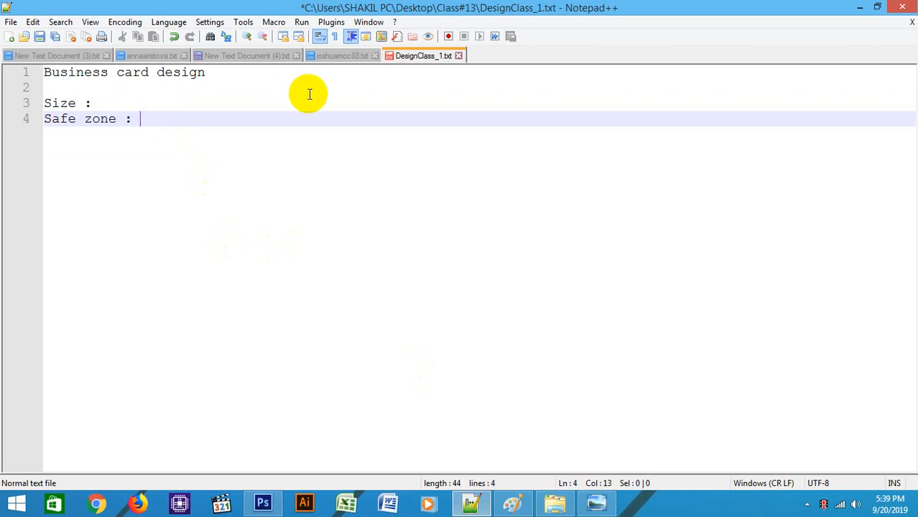
pyautogui.write('3.25x1.75')
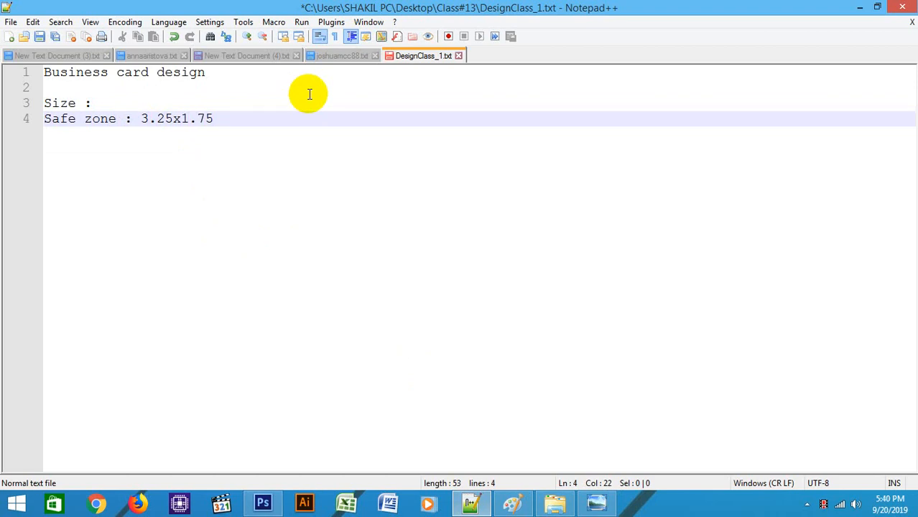
pyautogui.press('Return')
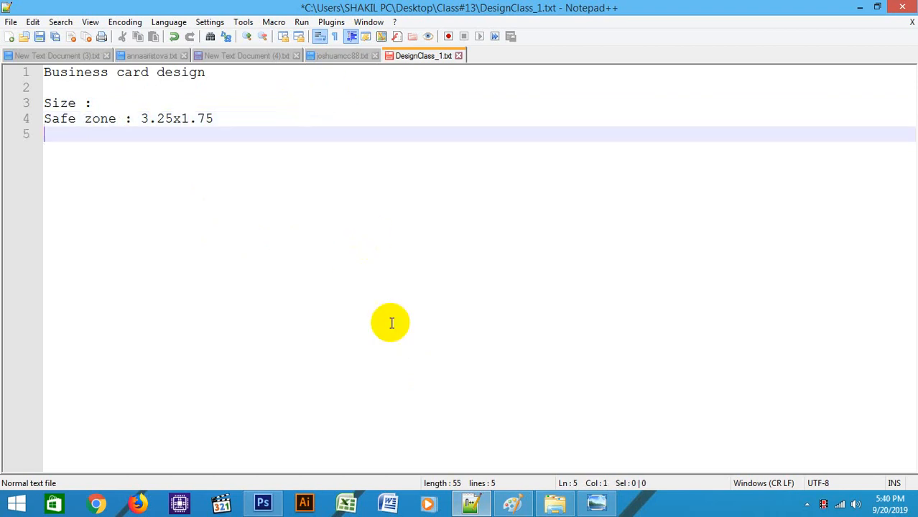
# - Glance at the Paint diagram and the Photoshop document settings, and add the line "Trem area : 3.5x2" to the Notepad++ notes
pyautogui.click(512, 503)
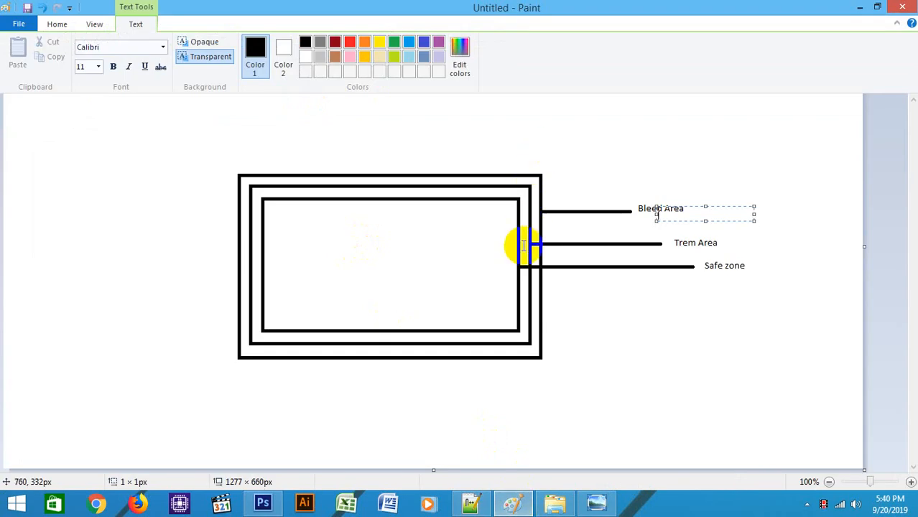
pyautogui.click(259, 508)
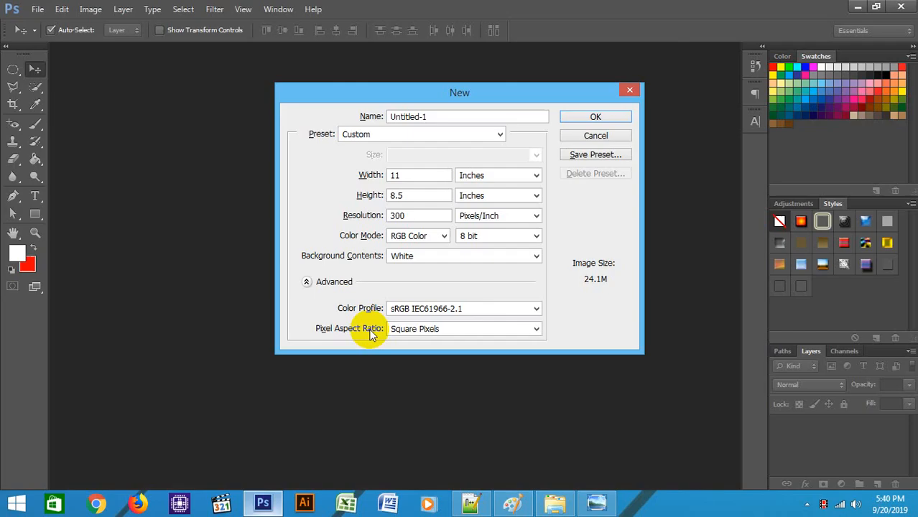
pyautogui.click(471, 503)
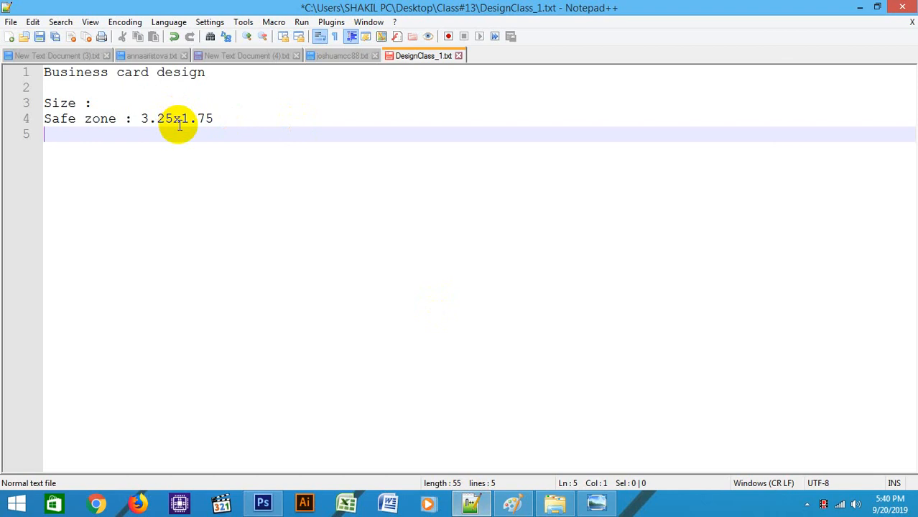
pyautogui.write('Trem area : ')
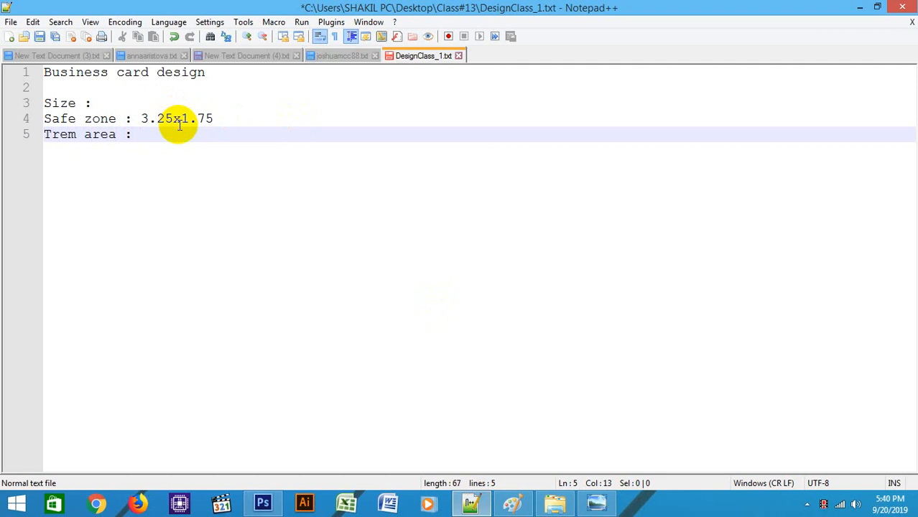
pyautogui.write('3.5x2')
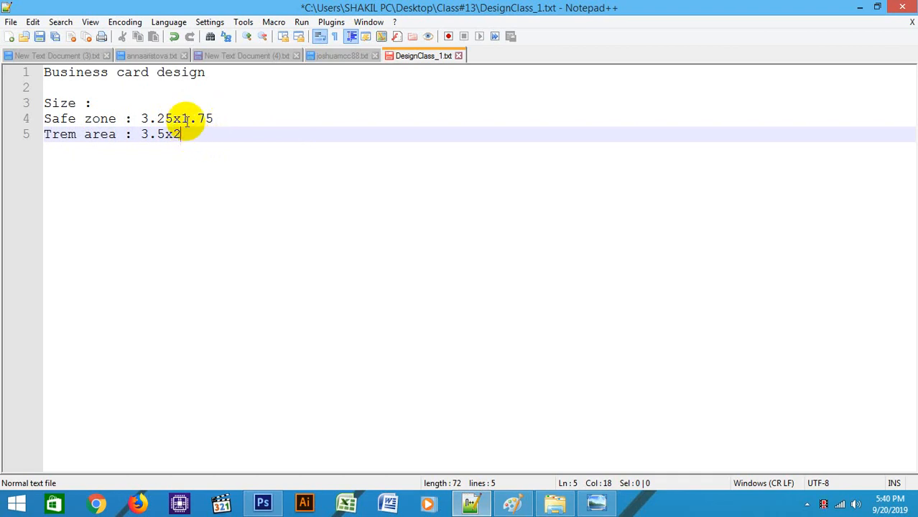
# - Add the unit "in" after 1.75 at the end of the "Safe zone" line
pyautogui.click(172, 122)
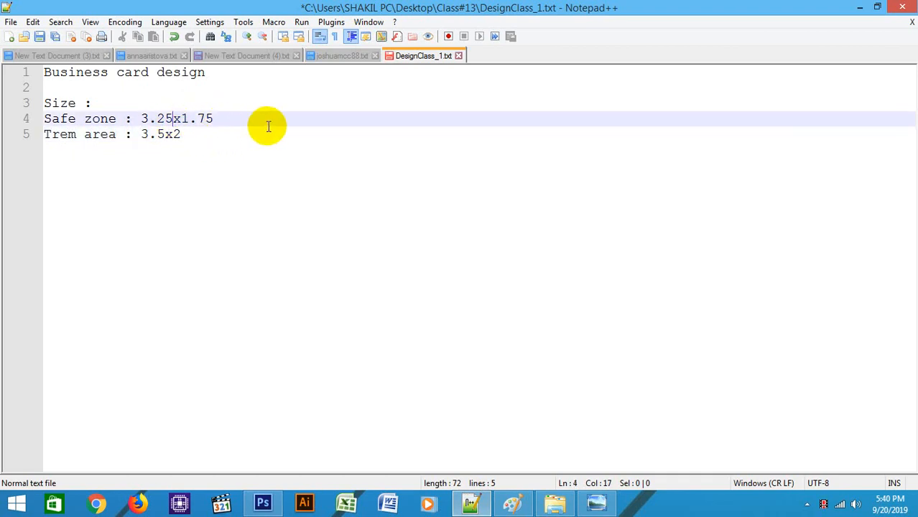
pyautogui.write('in')
pyautogui.click(260, 118)
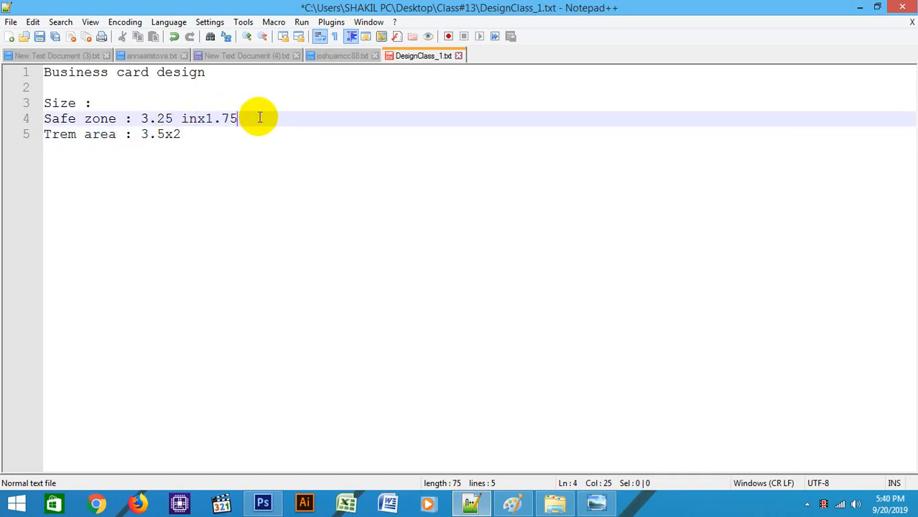
pyautogui.hotkey('ctrl', 'z')
pyautogui.click(259, 118)
pyautogui.write('in')
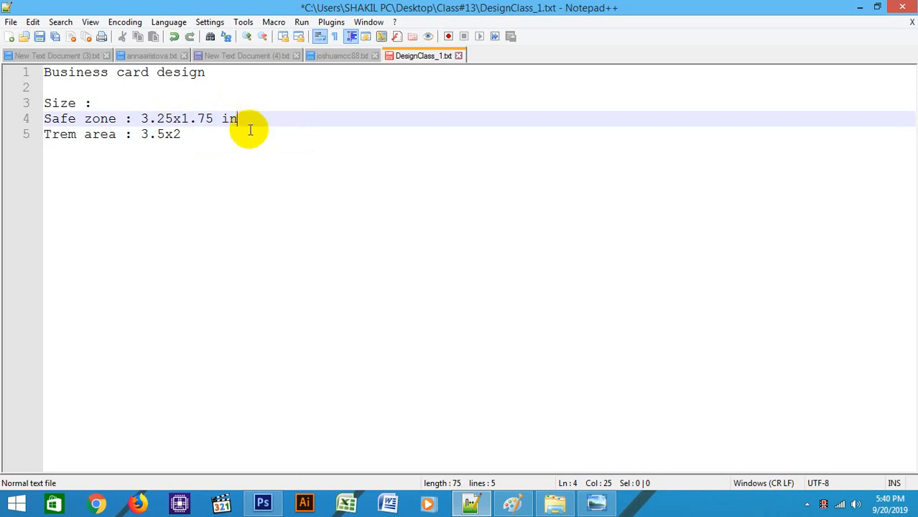
# - Add the line "Bleed Area : 3.75x2.5 in" below the "Trem area" line
pyautogui.click(223, 134)
pyautogui.press('Return')
pyautogui.write('B')
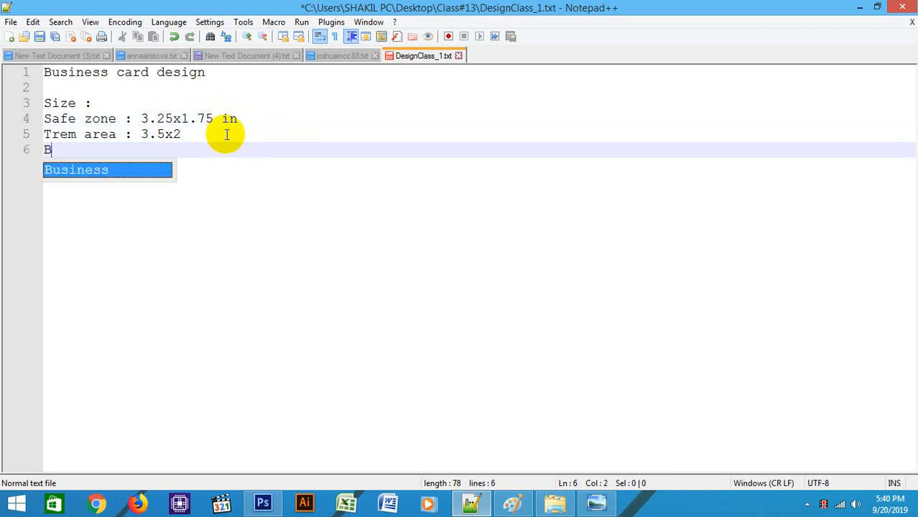
pyautogui.write('leed ')
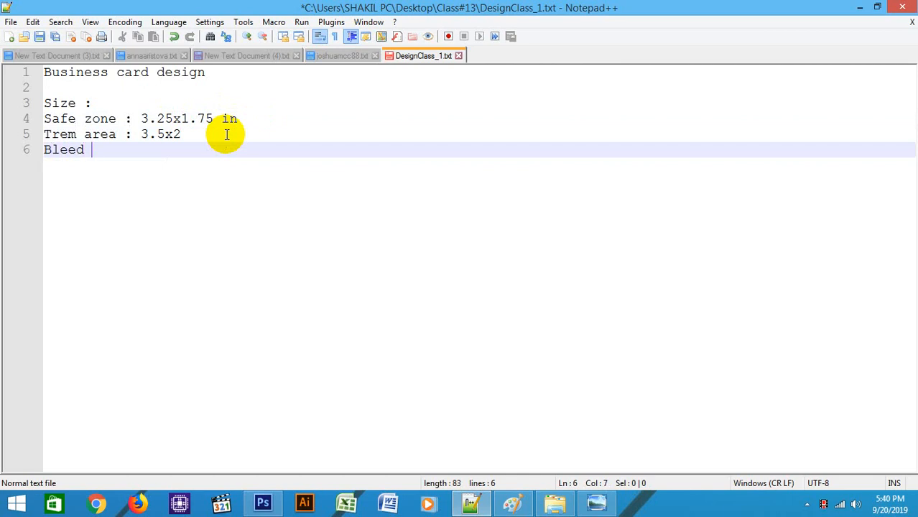
pyautogui.write('Area :')
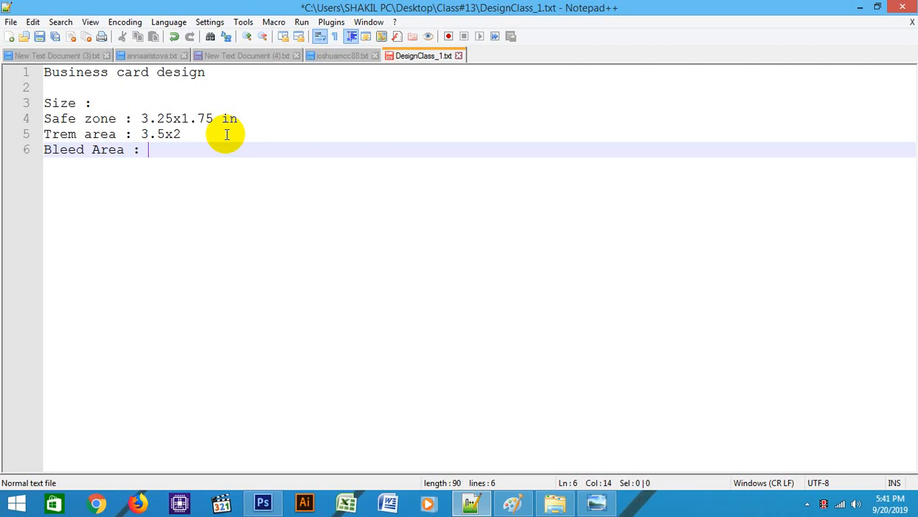
pyautogui.write('3.75x2.5 in')
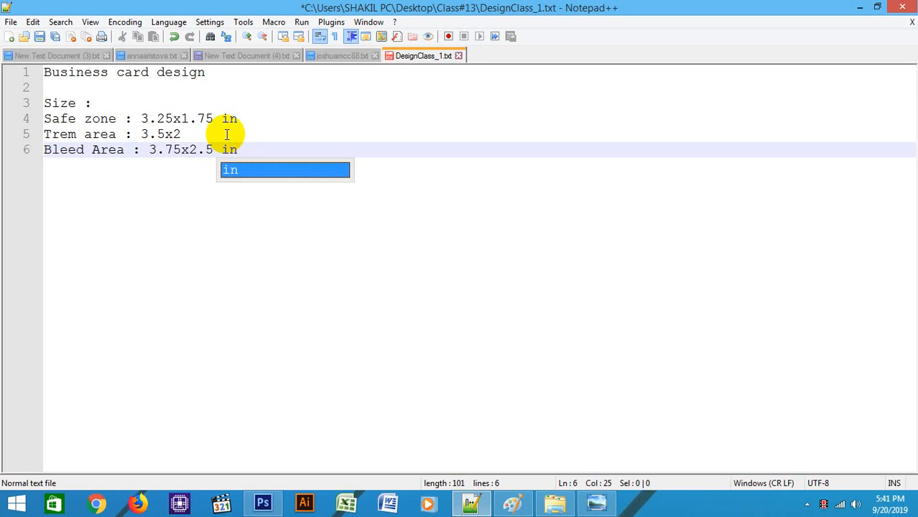
# - Switch to Photoshop, choose Inches as the width unit, and name the new document "Business card"
pyautogui.click(263, 503)
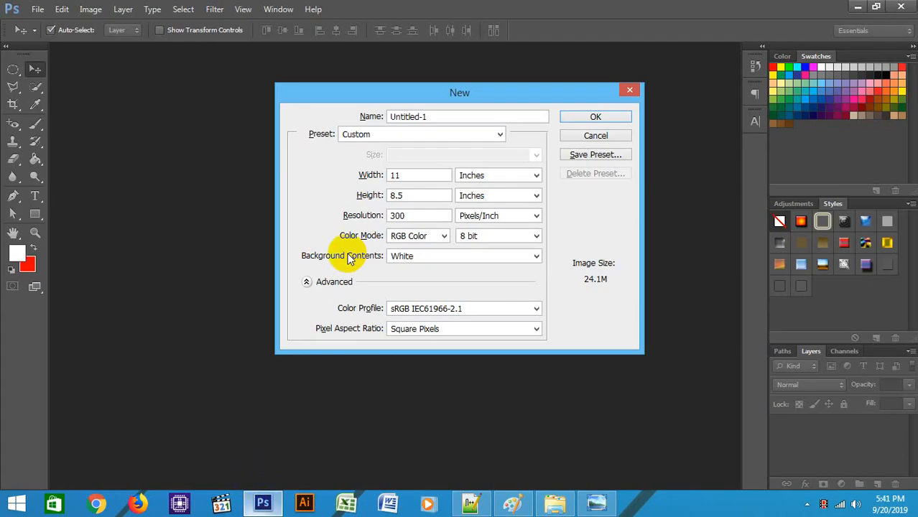
pyautogui.click(492, 176)
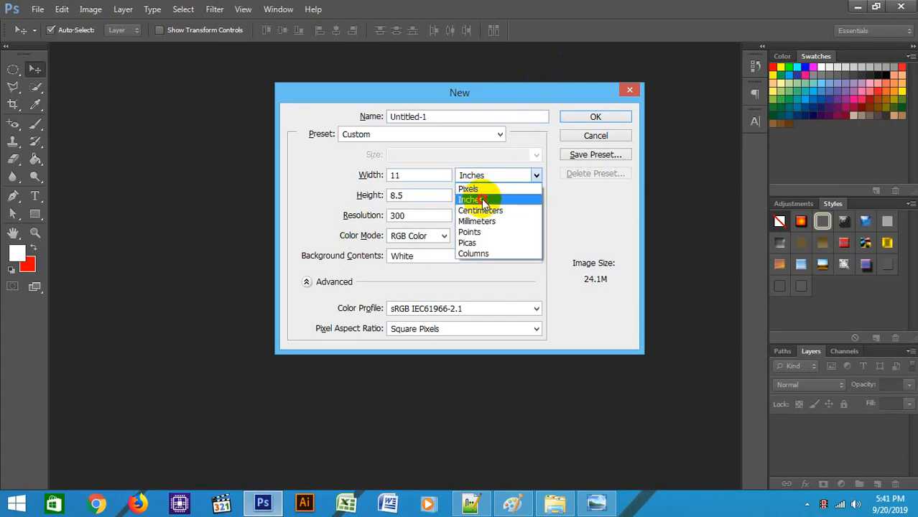
pyautogui.click(481, 197)
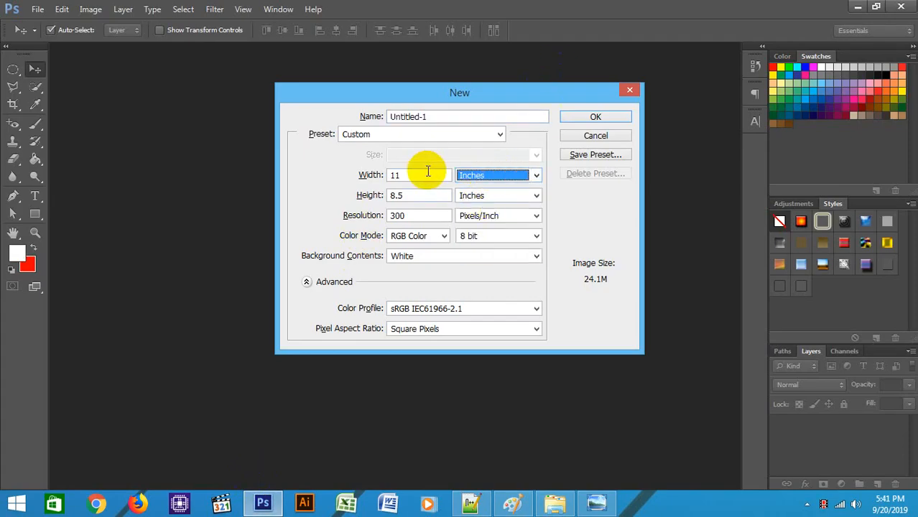
pyautogui.moveTo(411, 177); pyautogui.dragTo(347, 173)
pyautogui.moveTo(431, 117); pyautogui.dragTo(345, 124)
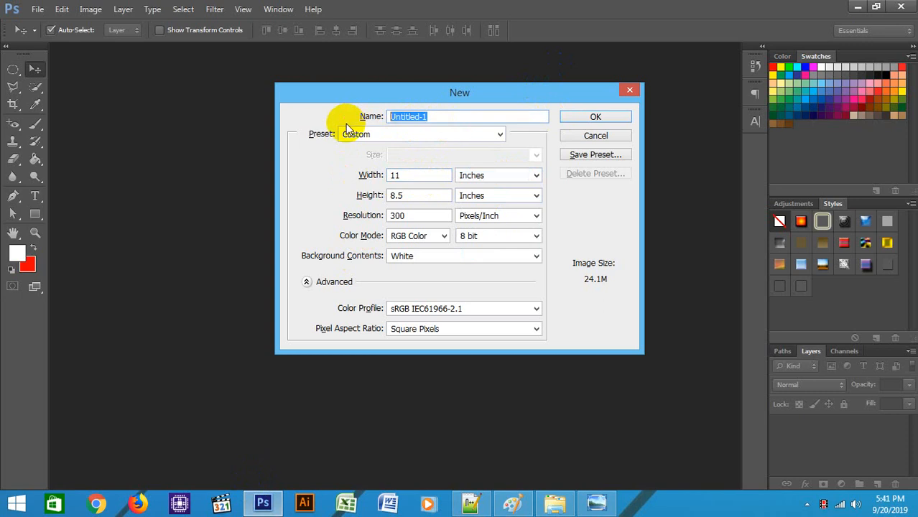
pyautogui.write('Business card')
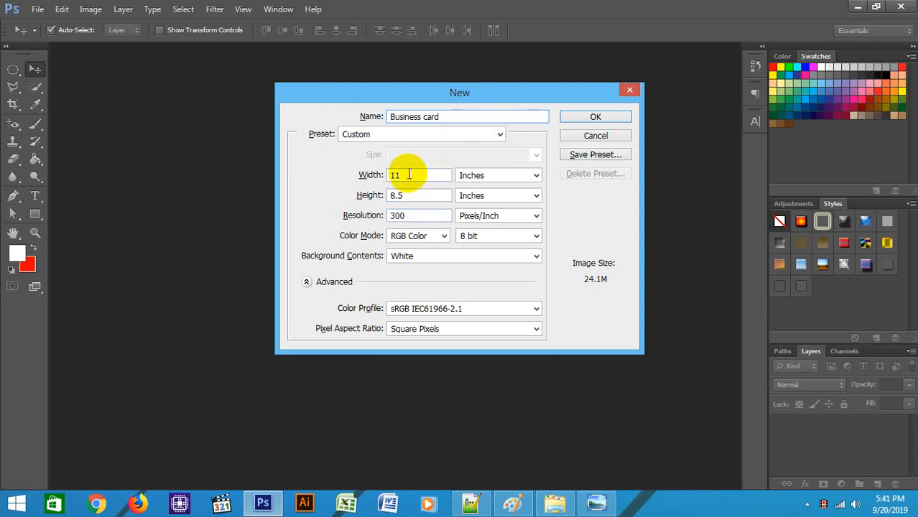
# - Set the new document's width to 3.25 inches and its height to 1.75 inches
pyautogui.moveTo(409, 176); pyautogui.dragTo(327, 172)
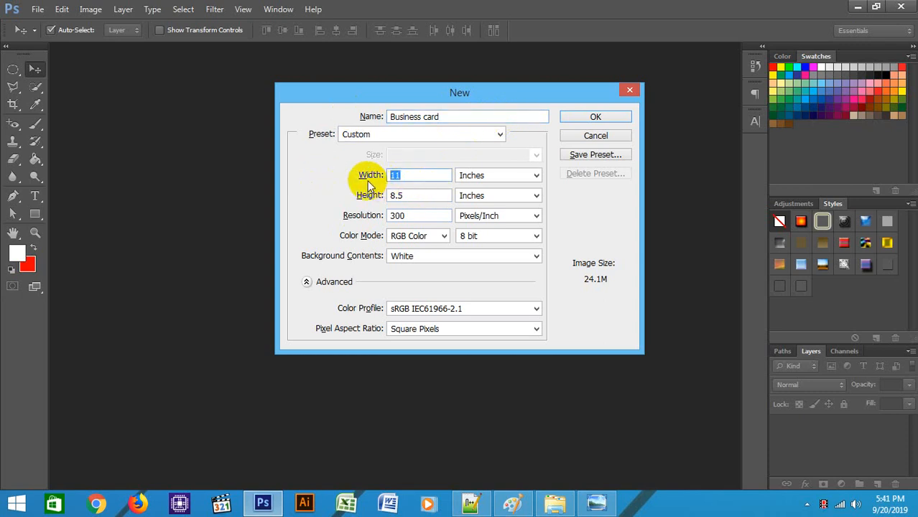
pyautogui.write('3.25')
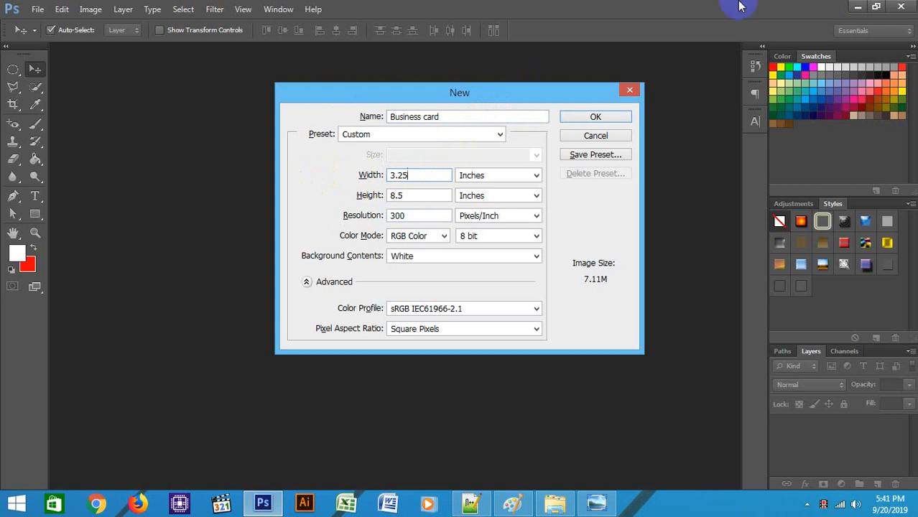
pyautogui.press('Tab')
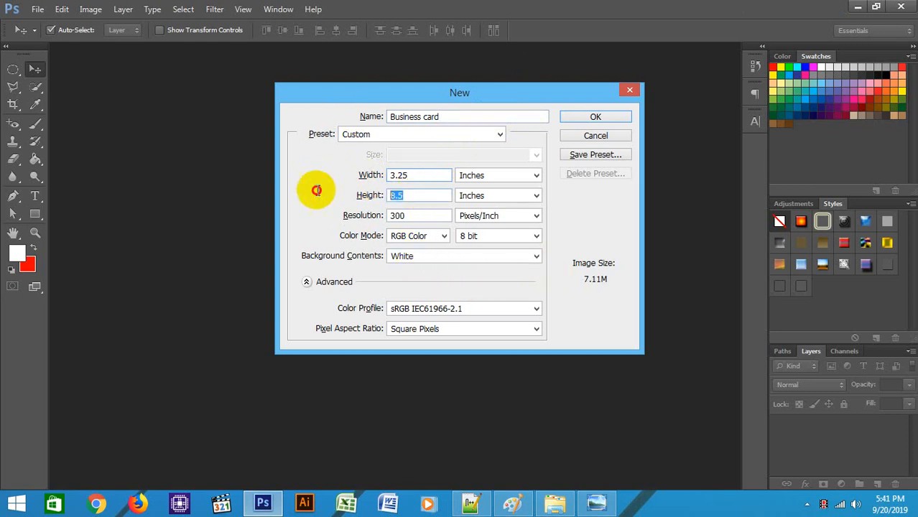
pyautogui.write('1.75')
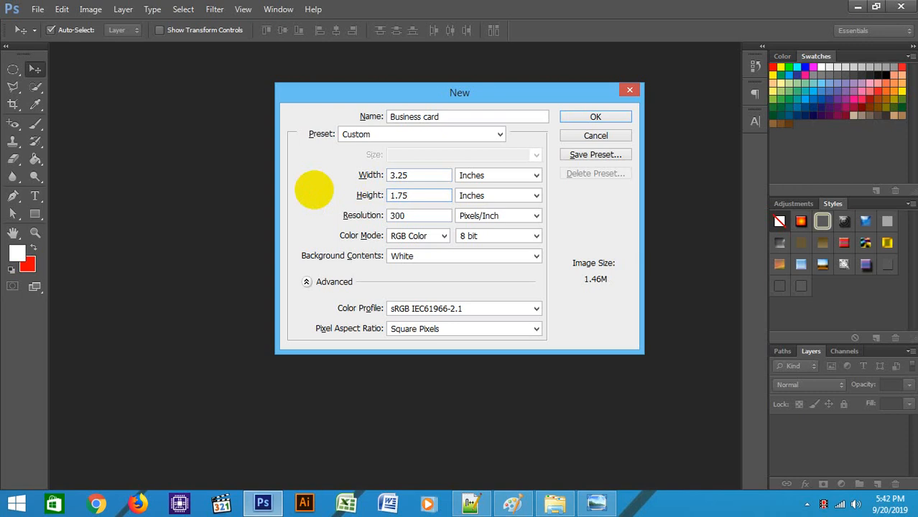
# - Set the color mode to CMYK Color and create the document
pyautogui.click(412, 236)
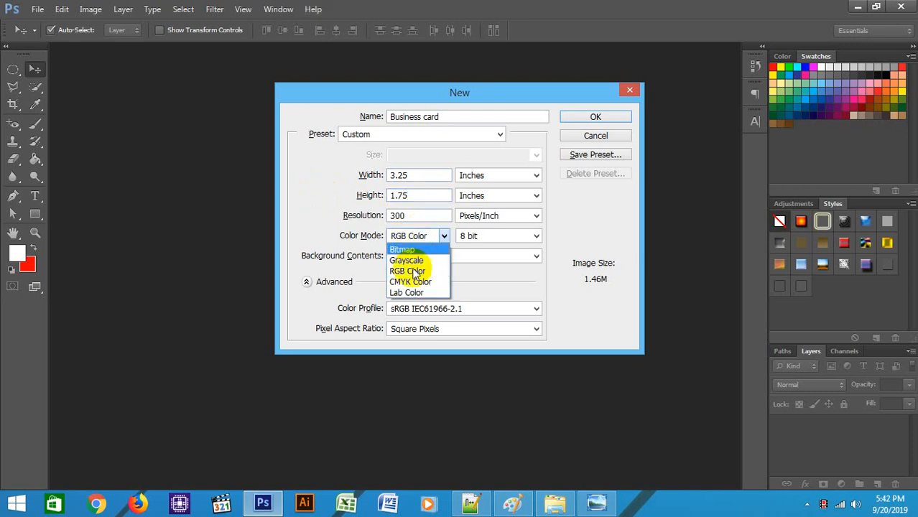
pyautogui.click(413, 282)
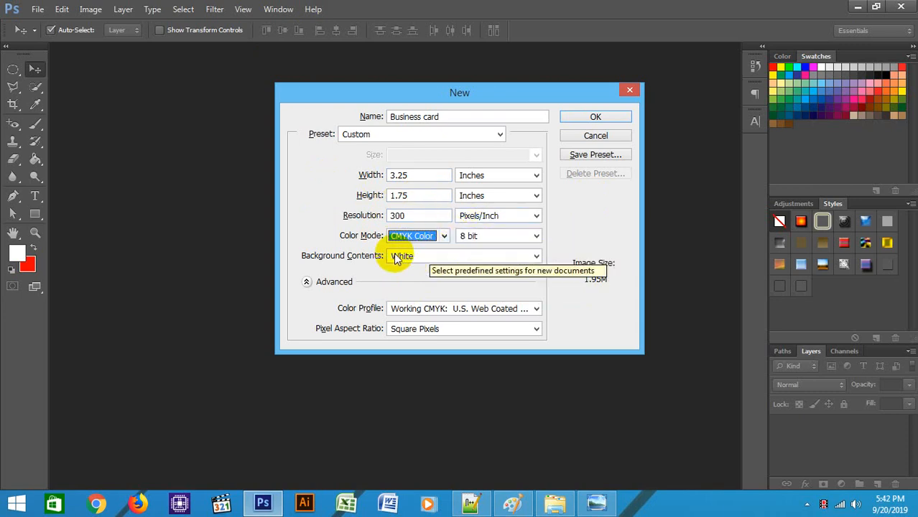
pyautogui.click(587, 120)
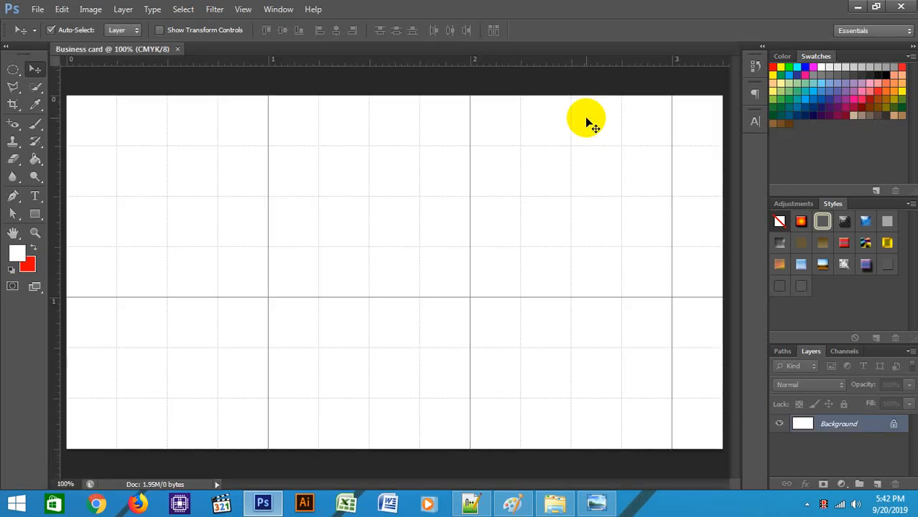
# - Hide the grid overlay on the new business card canvas
pyautogui.hotkey('ctrl', 'h')
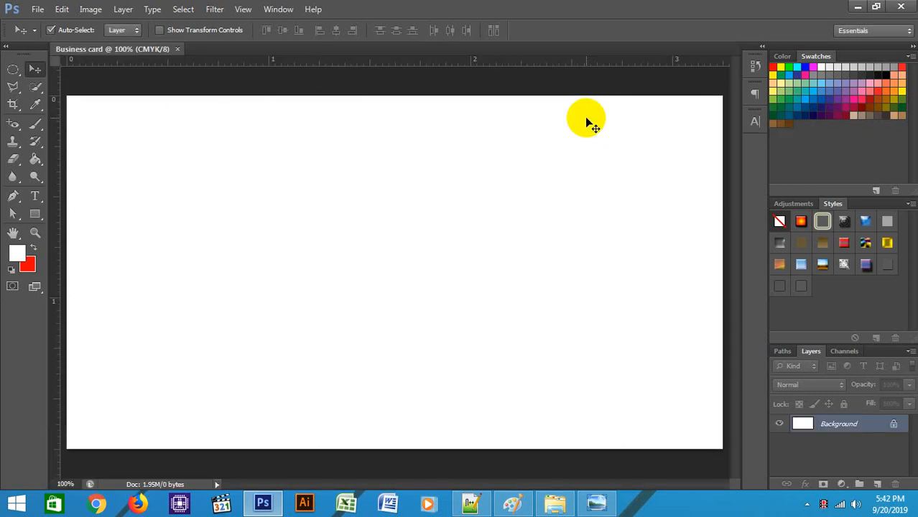
pyautogui.hotkey('ctrl', '-')
pyautogui.hotkey('ctrl', '-')
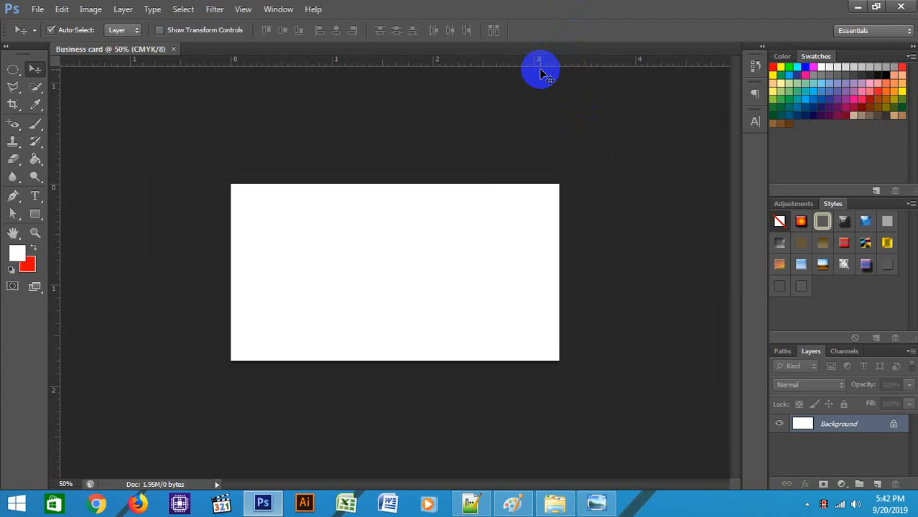
# - Try outlining the whole canvas with the Rectangular Marquee tool, and clear the selection
pyautogui.click(14, 70)
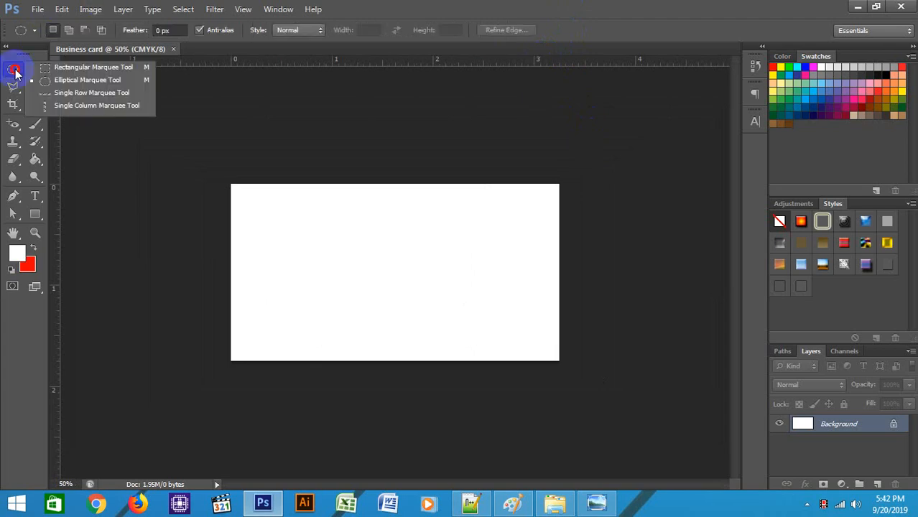
pyautogui.click(64, 67)
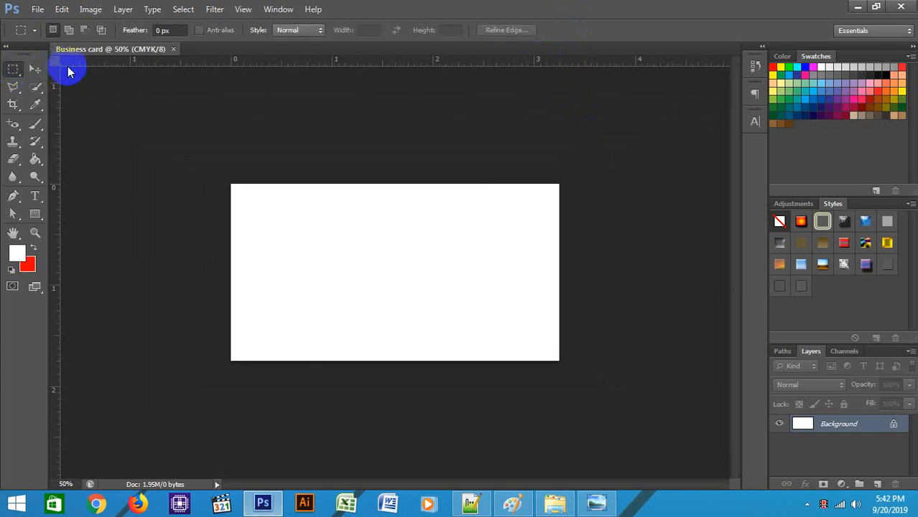
pyautogui.moveTo(233, 186); pyautogui.dragTo(570, 359)
pyautogui.click(573, 233)
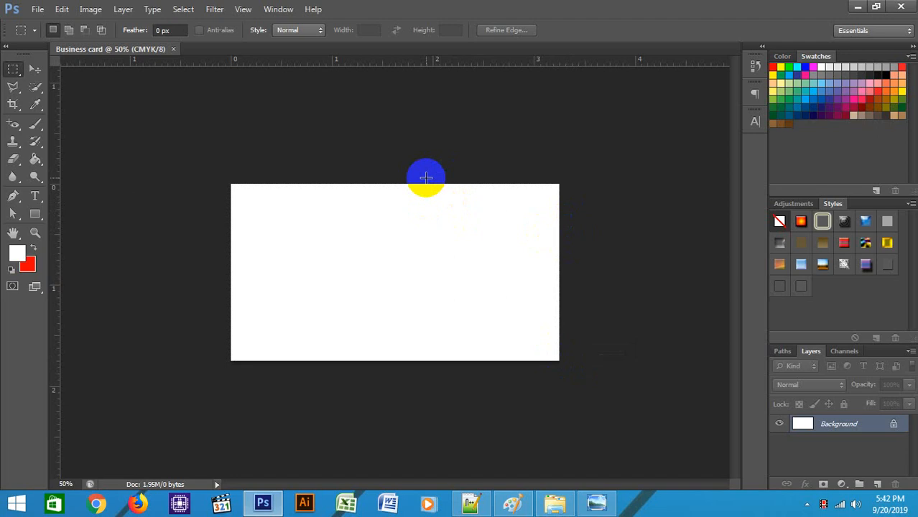
# - Toggle the grid overlay on and off, then turn the rulers off and back on
pyautogui.hotkey('ctrl', "'")
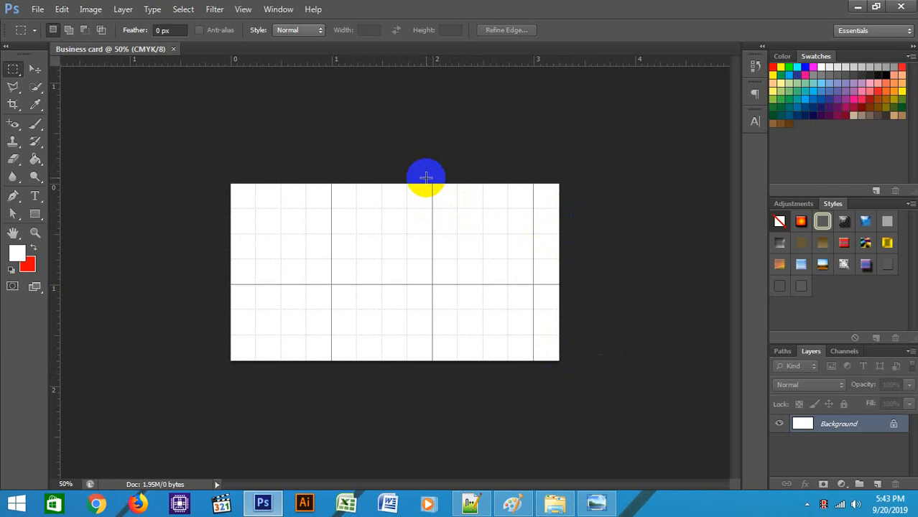
pyautogui.hotkey('ctrl', "'")
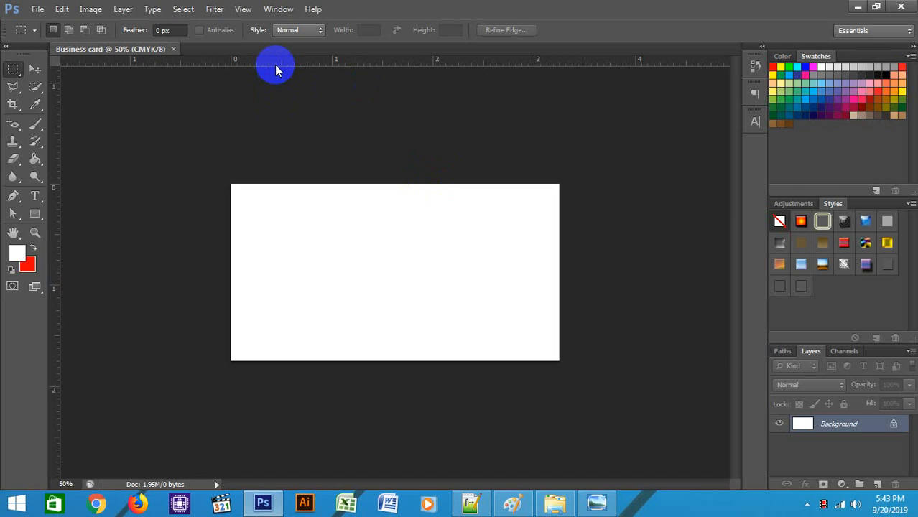
pyautogui.hotkey('ctrl', 'r')
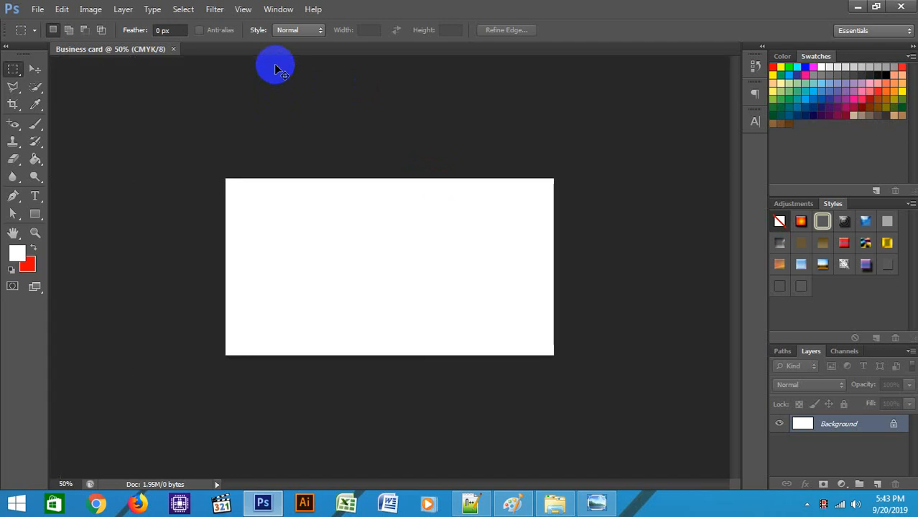
pyautogui.hotkey('ctrl', 'r')
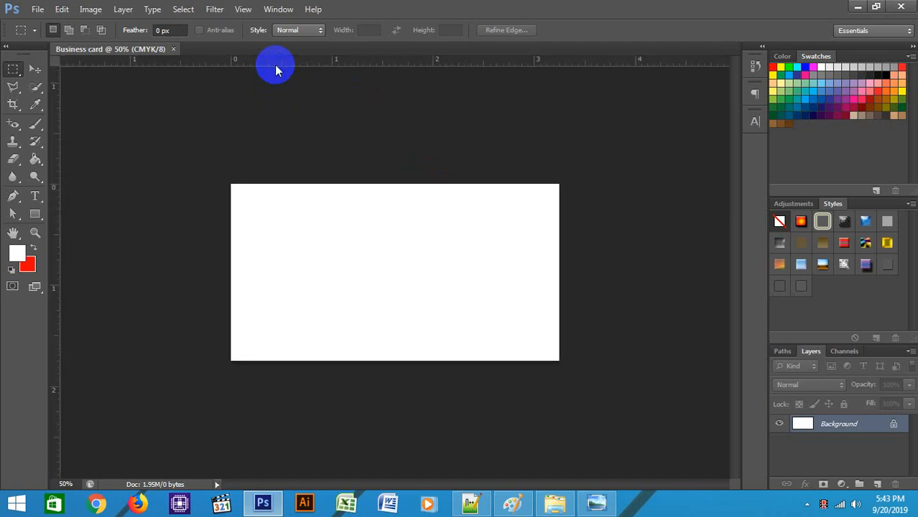
pyautogui.hotkey('ctrl', 'r')
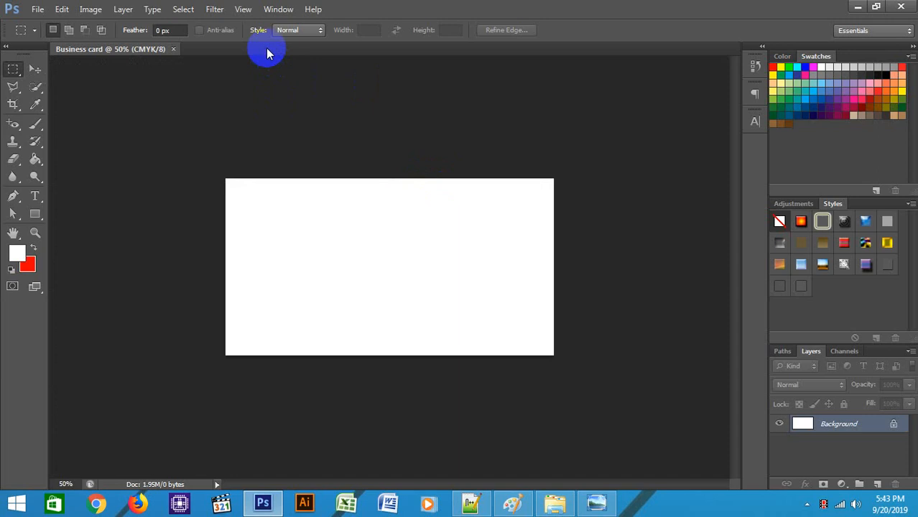
pyautogui.click(246, 8)
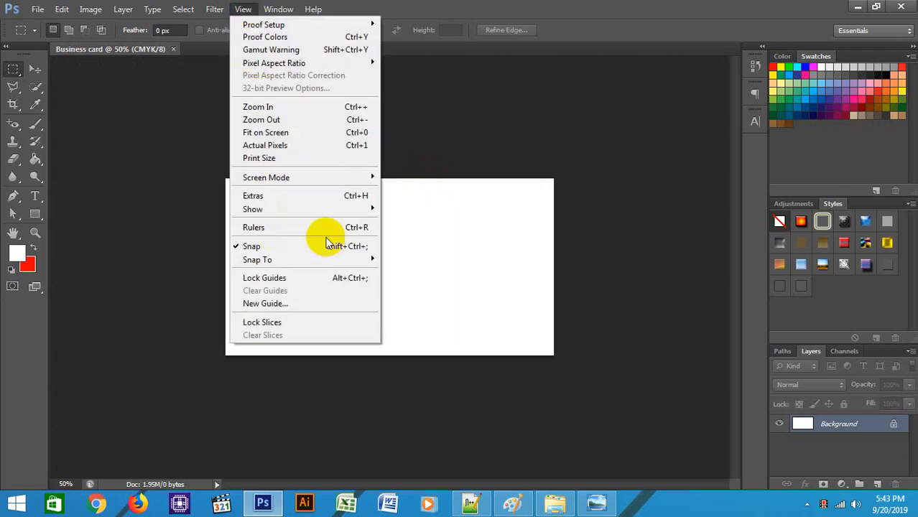
pyautogui.click(283, 228)
# - Place two horizontal and two vertical guides along the four edges of the business card canvas
pyautogui.moveTo(418, 64); pyautogui.dragTo(406, 184)
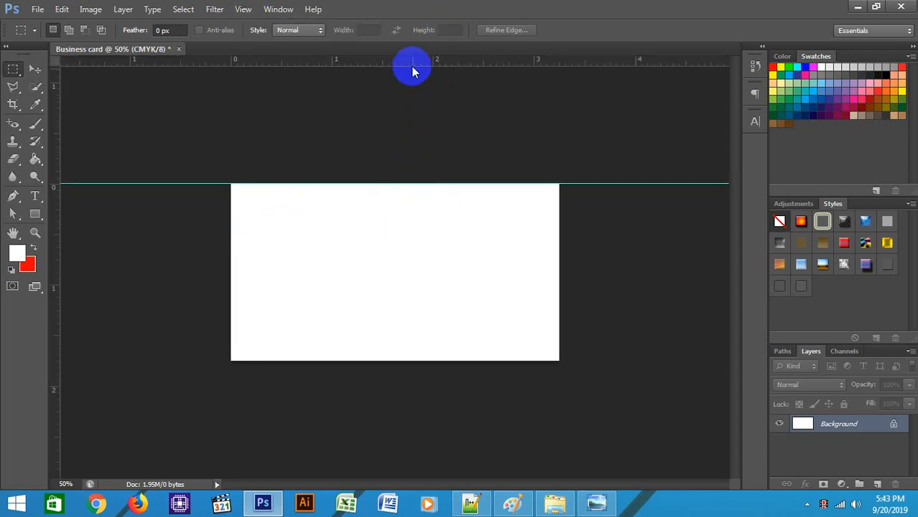
pyautogui.moveTo(427, 227); pyautogui.dragTo(416, 359)
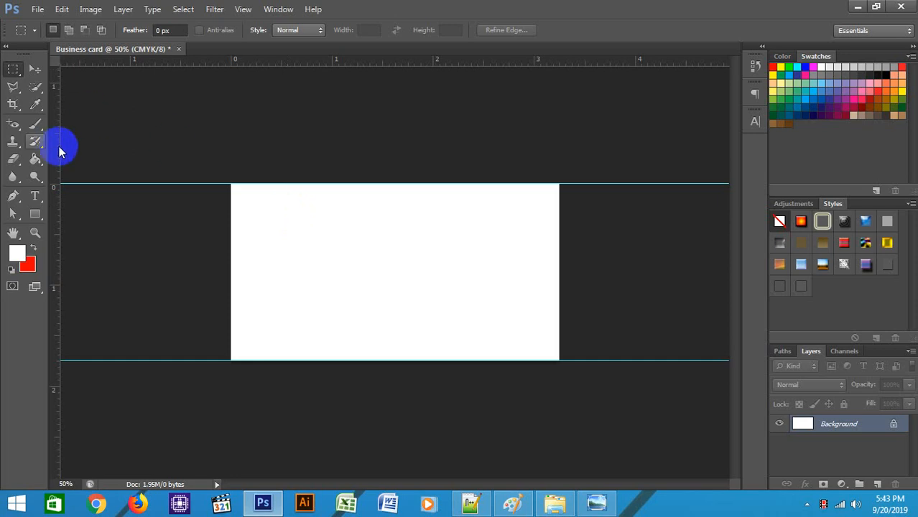
pyautogui.moveTo(58, 148); pyautogui.dragTo(227, 159)
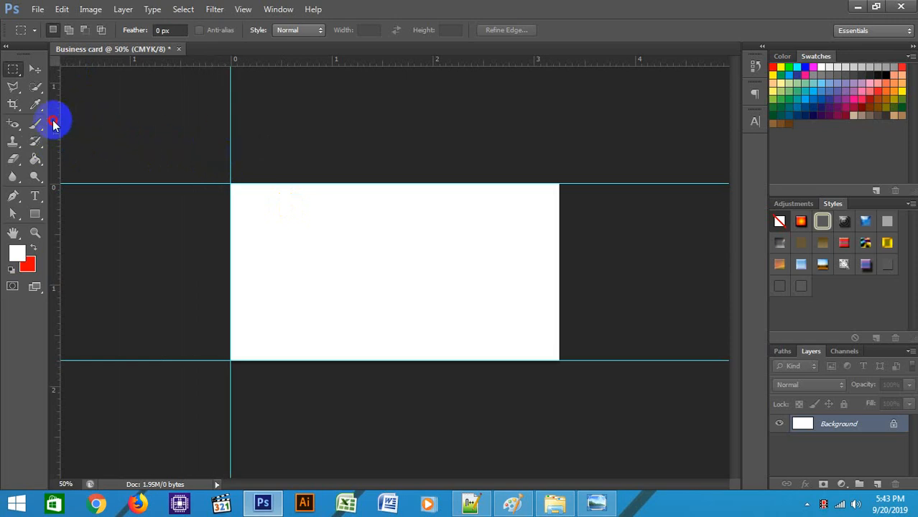
pyautogui.moveTo(51, 119); pyautogui.dragTo(558, 214)
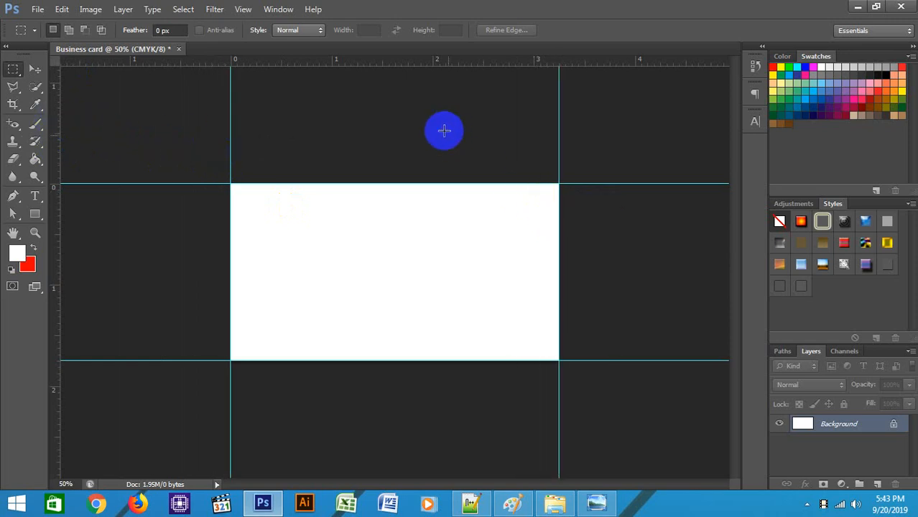
# - Examine the guide-related view options, including Snap To, Show, Lock Guides and Clear Guides
pyautogui.click(243, 9)
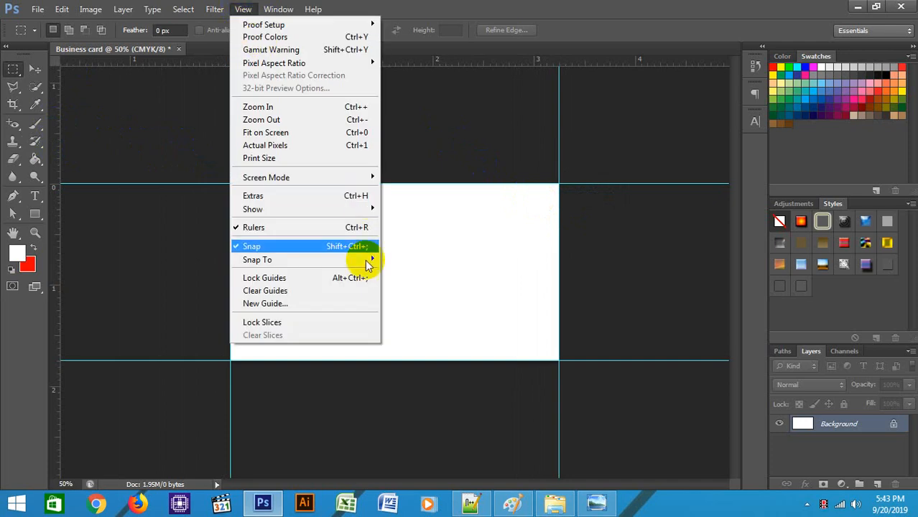
pyautogui.moveTo(368, 261)
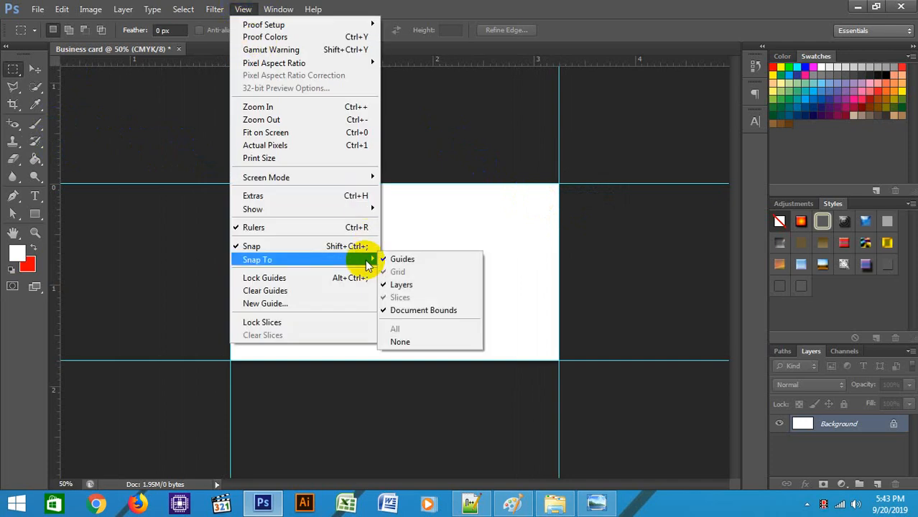
pyautogui.moveTo(282, 14)
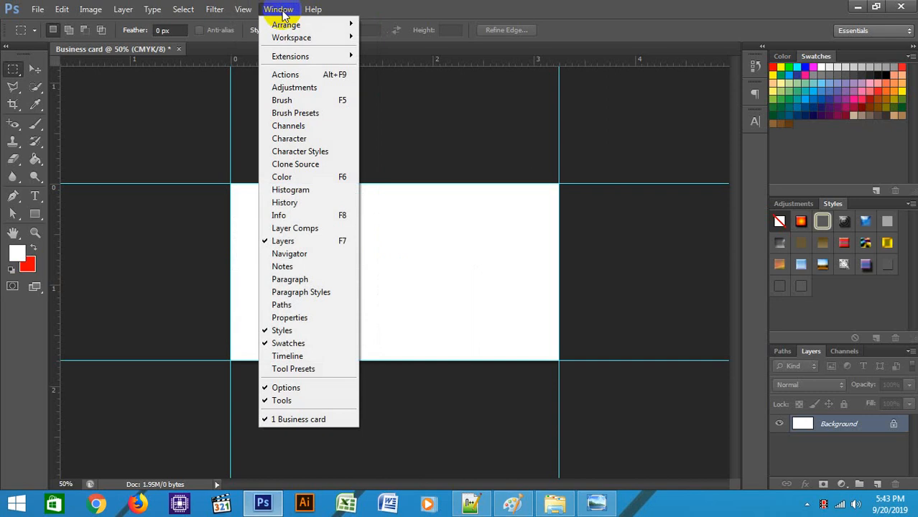
pyautogui.moveTo(241, 10)
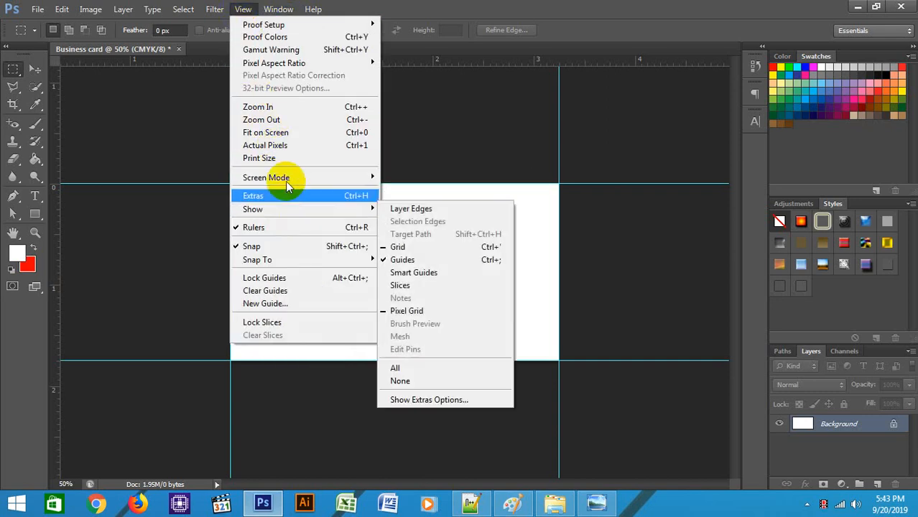
pyautogui.moveTo(285, 179)
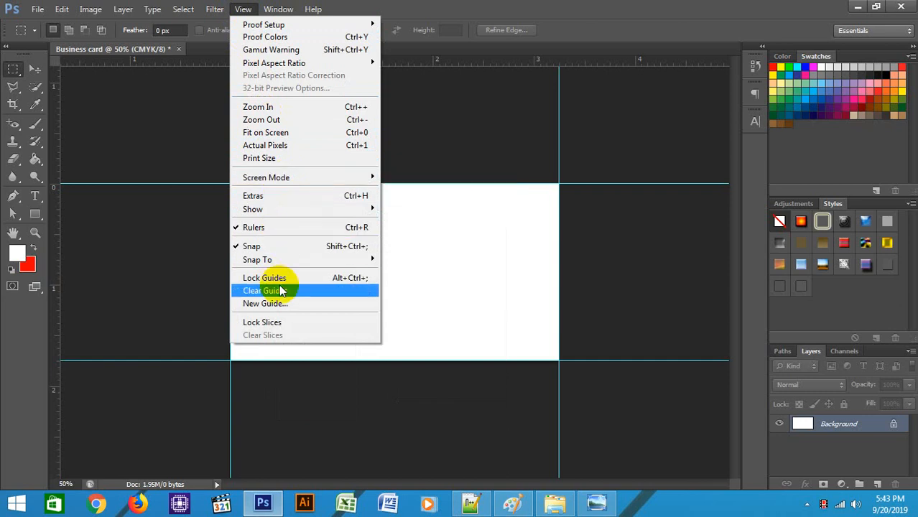
pyautogui.moveTo(286, 263)
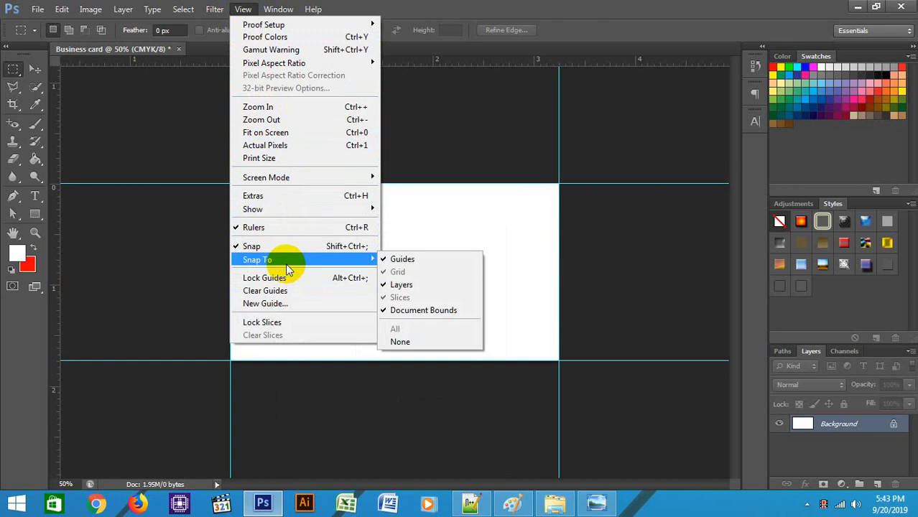
pyautogui.moveTo(289, 211)
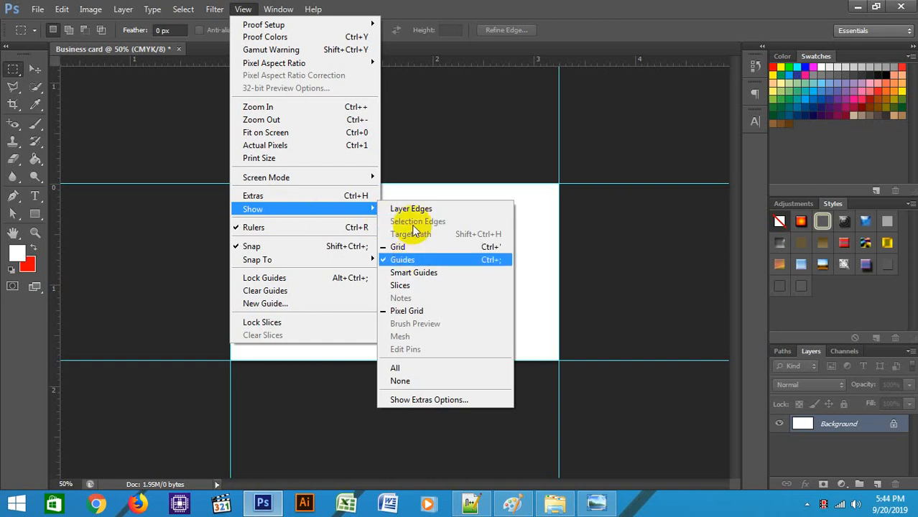
pyautogui.click(602, 7)
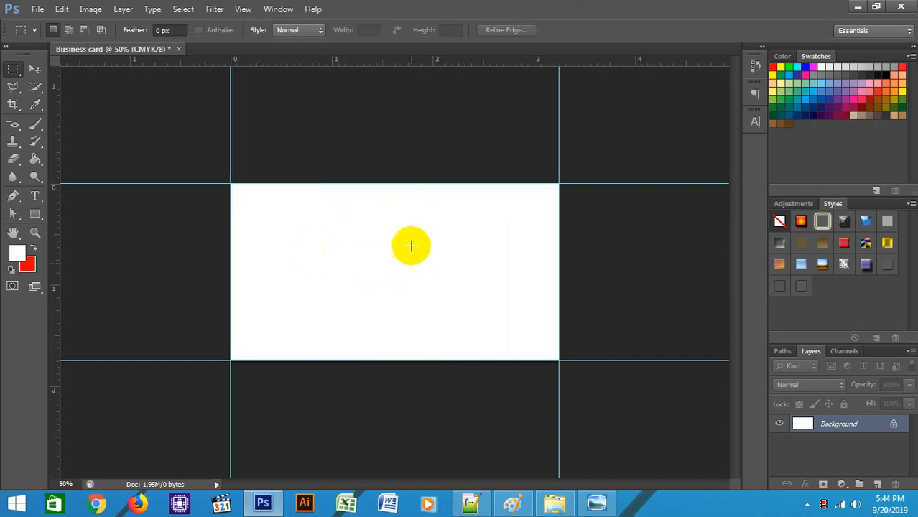
pyautogui.click(351, 137)
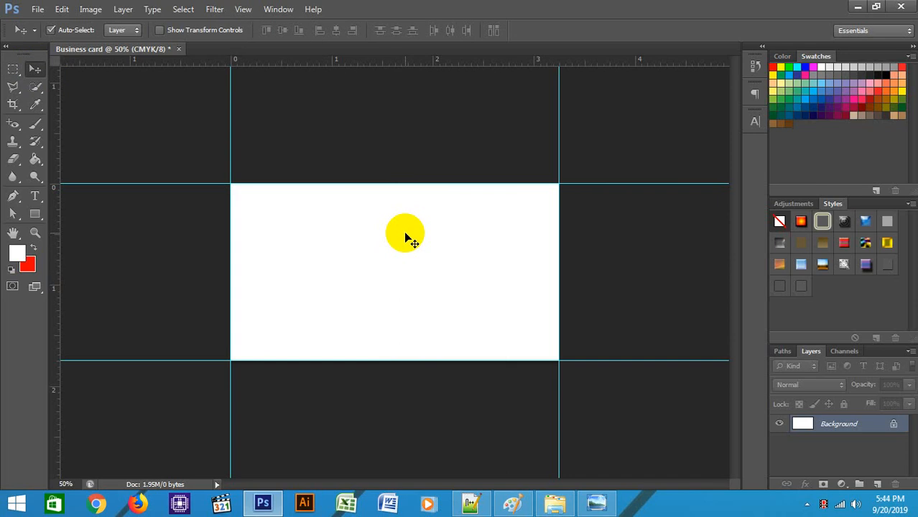
# - Set the background color to white and return to the Move tool
pyautogui.click(90, 10)
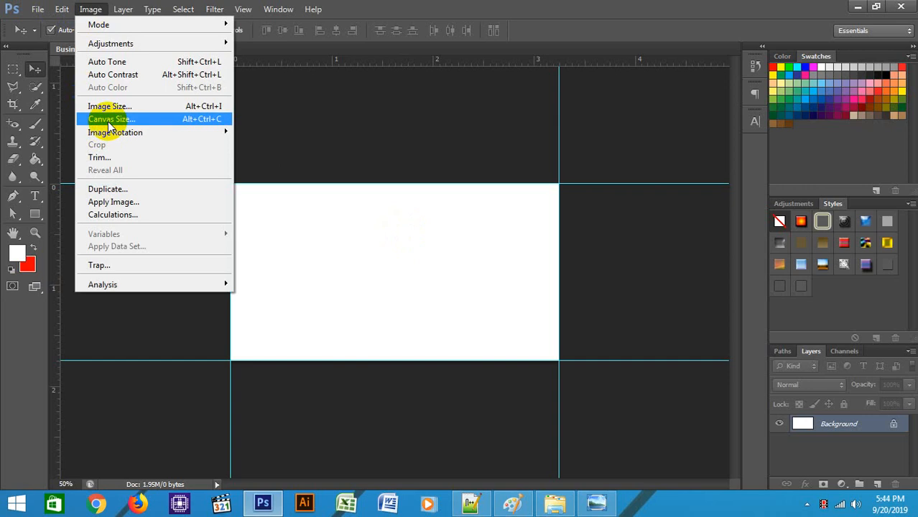
pyautogui.click(310, 130)
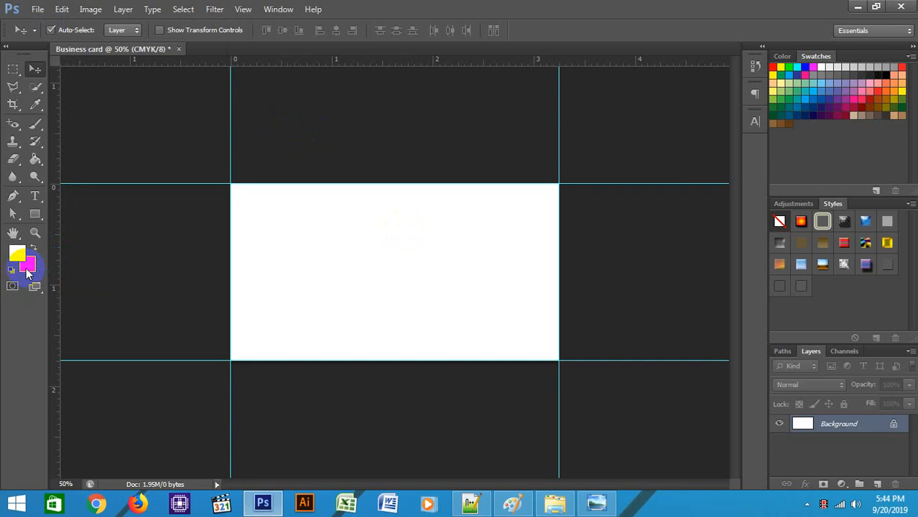
pyautogui.click(26, 272)
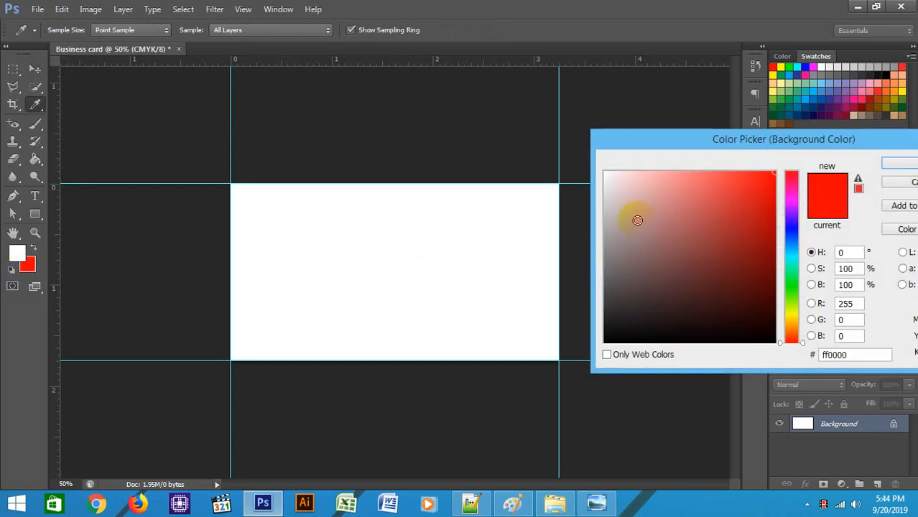
pyautogui.moveTo(635, 215); pyautogui.dragTo(589, 154)
pyautogui.click(889, 171)
pyautogui.press('v')
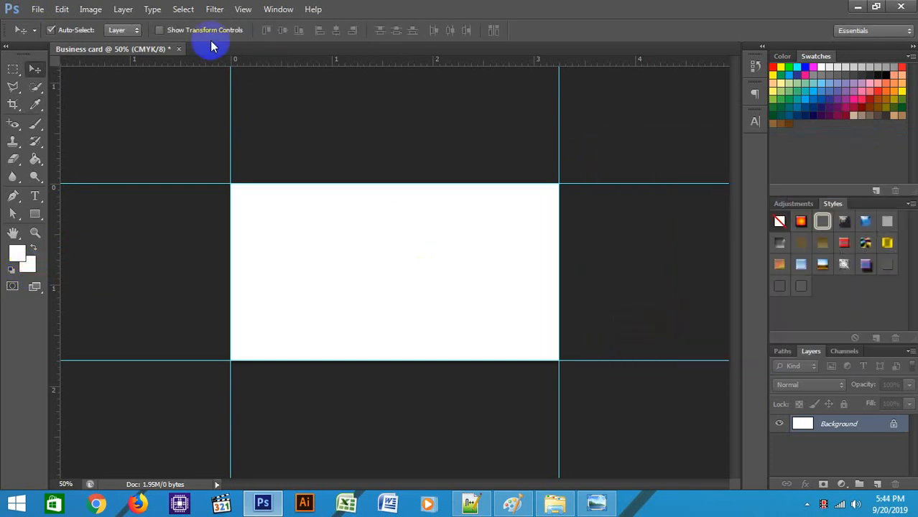
# - Enlarge the canvas to 3.5 inches wide and 2 inches high from its center, using the background color for the extension
pyautogui.click(90, 10)
pyautogui.click(107, 118)
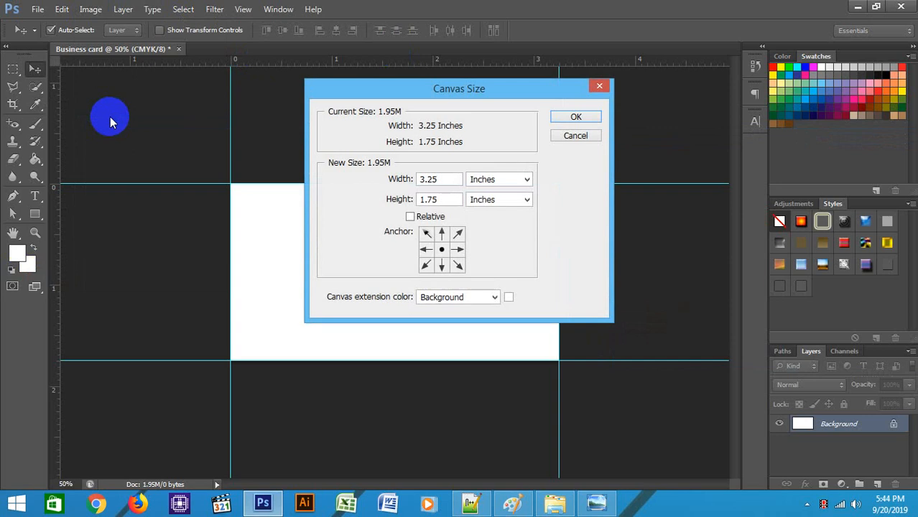
pyautogui.moveTo(422, 94); pyautogui.dragTo(630, 74)
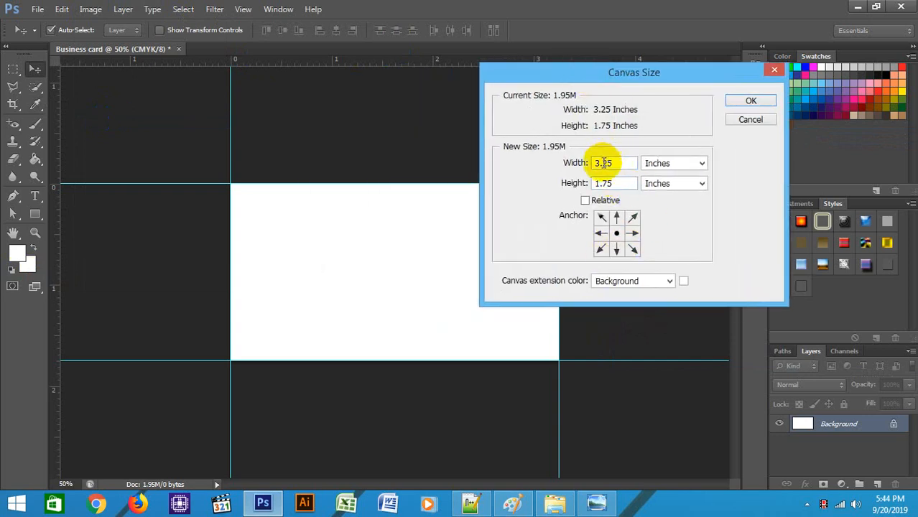
pyautogui.click(611, 165)
pyautogui.doubleClick(613, 166)
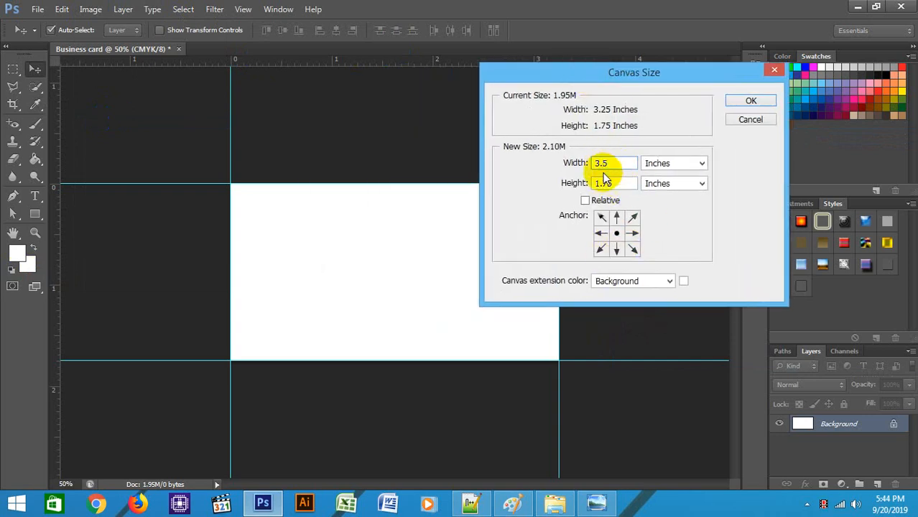
pyautogui.doubleClick(611, 183)
pyautogui.write('2')
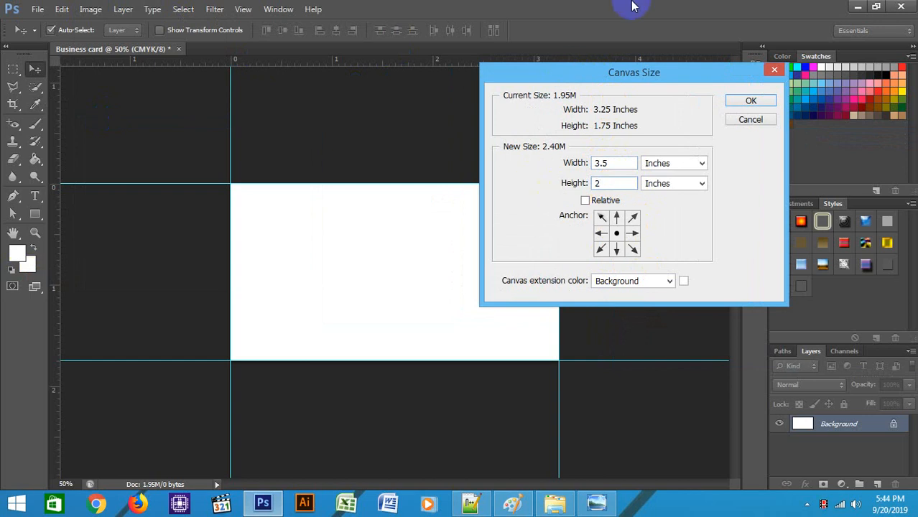
pyautogui.click(751, 101)
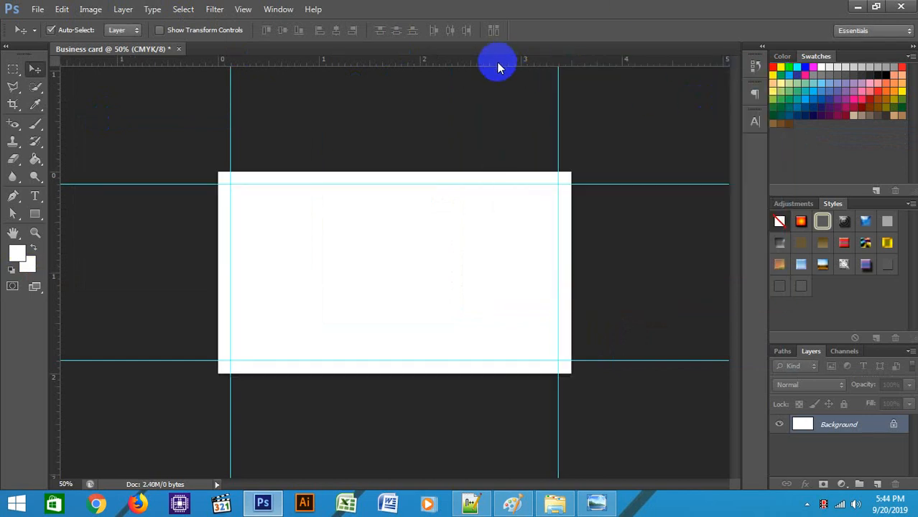
# - Add guides along the outer edges of the enlarged 3.5 by 2 inch canvas
pyautogui.moveTo(494, 62); pyautogui.dragTo(472, 374)
pyautogui.moveTo(60, 152); pyautogui.dragTo(219, 163)
pyautogui.moveTo(56, 119); pyautogui.dragTo(576, 201)
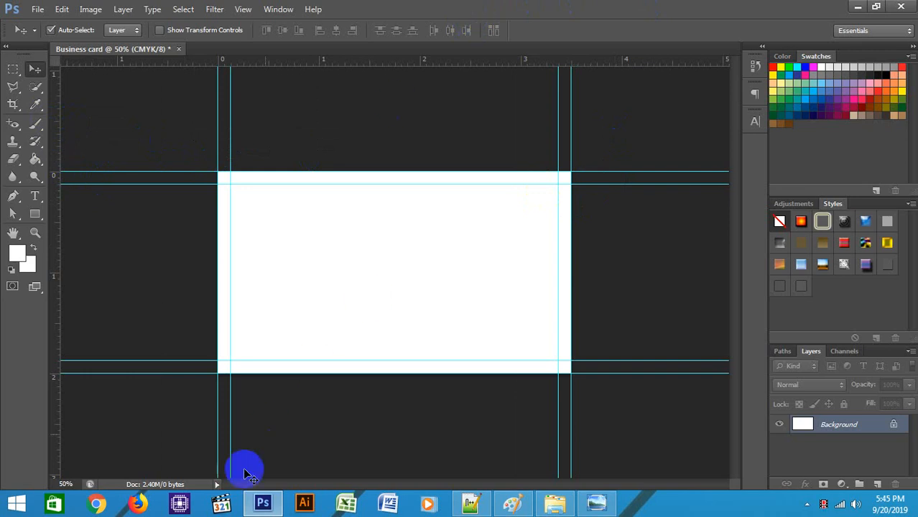
# - Switch to Chrome, search for "Business card size", and open the Business Card Size Specifications and Dimensions result in a new tab
pyautogui.click(93, 505)
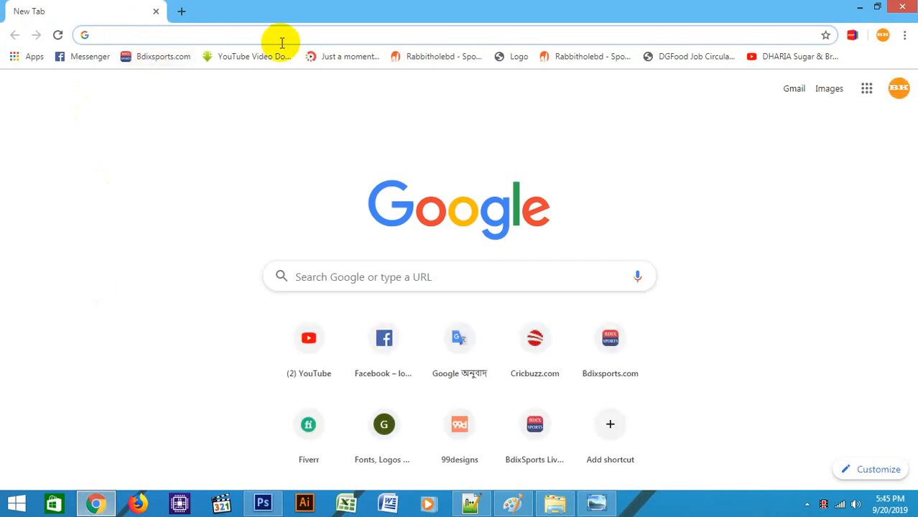
pyautogui.write('Bu')
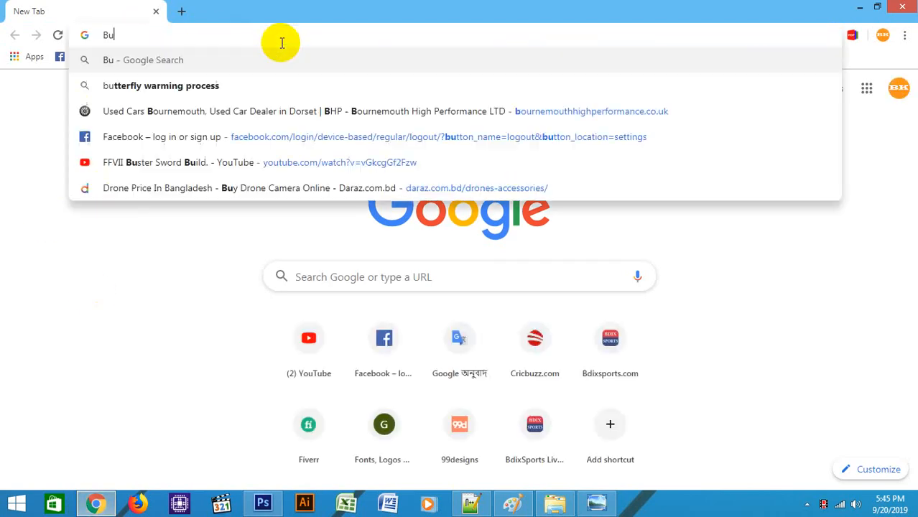
pyautogui.write('siness card ')
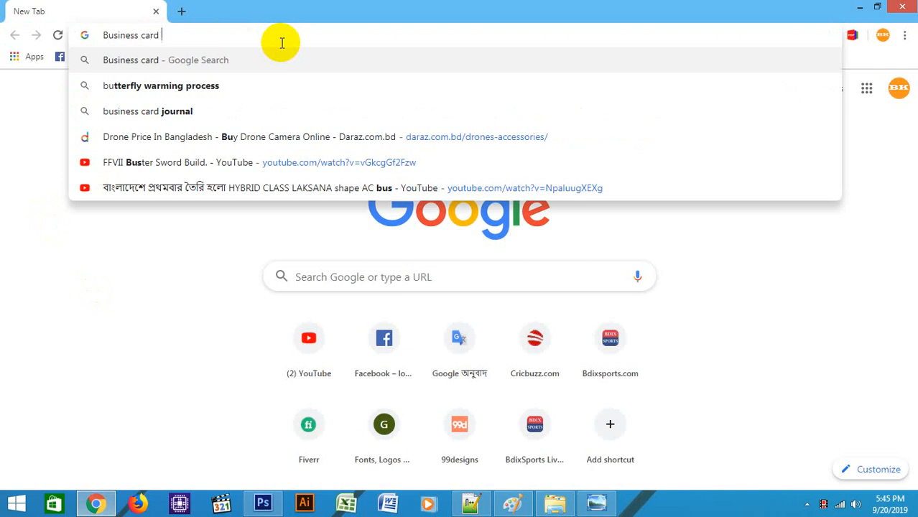
pyautogui.write('size')
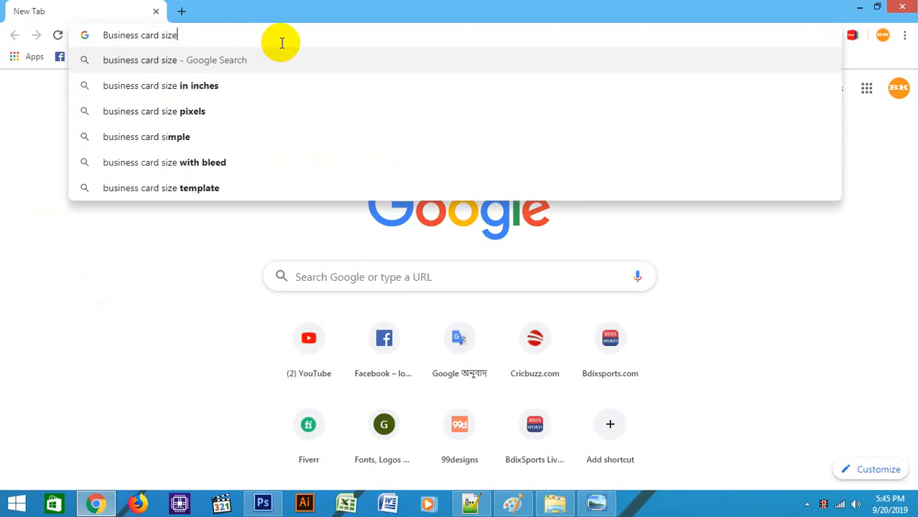
pyautogui.press('Return')
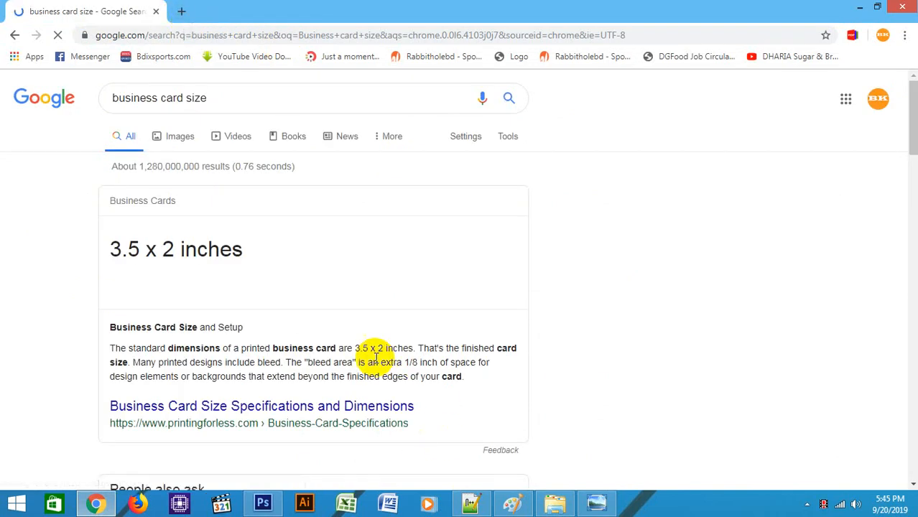
pyautogui.scroll(-2, 327, 373)
pyautogui.middleClick(330, 280)
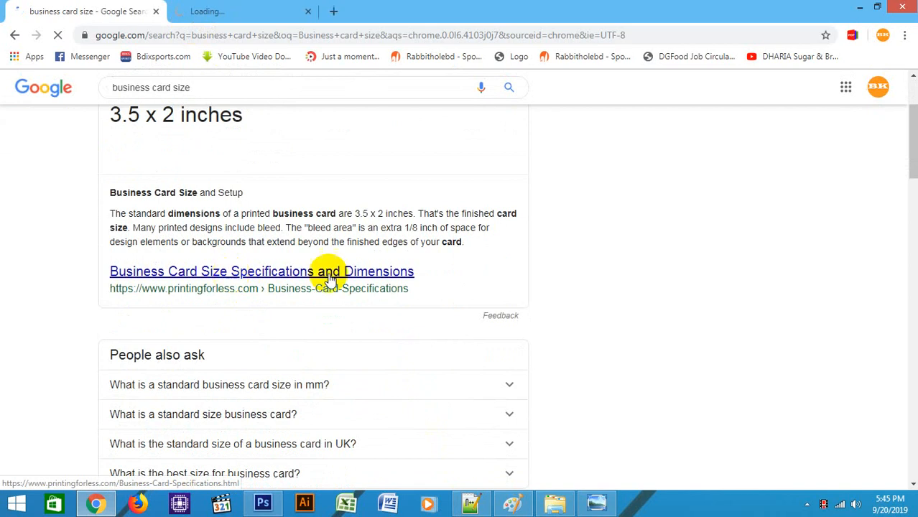
# - Skim the web results for "business card size" and switch the search to image results
pyautogui.scroll(-5, 323, 278)
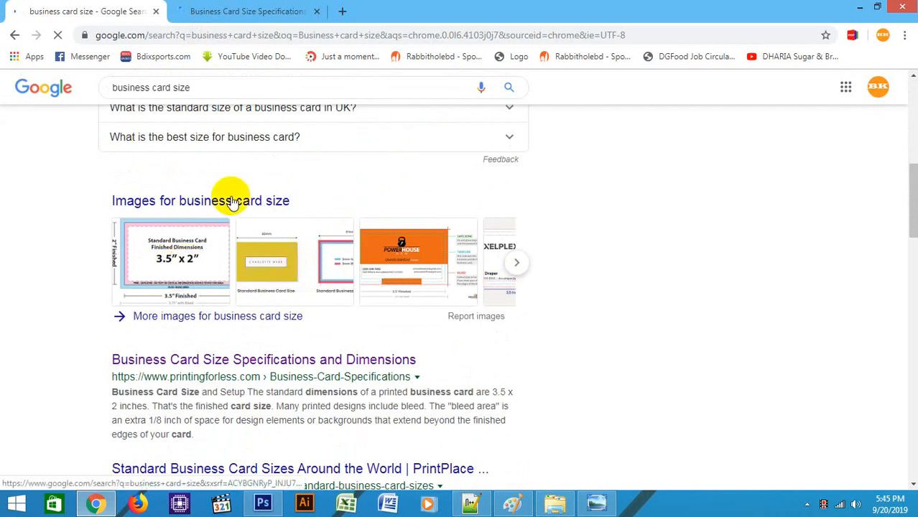
pyautogui.scroll(5, 232, 202)
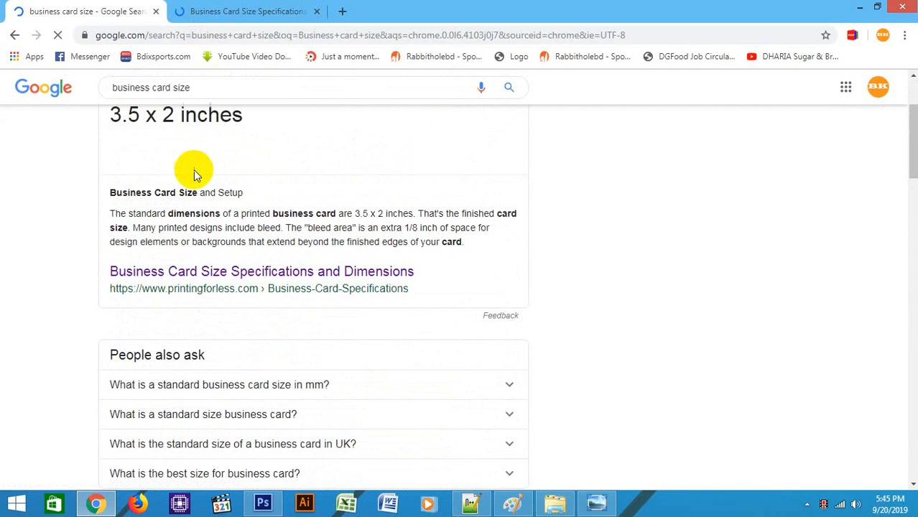
pyautogui.scroll(2, 194, 172)
pyautogui.click(179, 138)
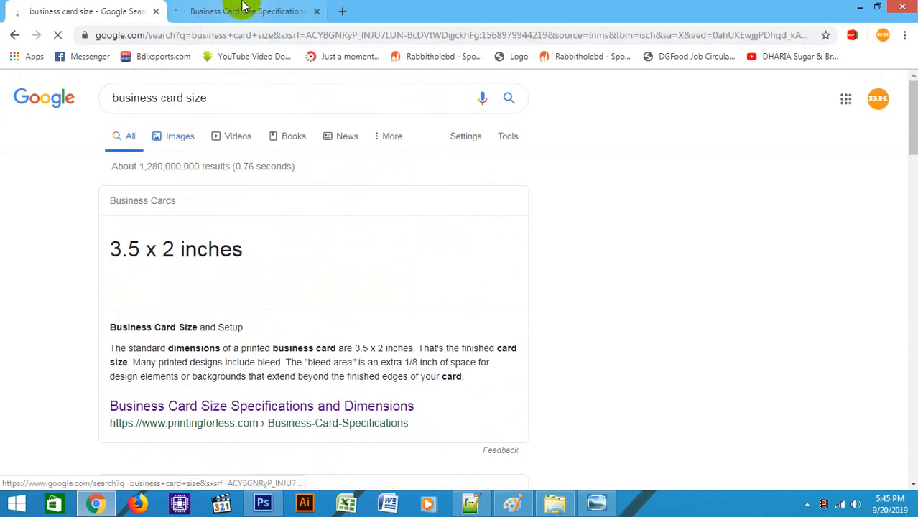
# - Examine the card dimensions, bleed area and safe zone guidance on the PrintingForLess Business Card Size Specifications page
pyautogui.click(243, 9)
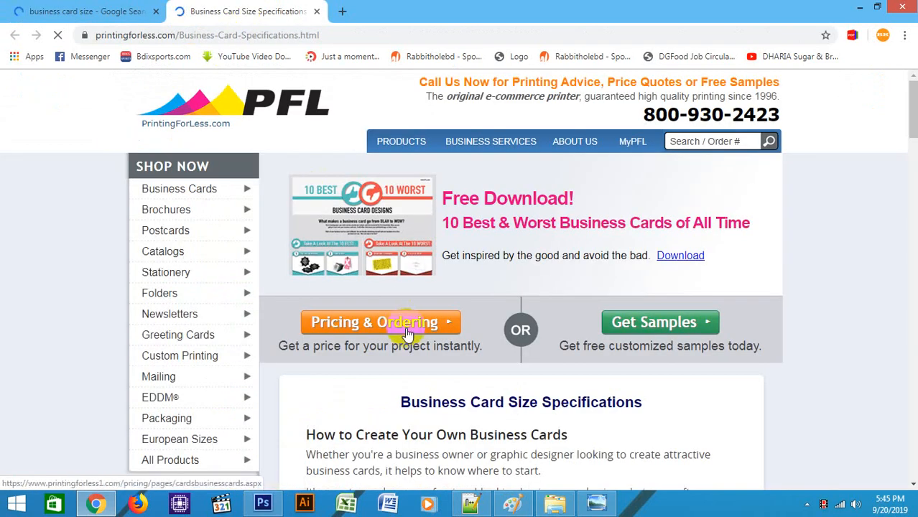
pyautogui.scroll(-1, 406, 332)
pyautogui.scroll(1, 405, 328)
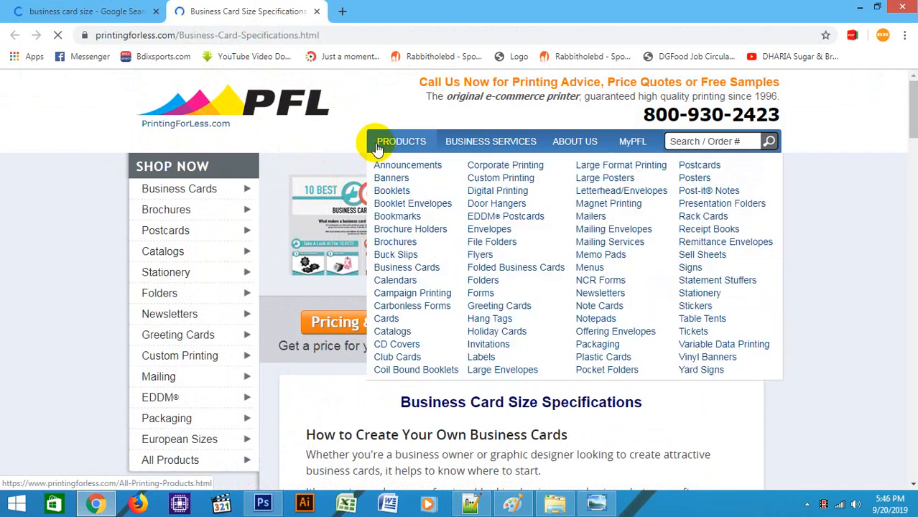
pyautogui.moveTo(401, 141)
pyautogui.scroll(-6, 857, 359)
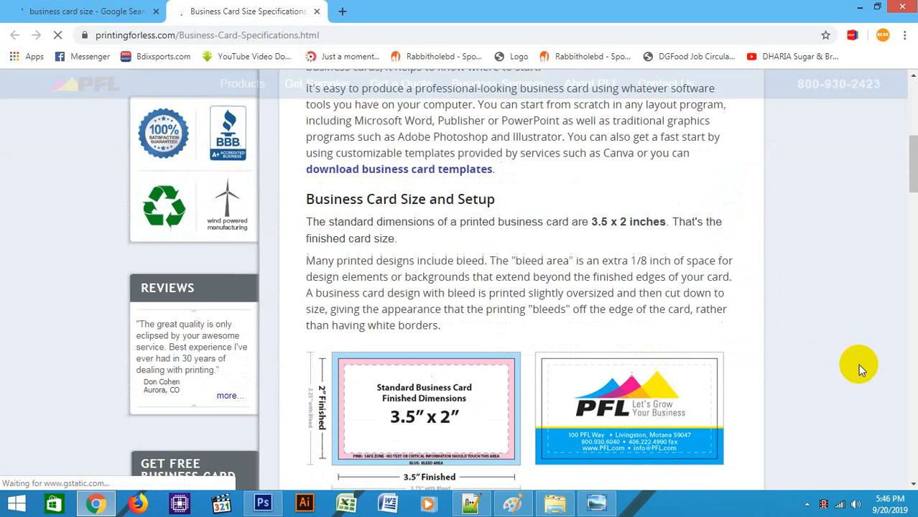
pyautogui.scroll(-2, 463, 287)
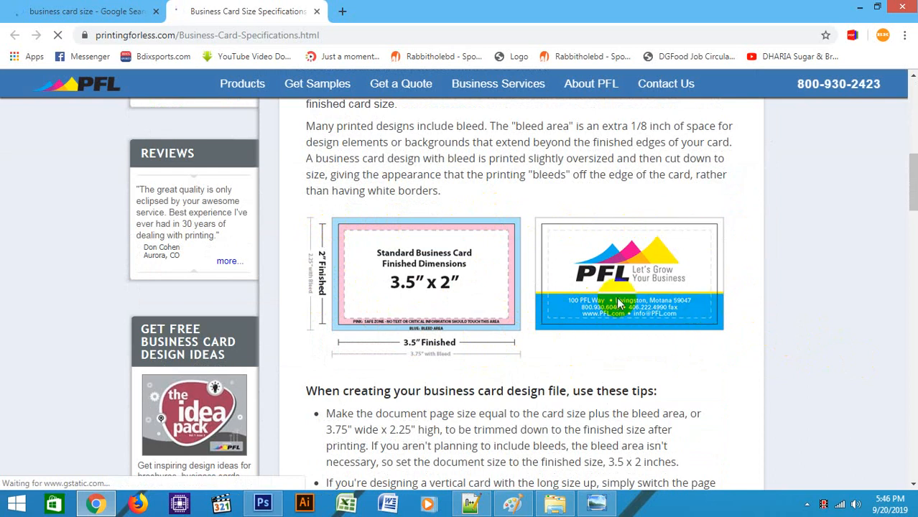
pyautogui.scroll(-20, 611, 322)
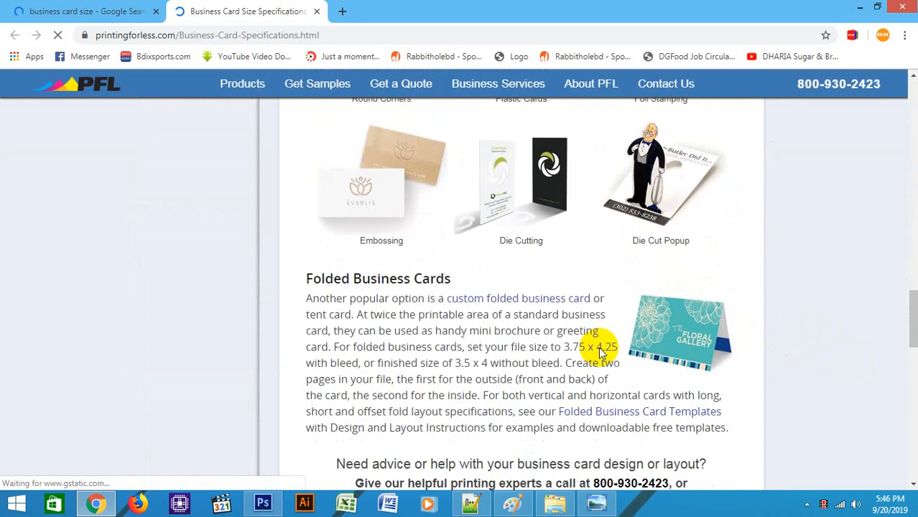
pyautogui.scroll(-5, 601, 352)
pyautogui.scroll(10, 605, 417)
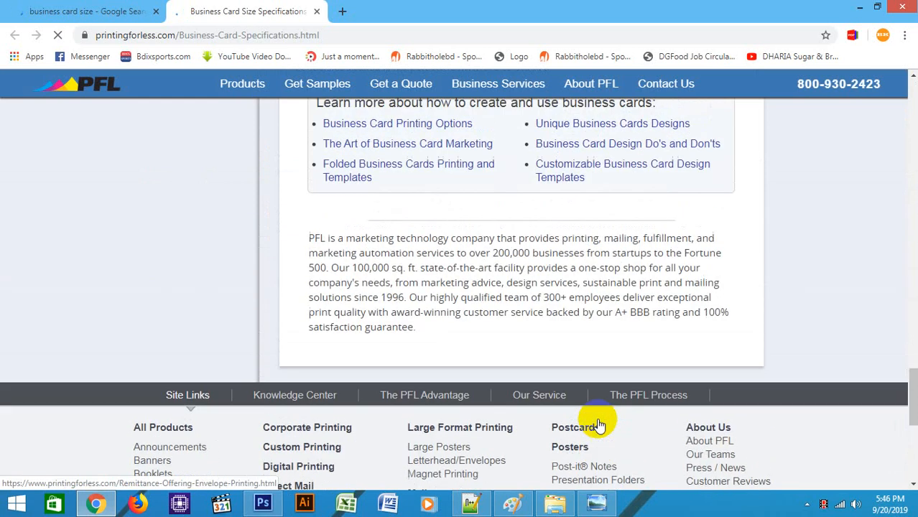
pyautogui.scroll(12, 602, 227)
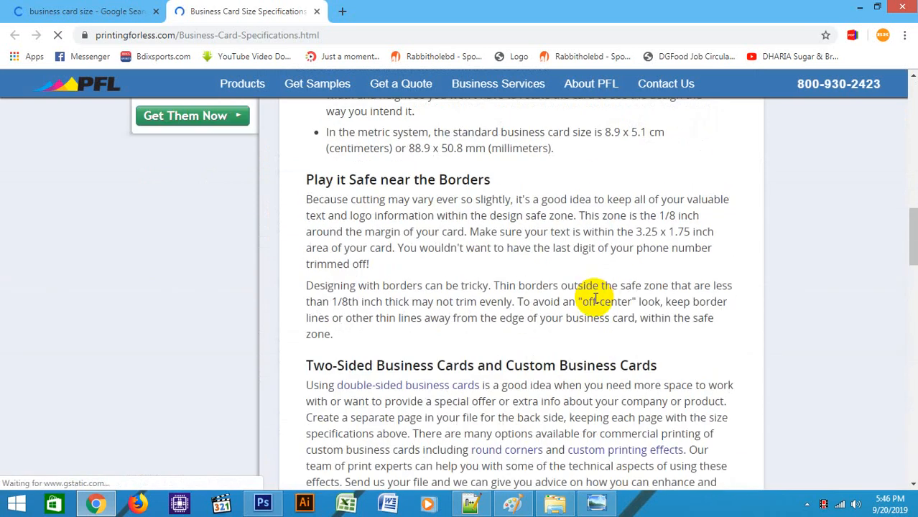
pyautogui.scroll(12, 593, 299)
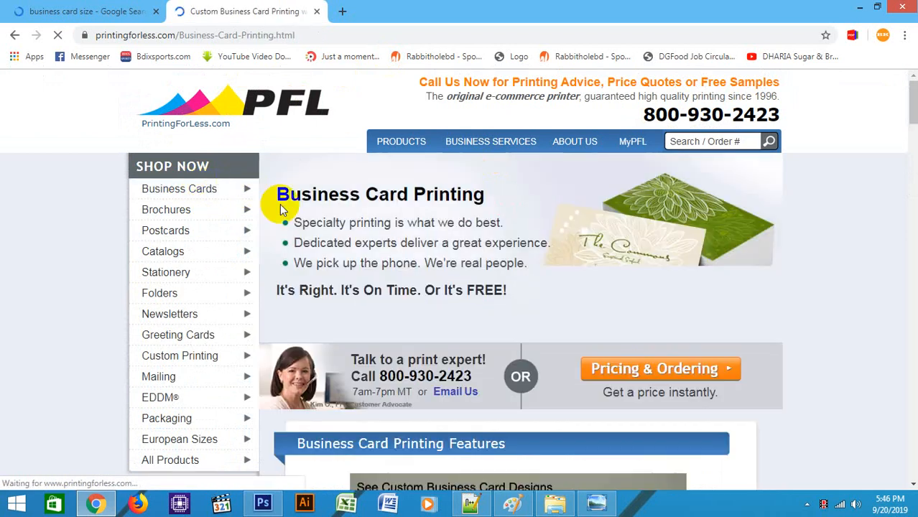
# - Look through the paper and finishing options on the Business Card Printing page and close its tab
pyautogui.scroll(-8, 544, 236)
pyautogui.scroll(-5, 459, 238)
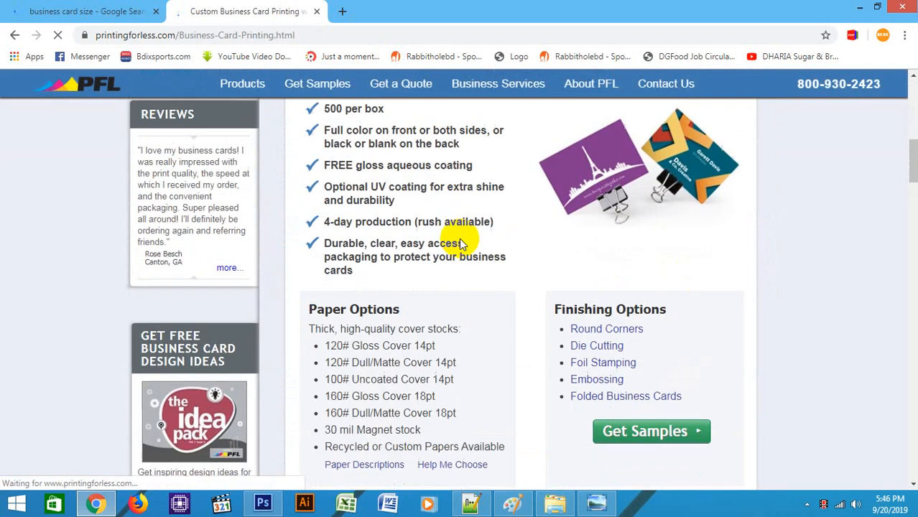
pyautogui.scroll(-18, 457, 245)
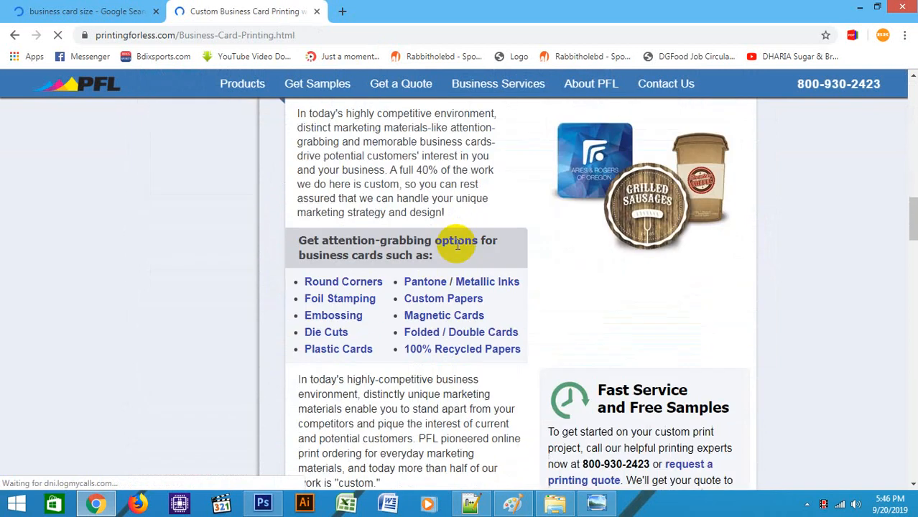
pyautogui.scroll(-20, 457, 246)
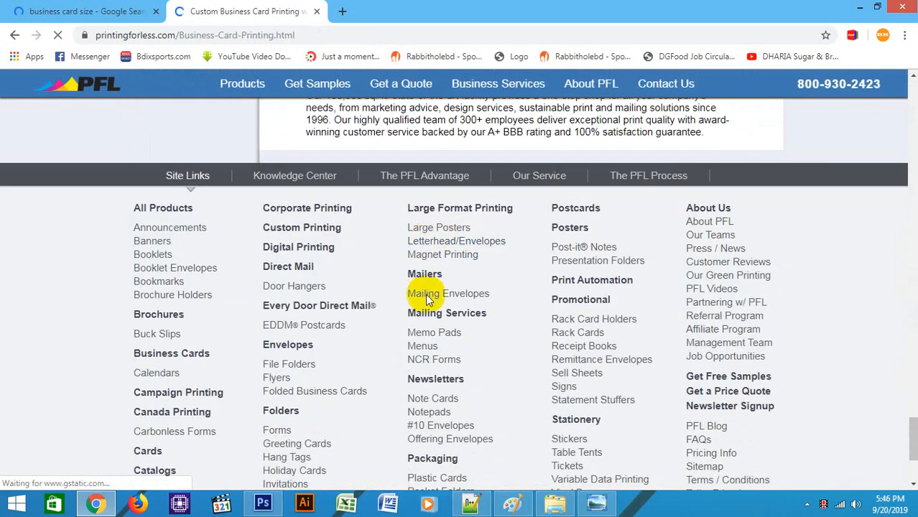
pyautogui.scroll(4, 426, 294)
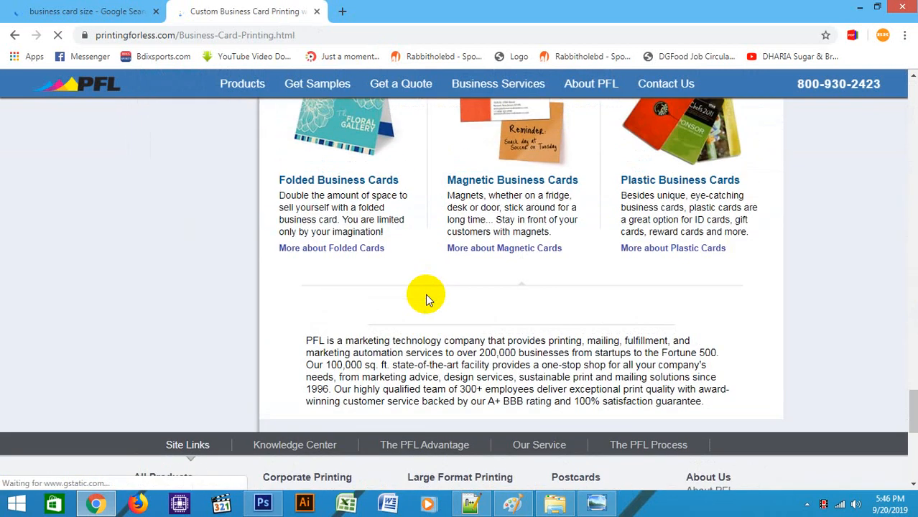
pyautogui.click(316, 11)
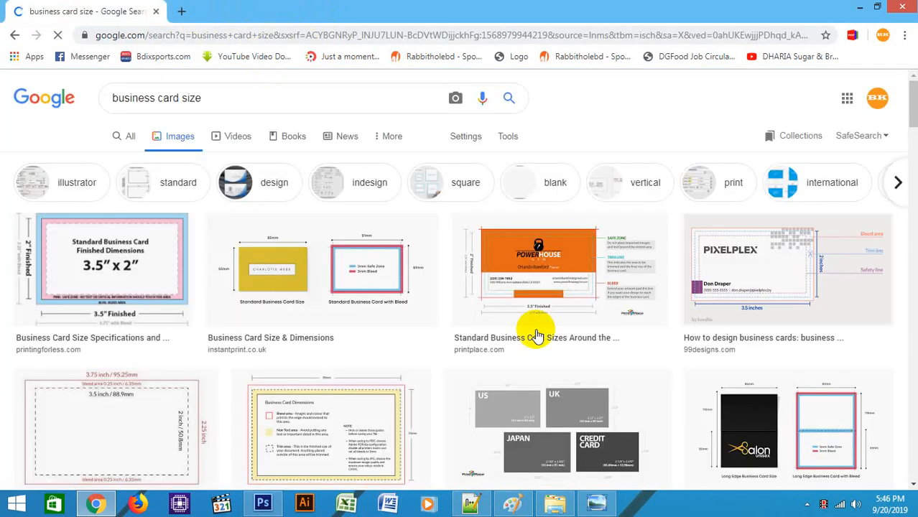
# - Examine the size diagrams in the image results, including Business Card Size & Dimensions, and check the GraphicRiver tab
pyautogui.click(359, 281)
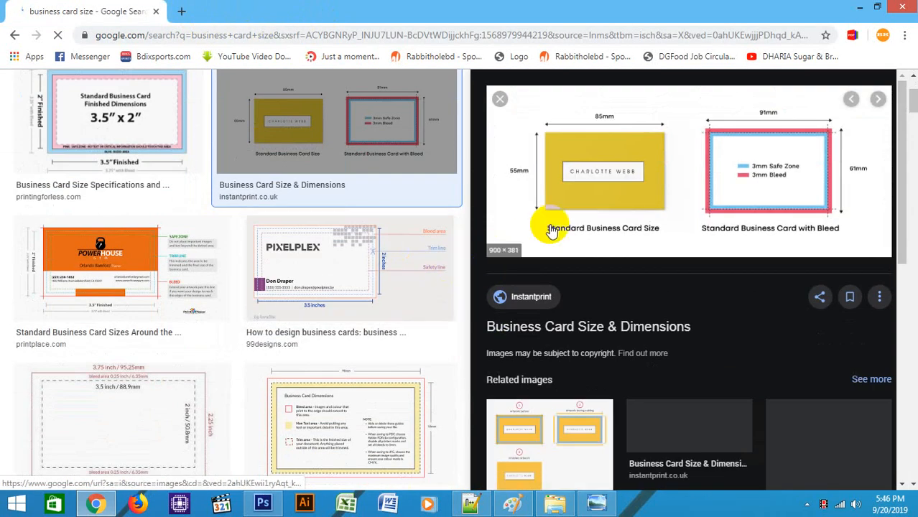
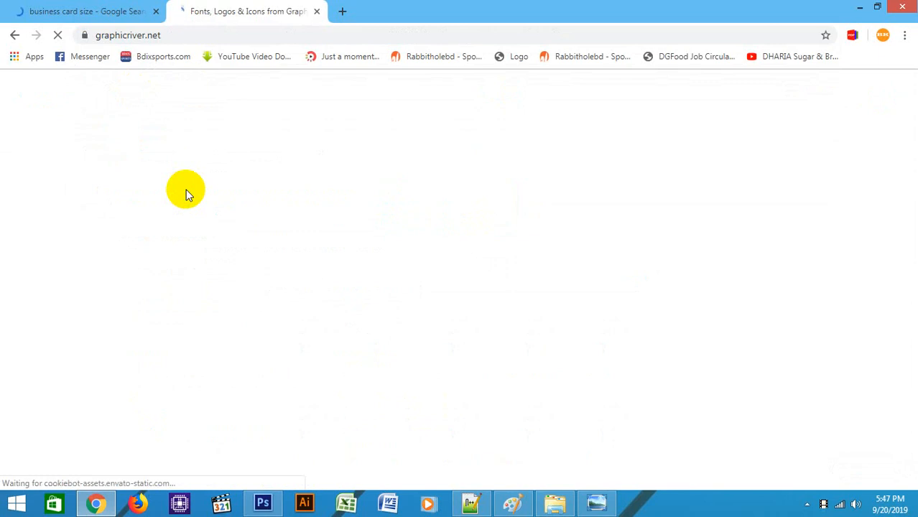
pyautogui.click(86, 12)
pyautogui.scroll(-2, 352, 323)
pyautogui.scroll(-3, 361, 321)
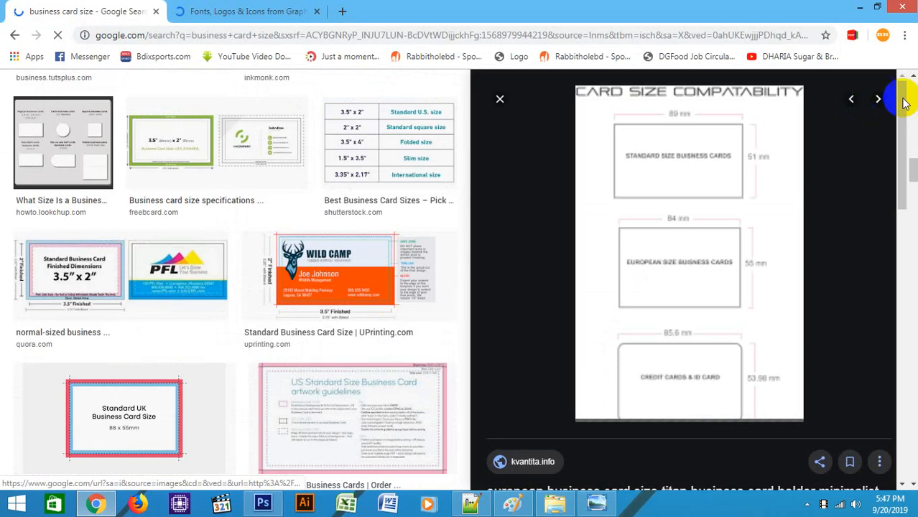
pyautogui.click(500, 99)
pyautogui.scroll(-3, 395, 222)
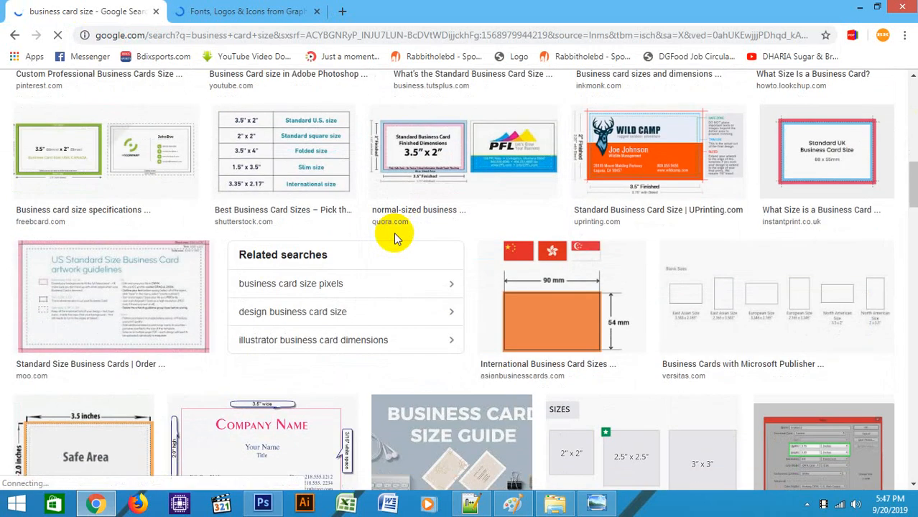
pyautogui.scroll(-5, 400, 242)
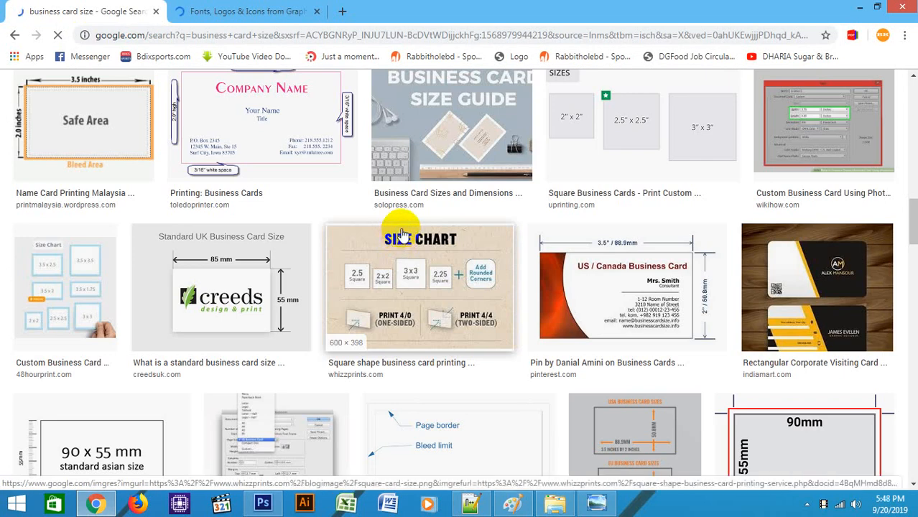
pyautogui.scroll(-5, 400, 234)
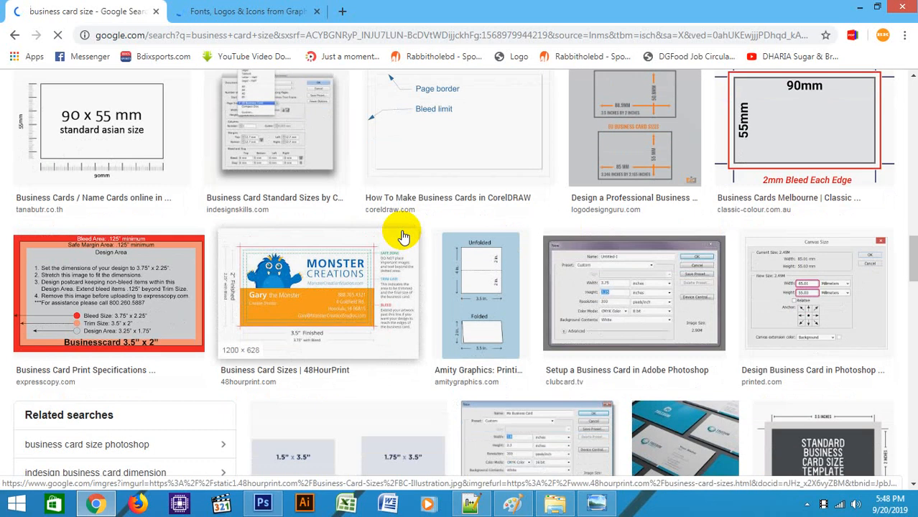
pyautogui.scroll(-5, 400, 244)
pyautogui.scroll(2, 400, 253)
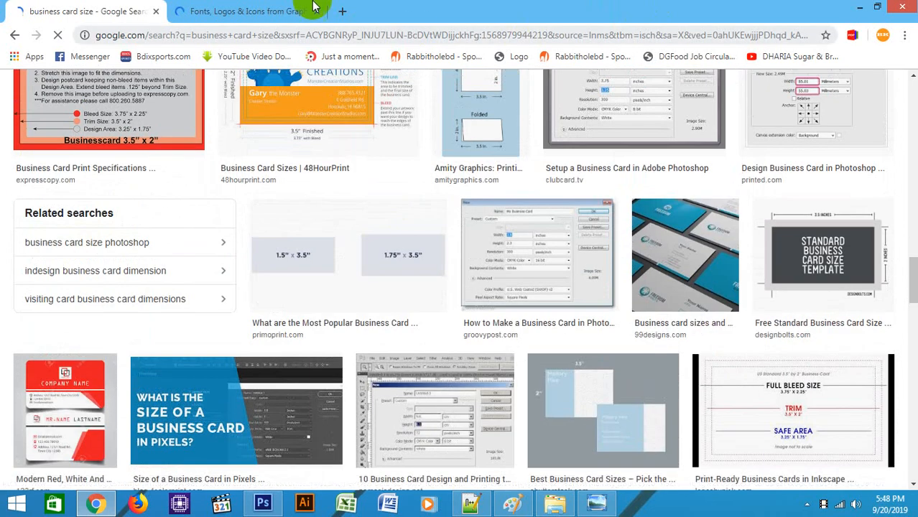
pyautogui.click(241, 11)
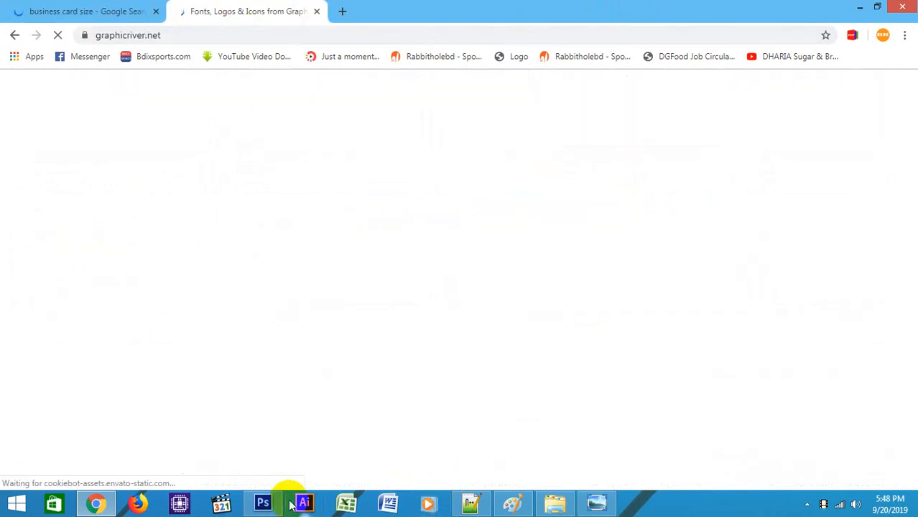
# - Switch to Photoshop and enlarge the canvas from its center to 3.75 inches wide and 2.25 inches high
pyautogui.click(263, 503)
pyautogui.click(91, 9)
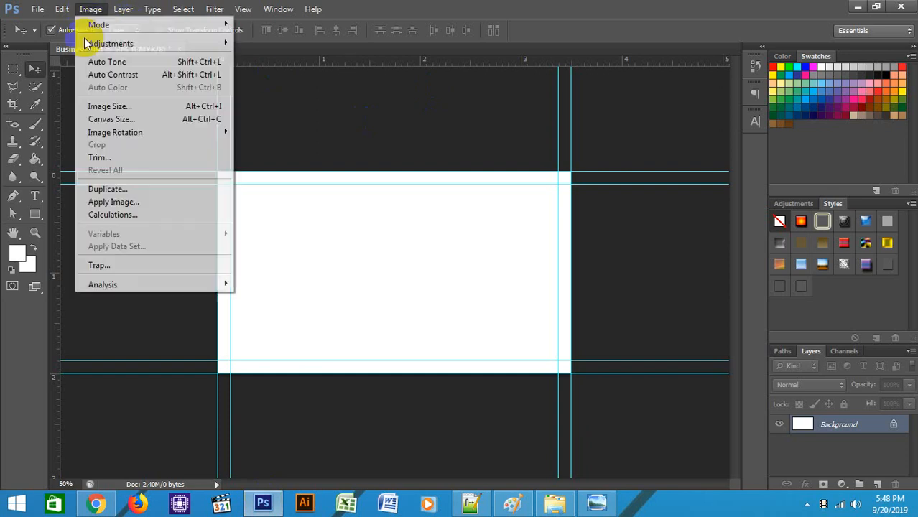
pyautogui.click(114, 120)
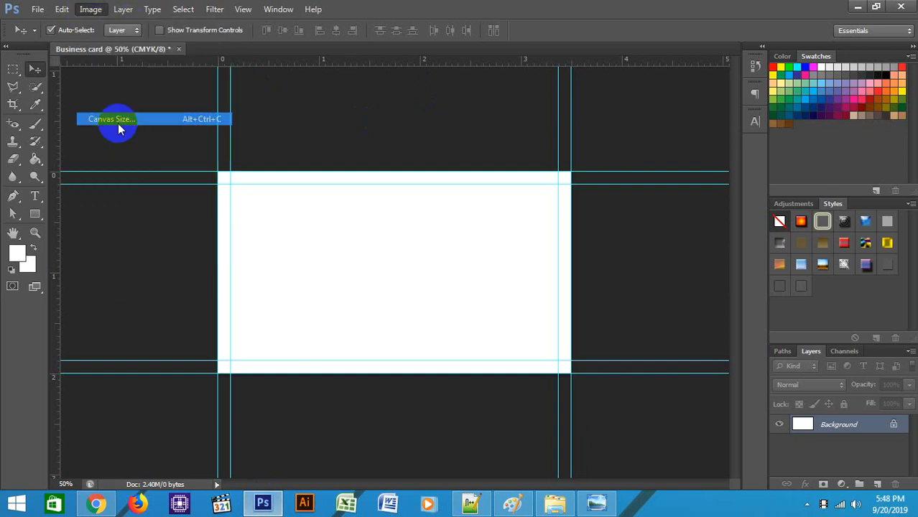
pyautogui.click(605, 161)
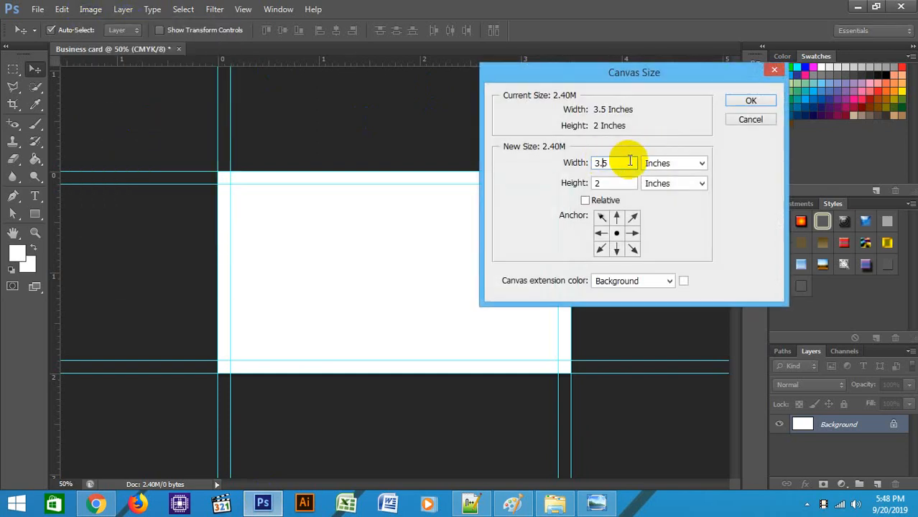
pyautogui.write('7')
pyautogui.click(602, 183)
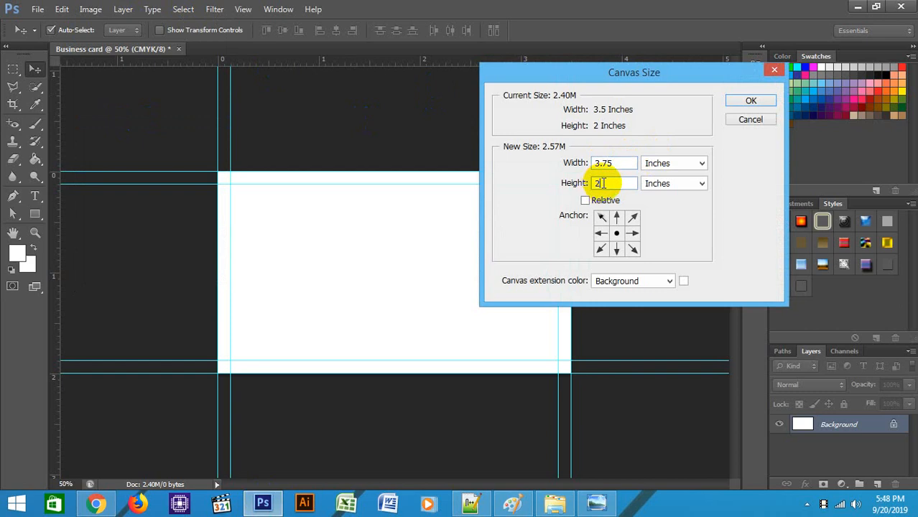
pyautogui.write('.25')
pyautogui.press('Return')
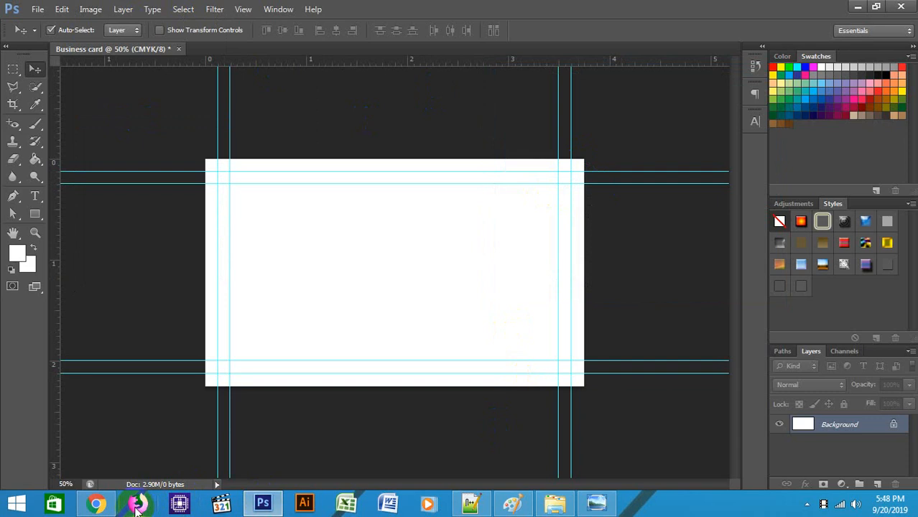
# - Switch to Chrome to check the GraphicRiver page, and minimize the browser to return to Photoshop
pyautogui.click(96, 503)
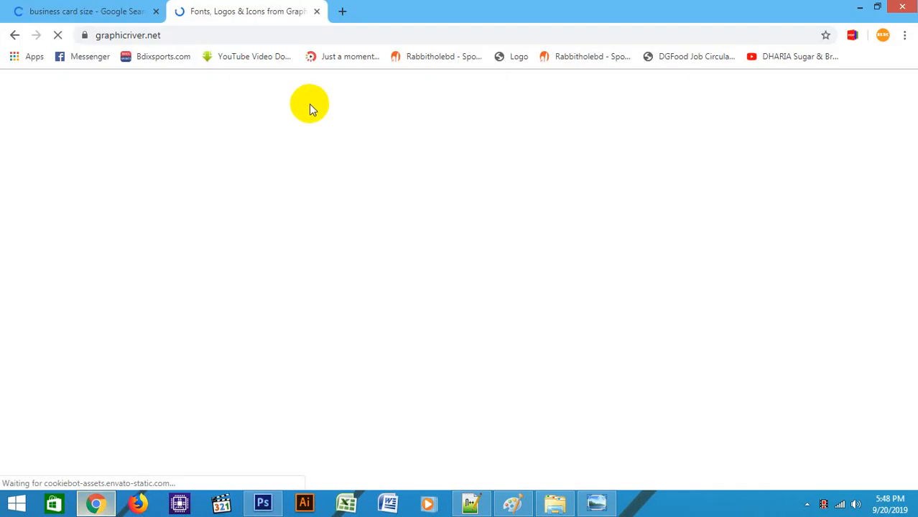
pyautogui.click(102, 10)
pyautogui.click(269, 12)
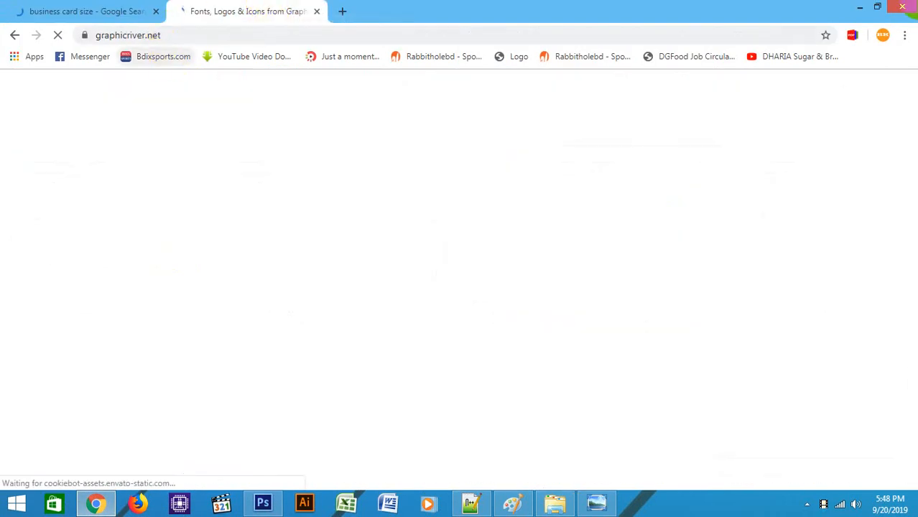
pyautogui.click(860, 7)
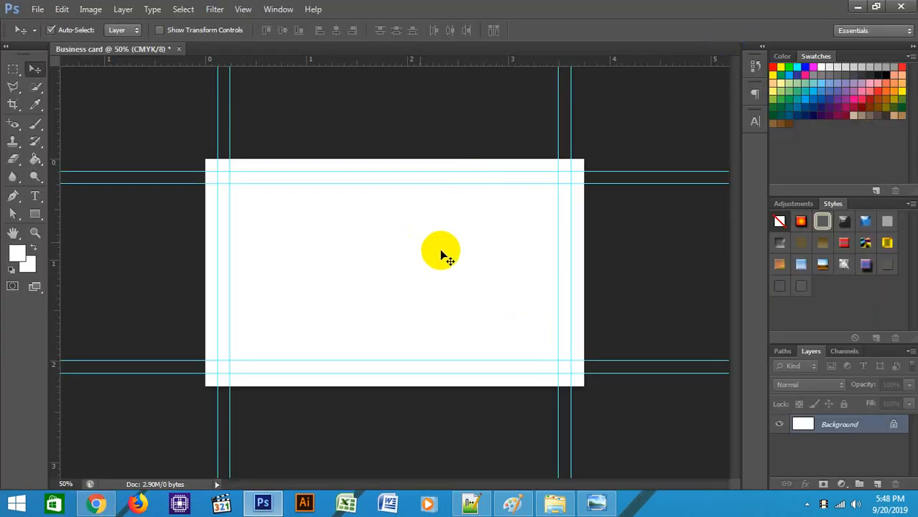
# - Select the 3.5 by 2 inch trim area along the outer set of guides with the Rectangular Marquee tool
pyautogui.hotkey('ctrl', '+')
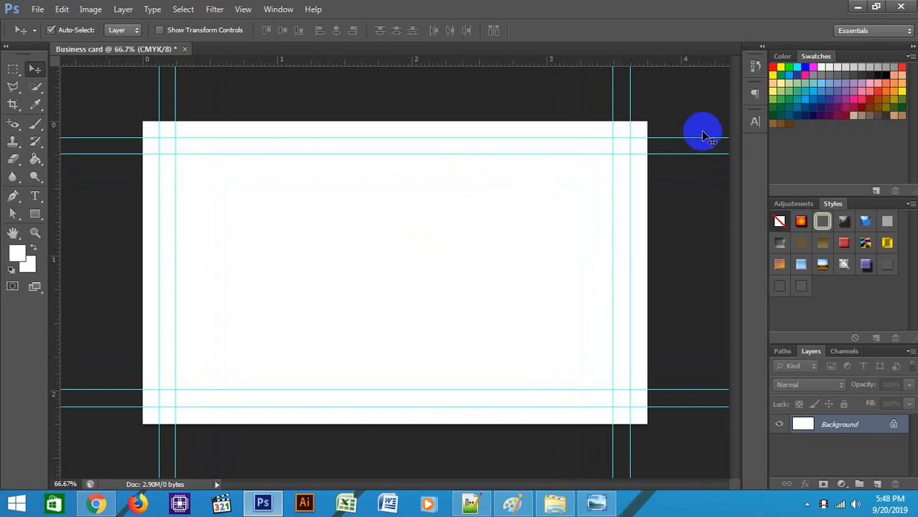
pyautogui.click(13, 69)
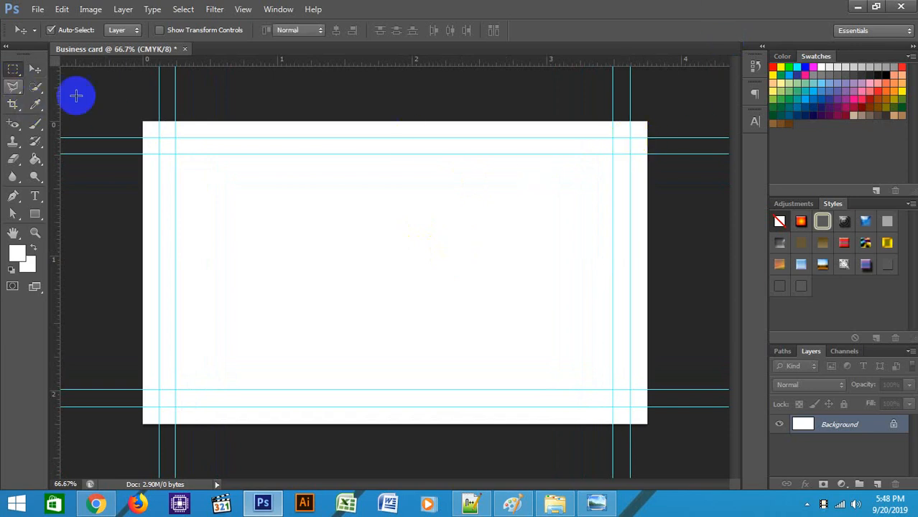
pyautogui.moveTo(160, 138); pyautogui.dragTo(630, 407)
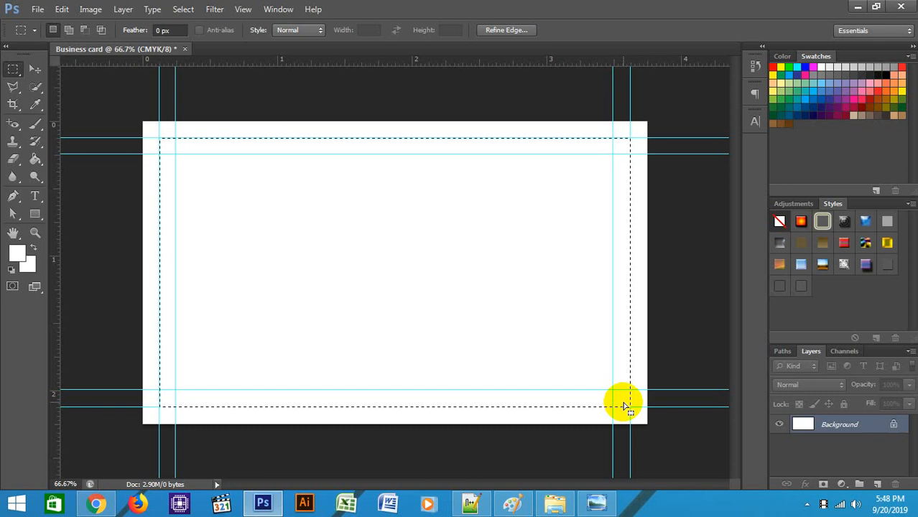
# - Deselect the trim area and try a marquee selection starting where the outer guides cross at the card's upper-left corner, clearing it again
pyautogui.click(531, 190)
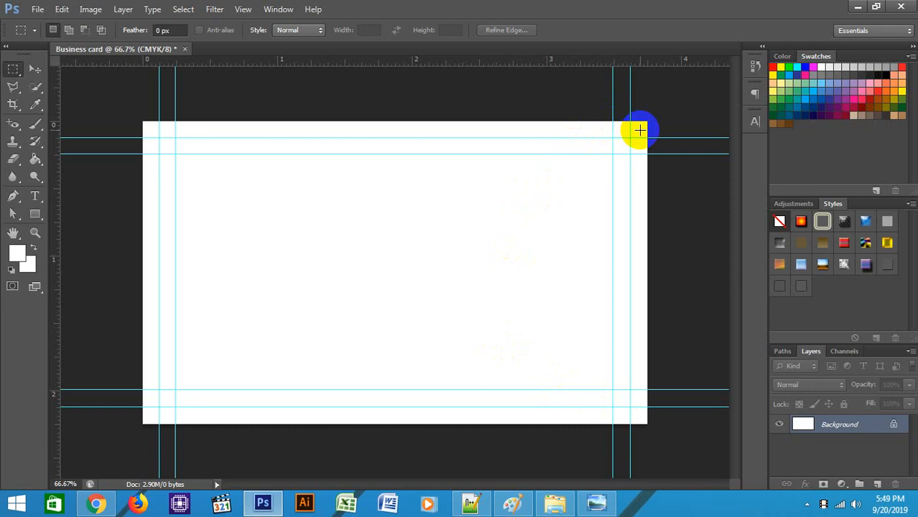
pyautogui.hotkey('ctrl', '+')
pyautogui.hotkey('ctrl', '+')
pyautogui.moveTo(206, 182); pyautogui.dragTo(650, 382)
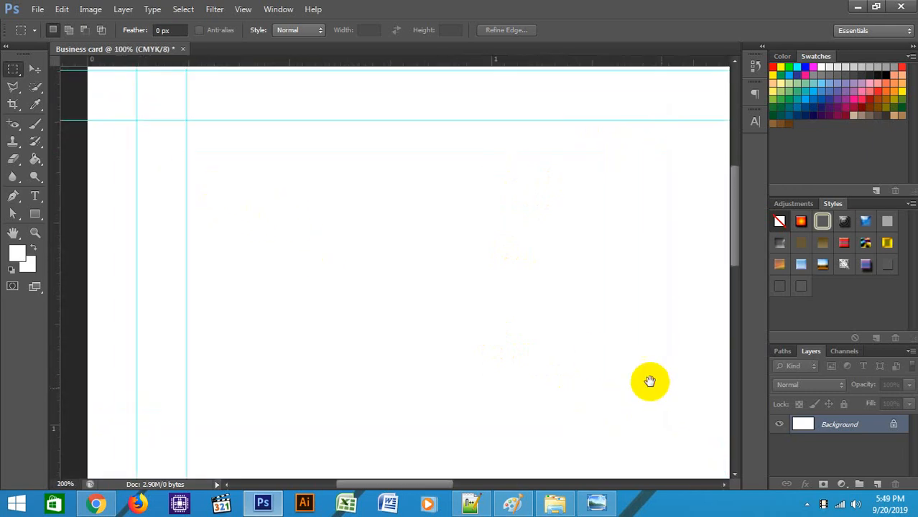
pyautogui.hotkey('ctrl', '+')
pyautogui.moveTo(172, 119); pyautogui.dragTo(507, 386)
pyautogui.hotkey('ctrl', '+')
pyautogui.moveTo(255, 167); pyautogui.dragTo(372, 278)
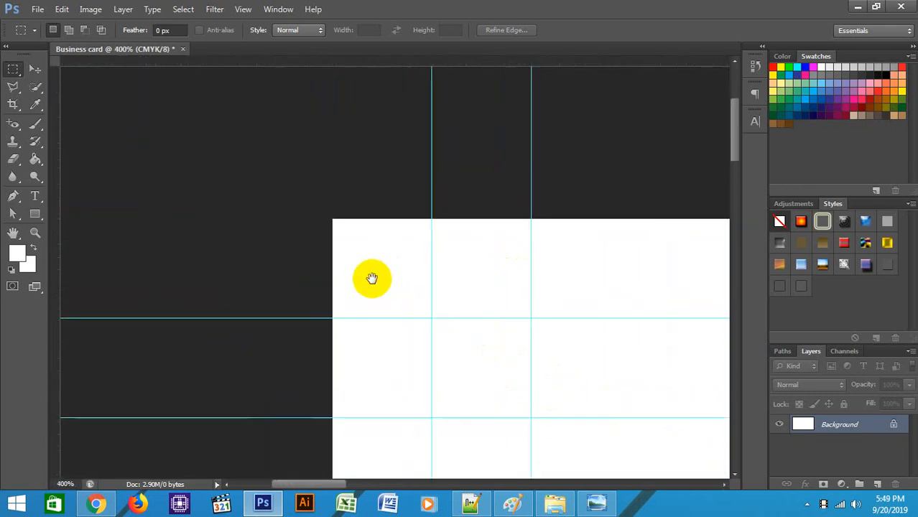
pyautogui.hotkey('ctrl', '+')
pyautogui.hotkey('ctrl', '+')
pyautogui.hotkey('ctrl', '+')
pyautogui.hotkey('ctrl', '+')
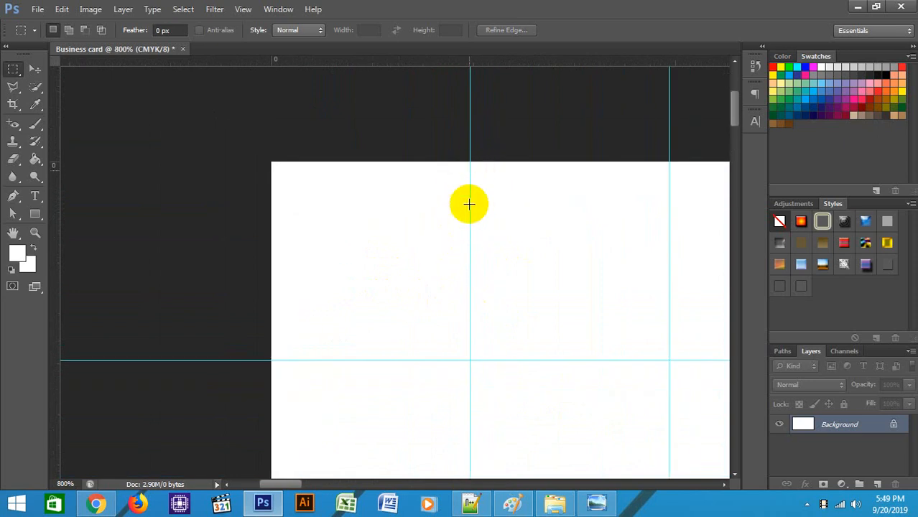
pyautogui.moveTo(471, 360); pyautogui.dragTo(610, 480)
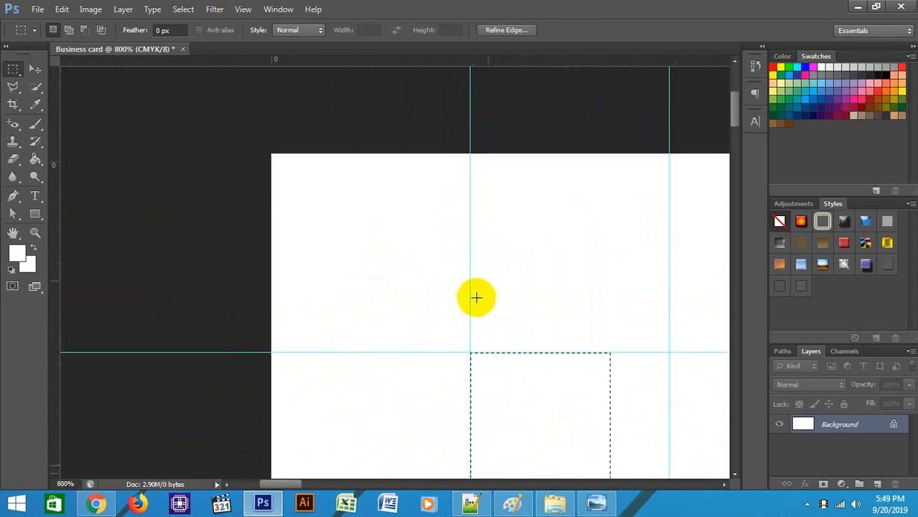
pyautogui.click(95, 112)
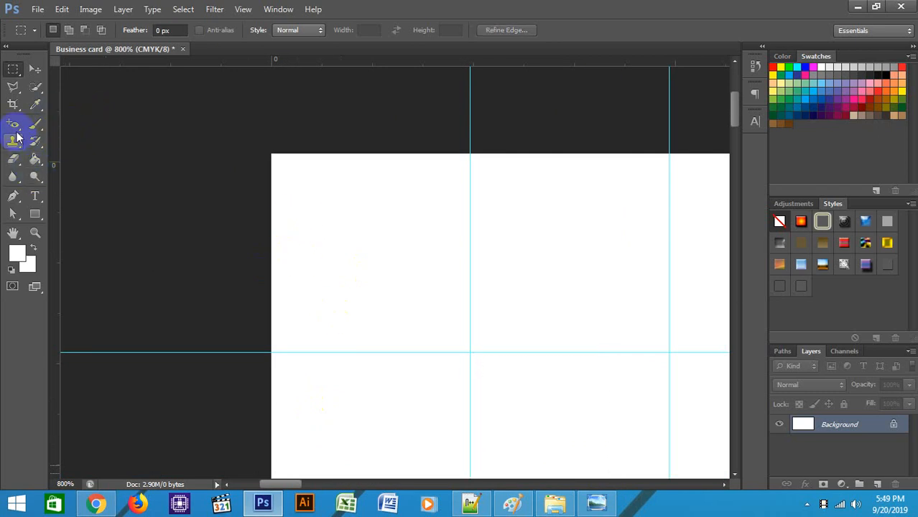
# - Draw a vertical 1 pt red line along the outer left guide, from the outer top guide up to the canvas edge, about 37 px long
pyautogui.moveTo(13, 123); pyautogui.dragTo(68, 118)
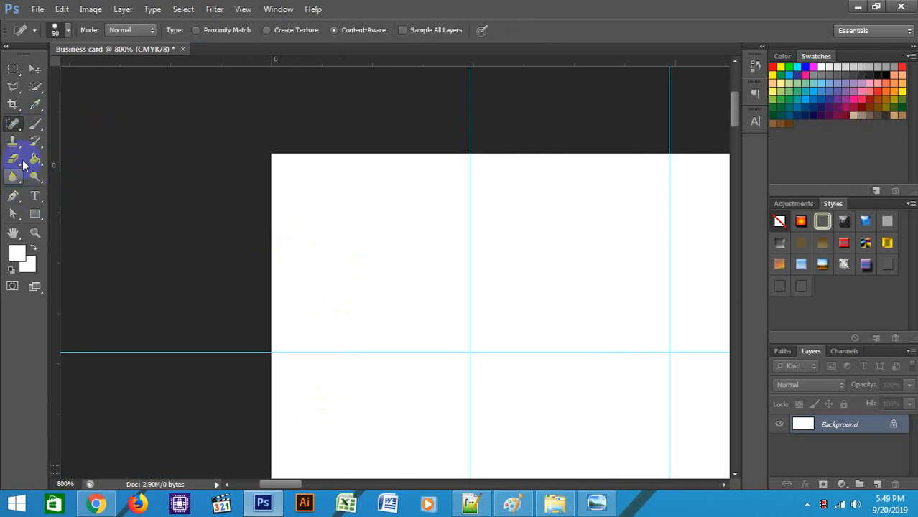
pyautogui.click(33, 215)
pyautogui.moveTo(34, 215); pyautogui.dragTo(87, 270)
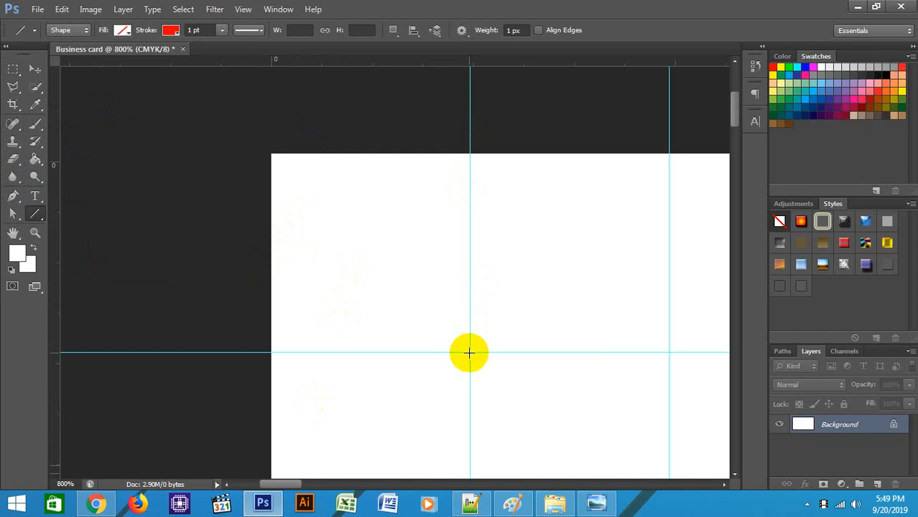
pyautogui.moveTo(468, 351); pyautogui.dragTo(493, 154)
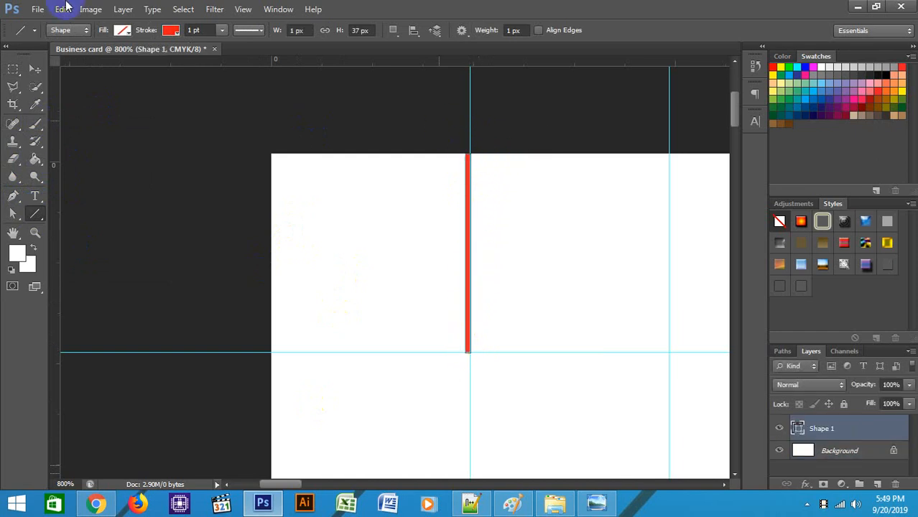
# - Duplicate the red line, rotate the copy to horizontal, and place it along the outer top guide in the card's upper-left corner
pyautogui.click(35, 69)
pyautogui.moveTo(467, 240); pyautogui.dragTo(371, 247)
pyautogui.hotkey('ctrl', 't')
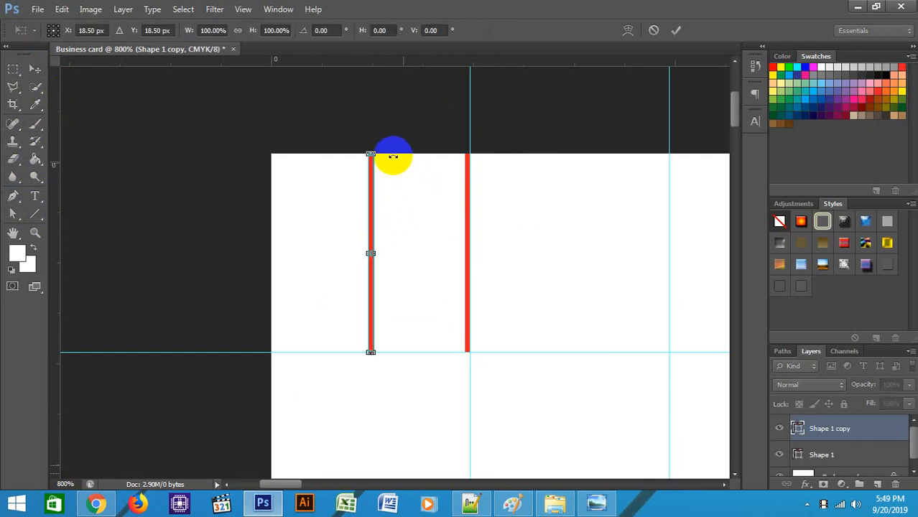
pyautogui.moveTo(389, 153); pyautogui.dragTo(263, 224)
pyautogui.press('Return')
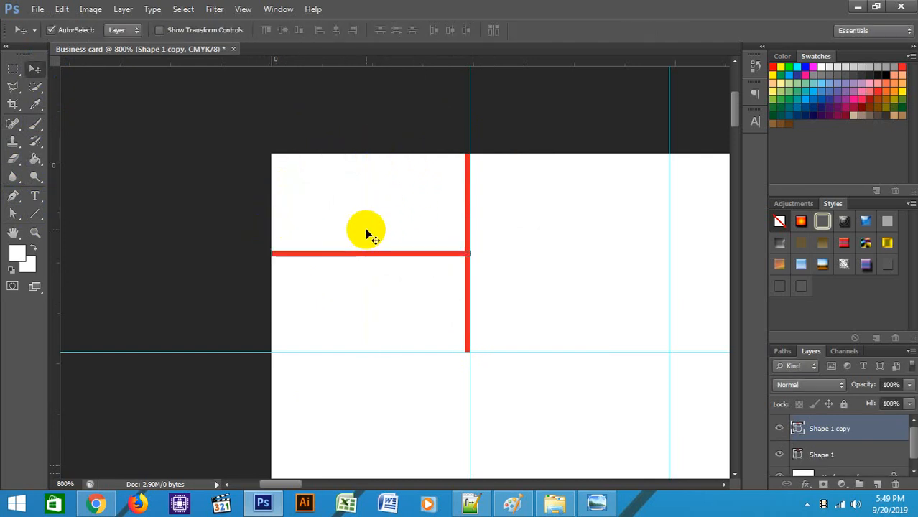
pyautogui.moveTo(443, 259); pyautogui.dragTo(442, 358)
pyautogui.click(201, 256)
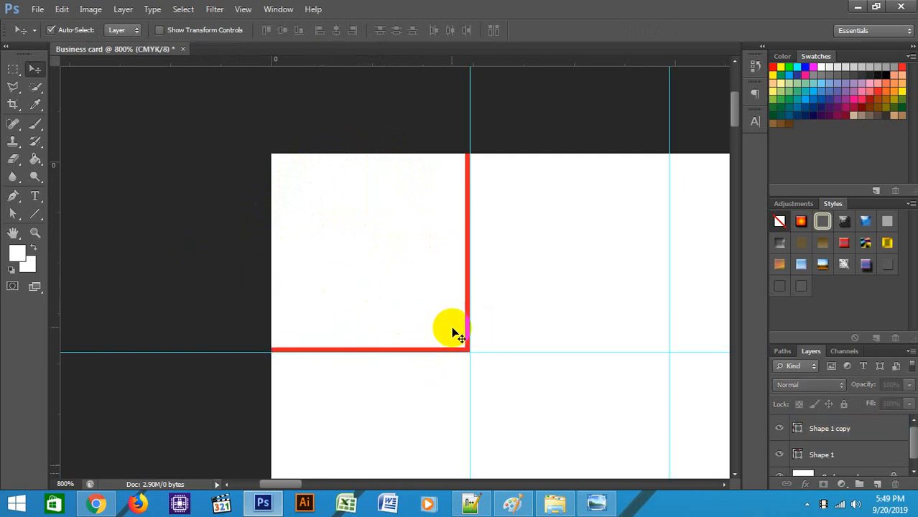
# - Nudge the vertical line up and the horizontal line left by 10 px each, leaving a gap at the guide crossing
pyautogui.click(467, 318)
pyautogui.hotkey('shift', 'Up')
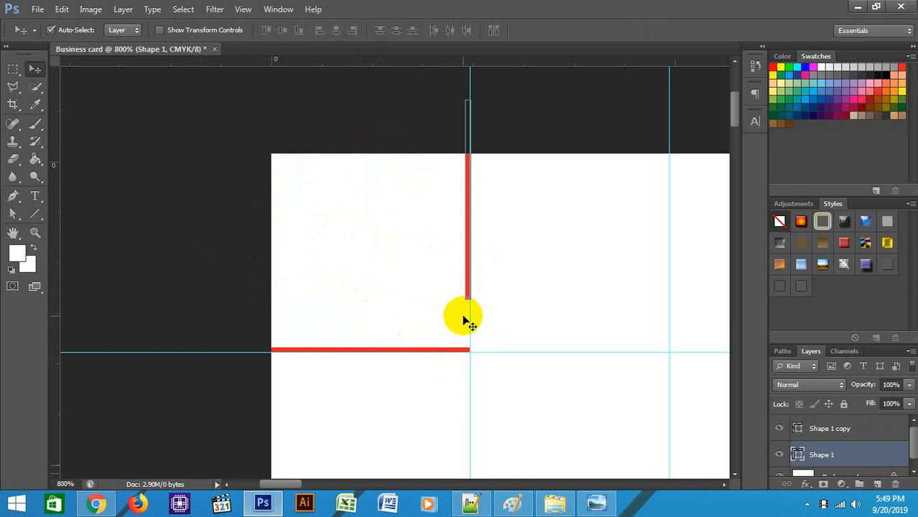
pyautogui.hotkey('shift', 'Down')
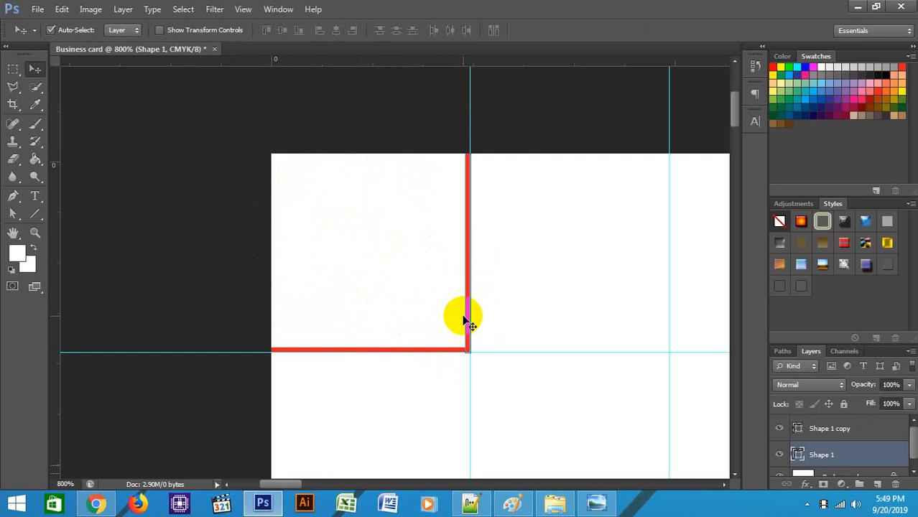
pyautogui.hotkey('shift', 'Up')
pyautogui.click(443, 351)
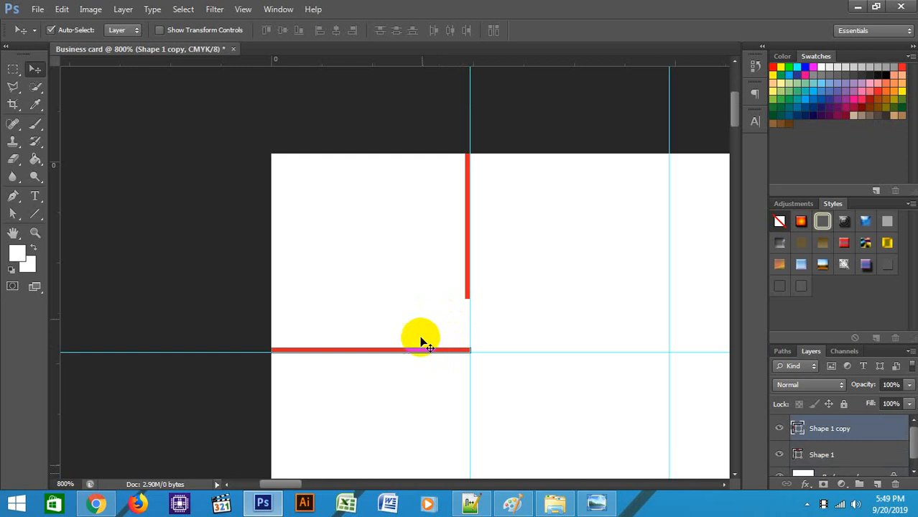
pyautogui.click(411, 303)
pyautogui.click(406, 351)
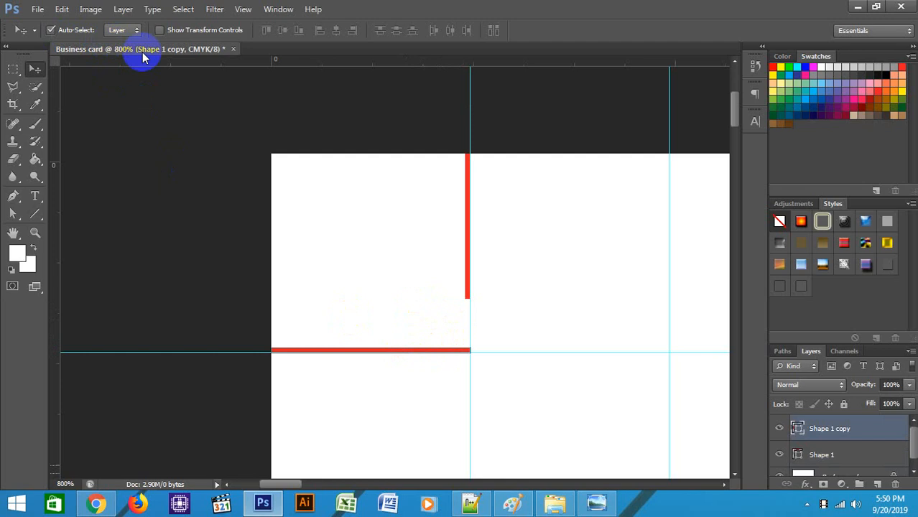
pyautogui.hotkey('shift', 'Left')
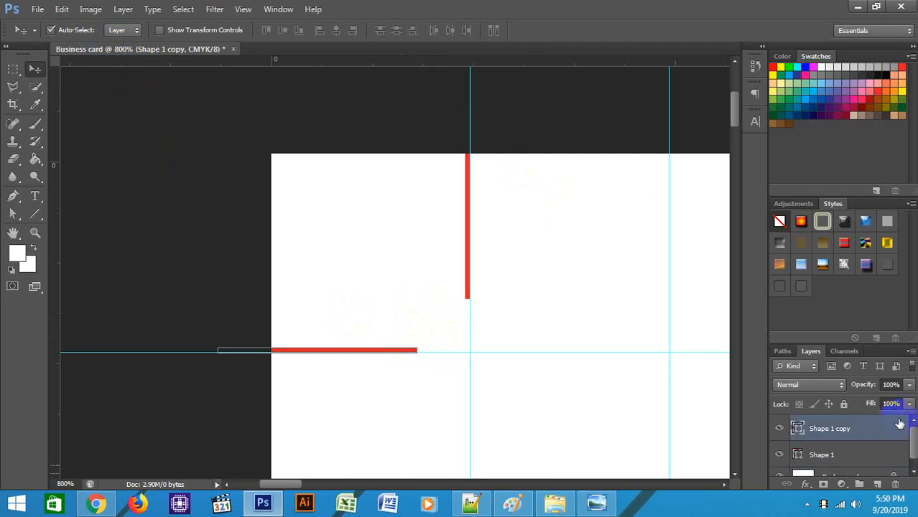
# - Select both crop mark line layers and change their stroke color to dark gray
pyautogui.keyDown('shift'); pyautogui.click(819, 454); pyautogui.keyUp('shift')
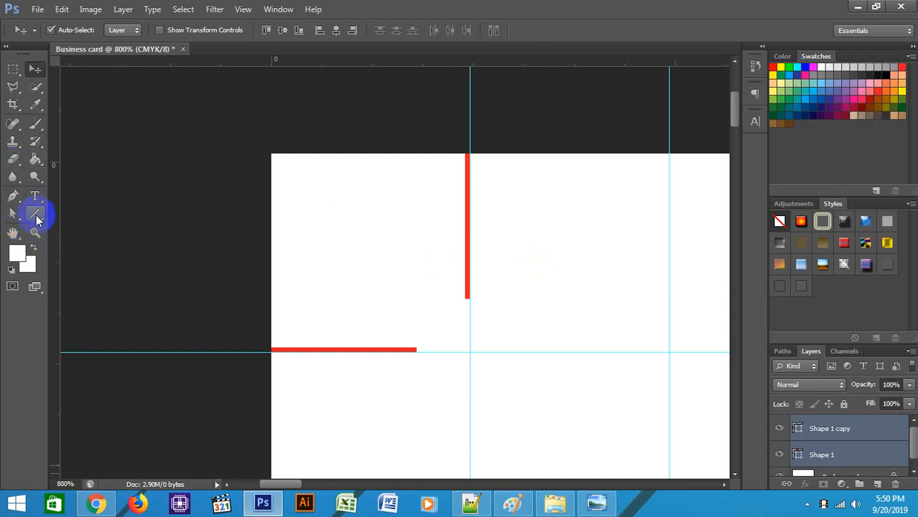
pyautogui.moveTo(831, 485); pyautogui.dragTo(837, 440)
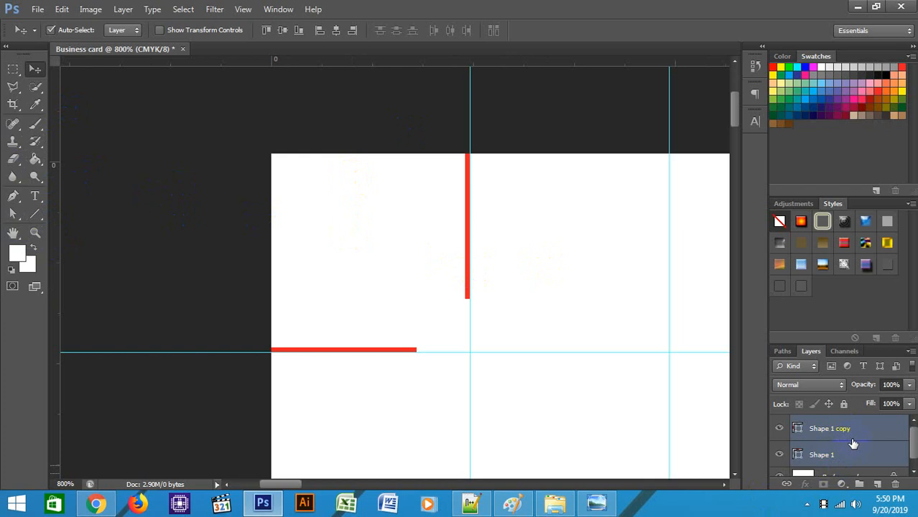
pyautogui.click(168, 263)
pyautogui.click(34, 213)
pyautogui.click(171, 30)
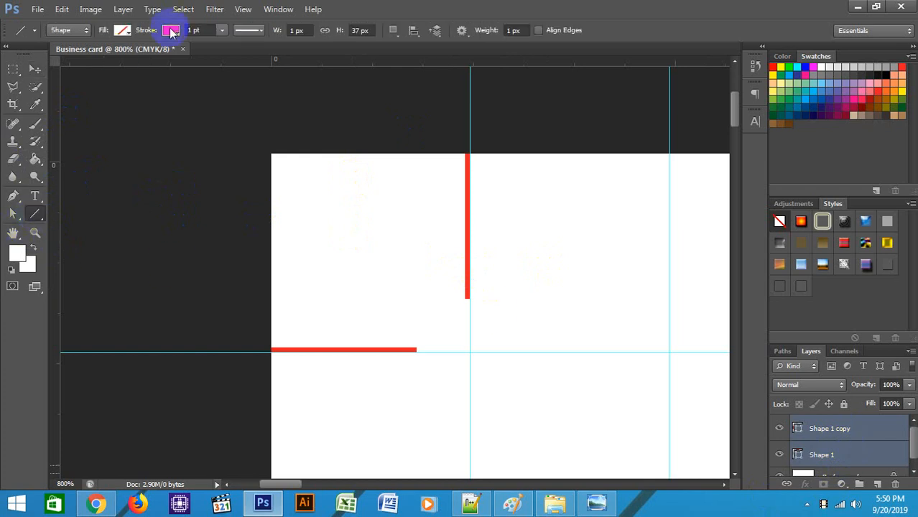
pyautogui.click(191, 108)
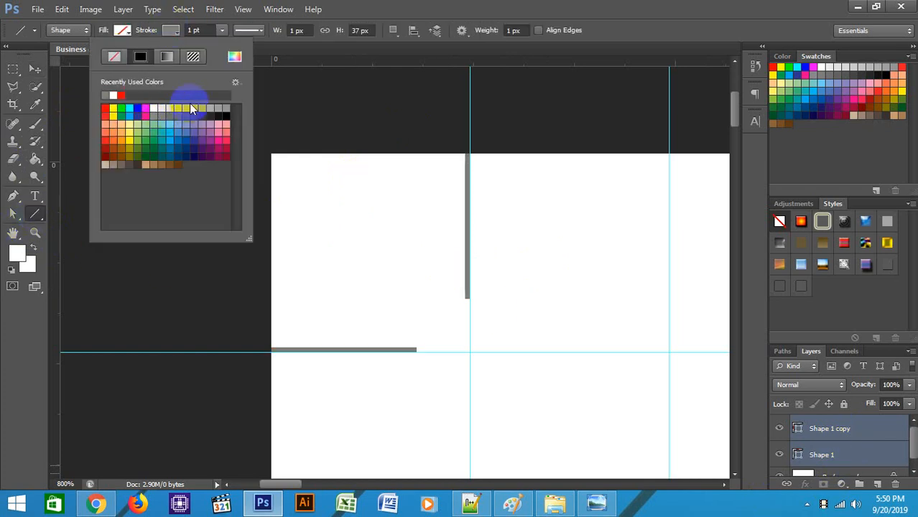
pyautogui.click(190, 108)
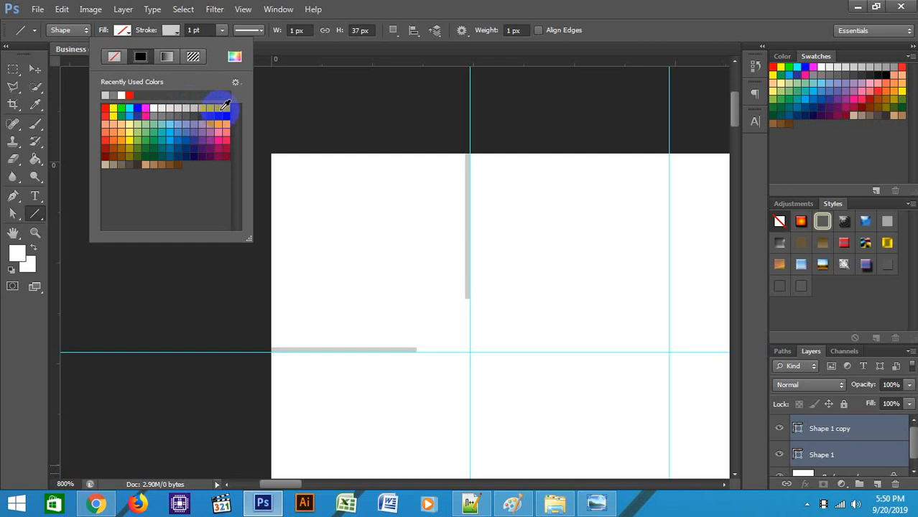
pyautogui.click(176, 112)
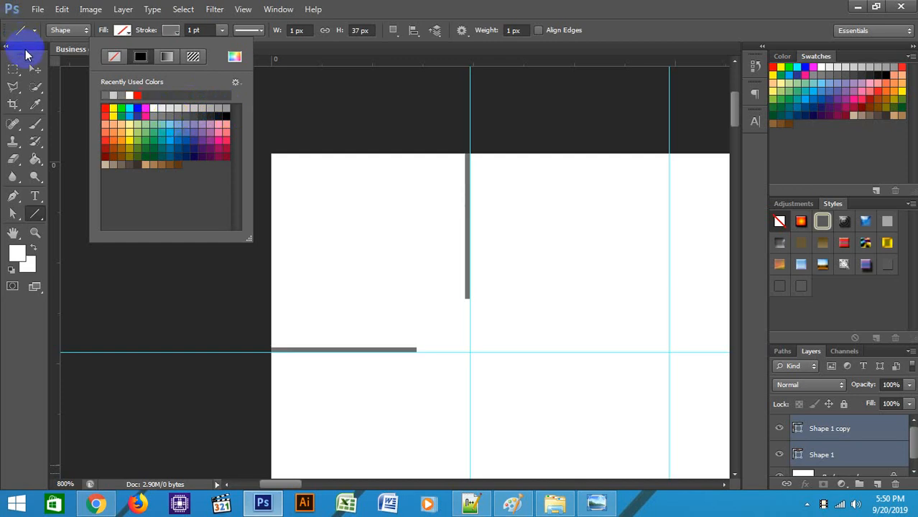
# - Turn on the grid and check the crop marks on the whole card with the extras hidden, restoring the extras at the end
pyautogui.click(34, 69)
pyautogui.hotkey('ctrl', '-')
pyautogui.hotkey('ctrl', '-')
pyautogui.hotkey('ctrl', '-')
pyautogui.hotkey('ctrl', '-')
pyautogui.hotkey('ctrl', '-')
pyautogui.hotkey('ctrl', '-')
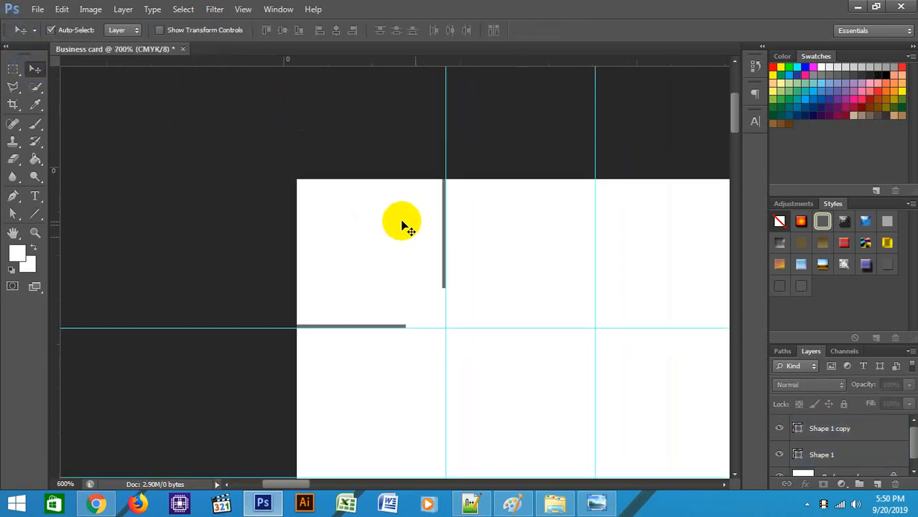
pyautogui.hotkey('ctrl', '-')
pyautogui.hotkey('ctrl', '-')
pyautogui.hotkey('ctrl', '-')
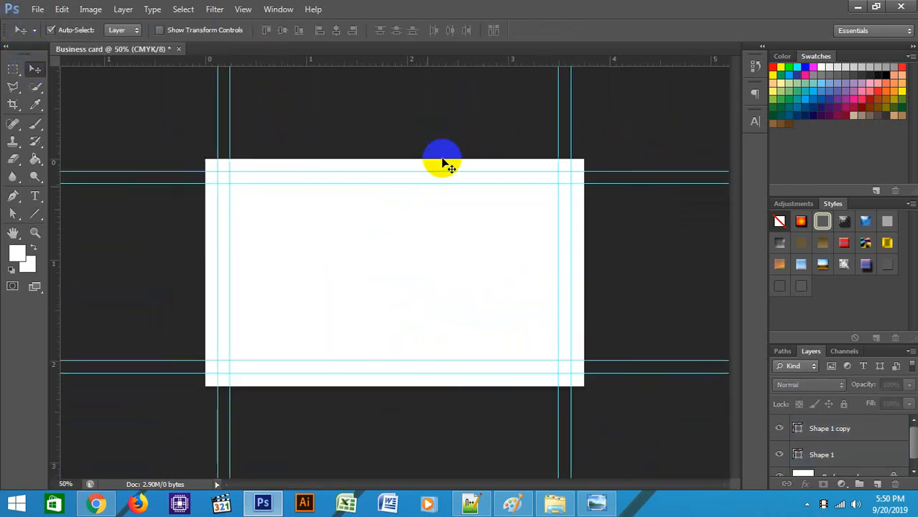
pyautogui.hotkey('ctrl', '+')
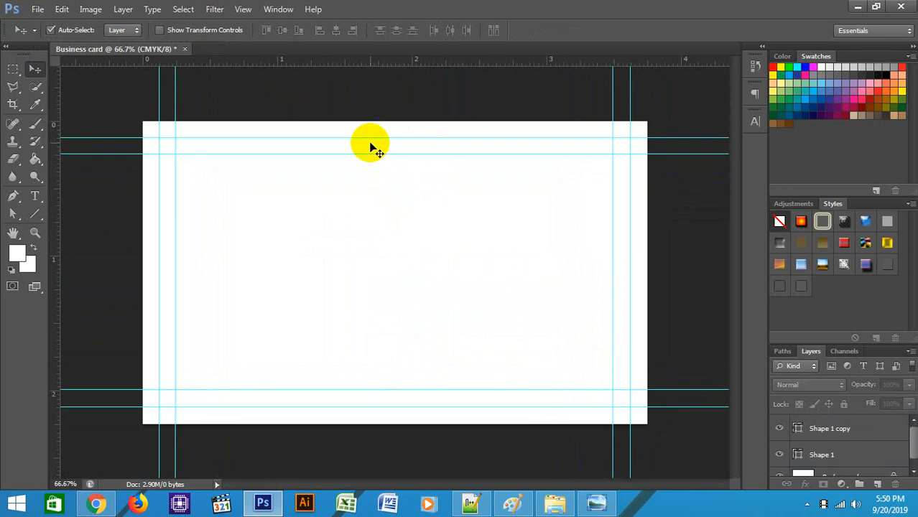
pyautogui.hotkey('ctrl', "'")
pyautogui.hotkey('ctrl', 'h')
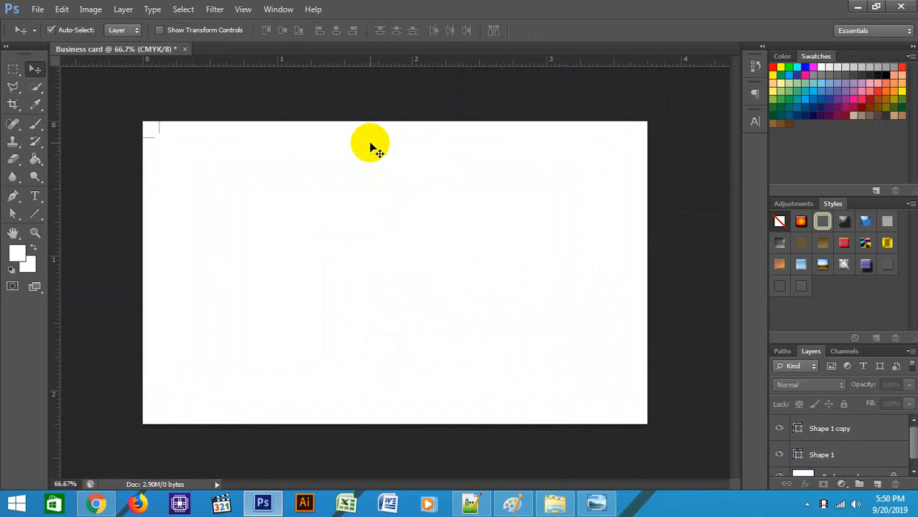
pyautogui.hotkey('ctrl', 'h')
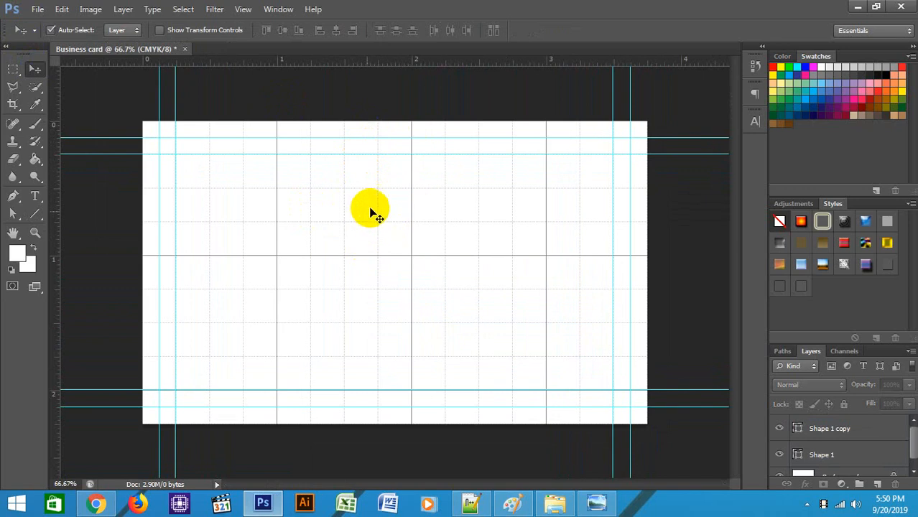
# - Turn off snapping to the grid and snapping to the guides
pyautogui.click(242, 12)
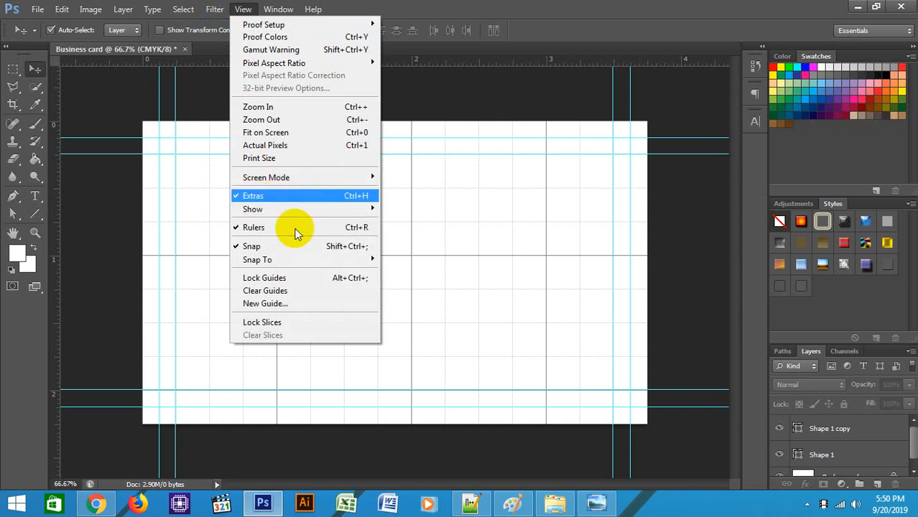
pyautogui.moveTo(292, 261)
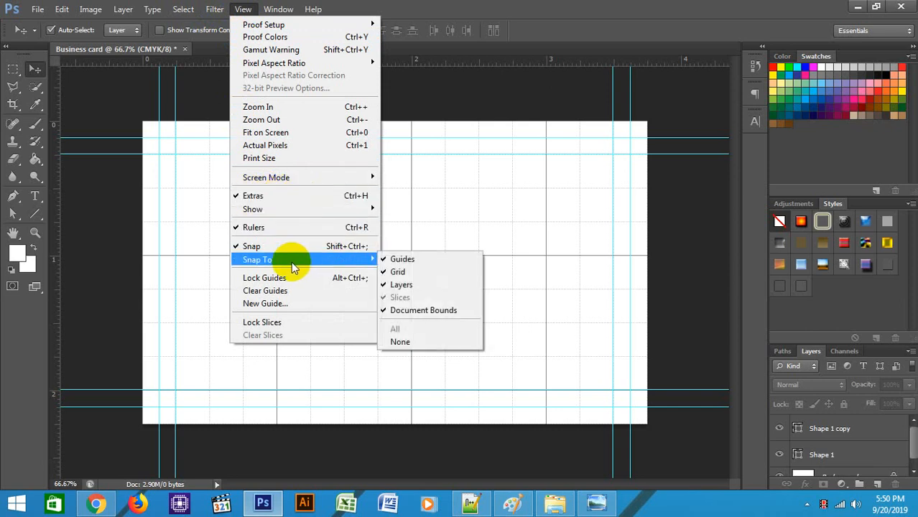
pyautogui.click(402, 271)
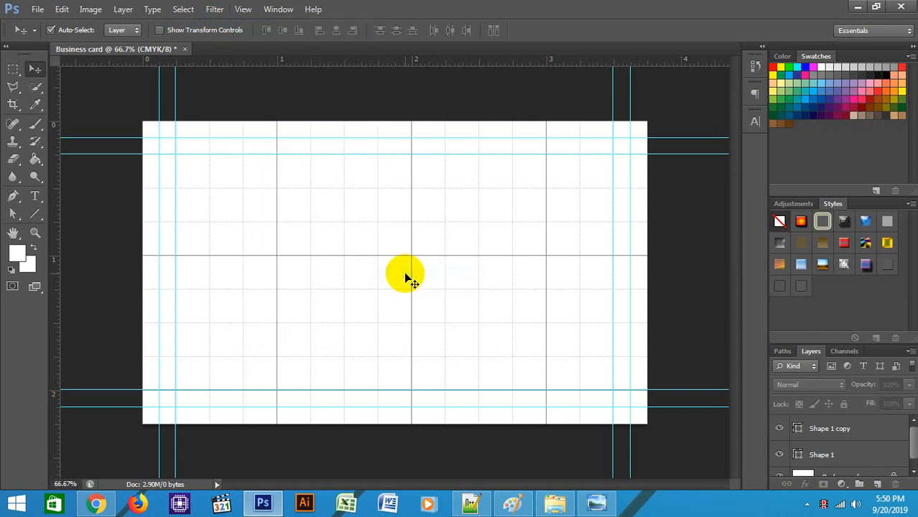
pyautogui.click(215, 13)
pyautogui.moveTo(242, 10)
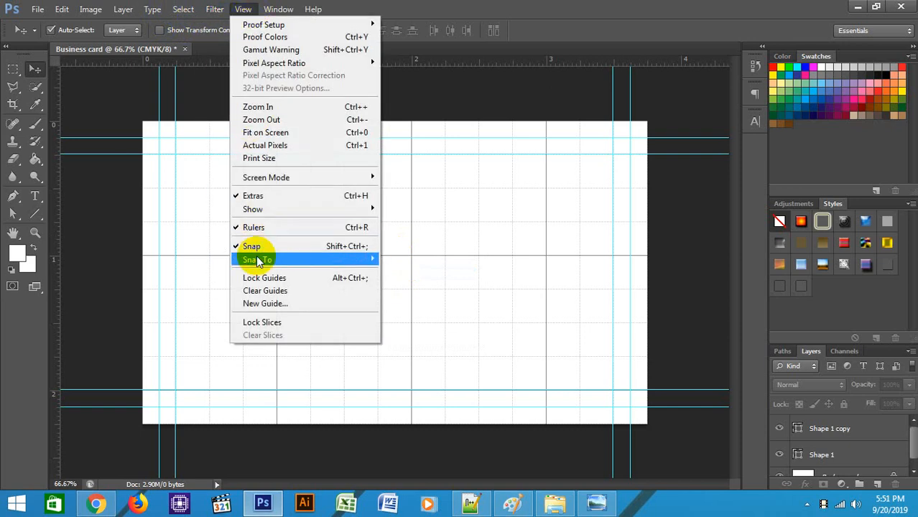
pyautogui.moveTo(257, 261)
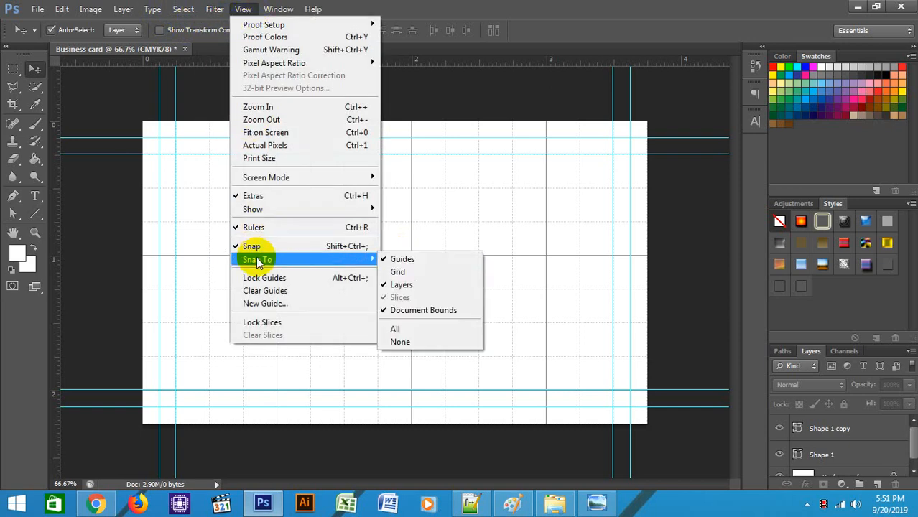
pyautogui.click(420, 260)
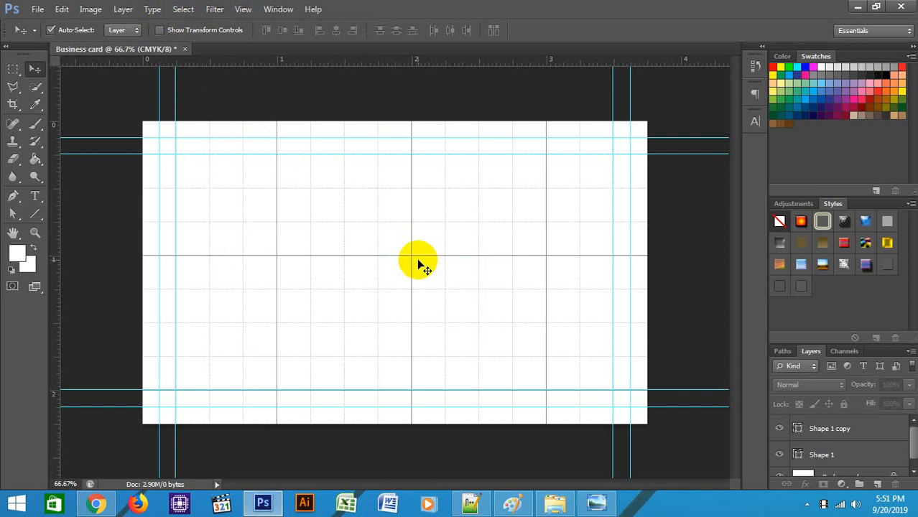
# - Turn snapping to the grid and to the guides back on, toggling the extras off and on after each change
pyautogui.click(243, 10)
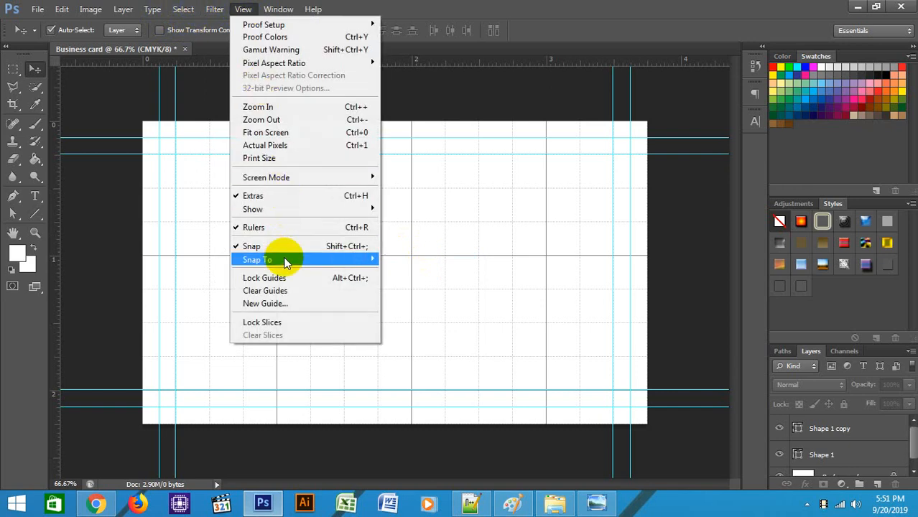
pyautogui.moveTo(286, 260)
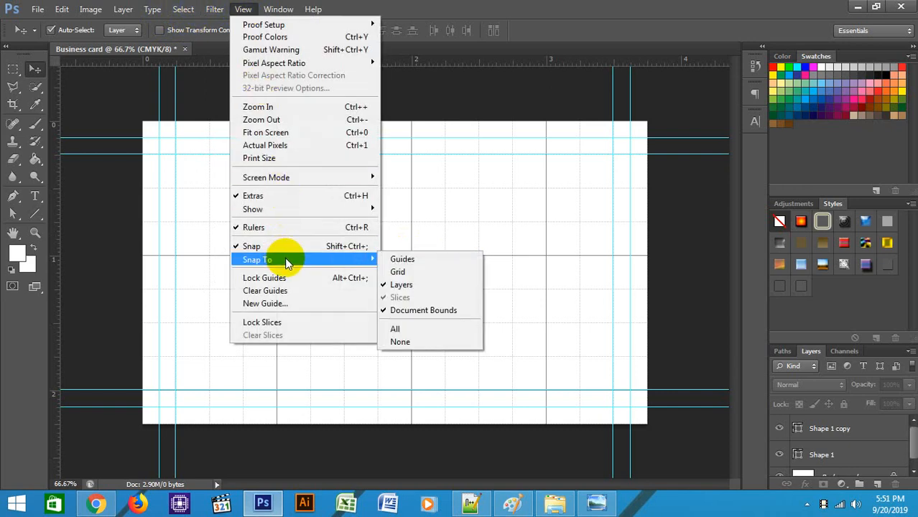
pyautogui.click(399, 272)
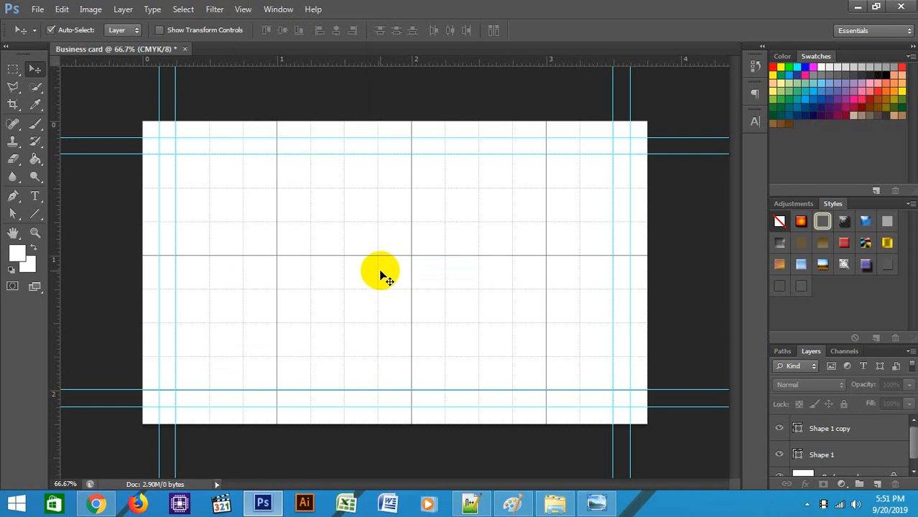
pyautogui.hotkey('ctrl', 'h')
pyautogui.hotkey('ctrl', 'h')
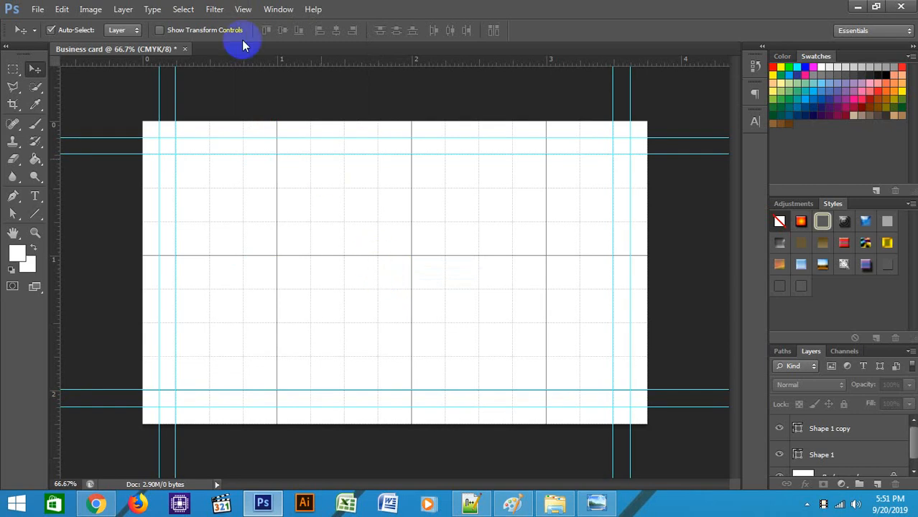
pyautogui.click(218, 12)
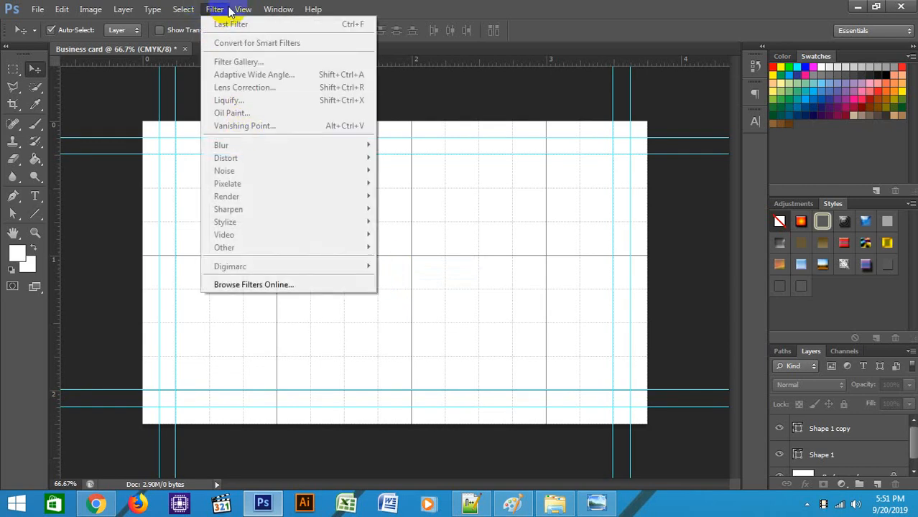
pyautogui.moveTo(244, 14)
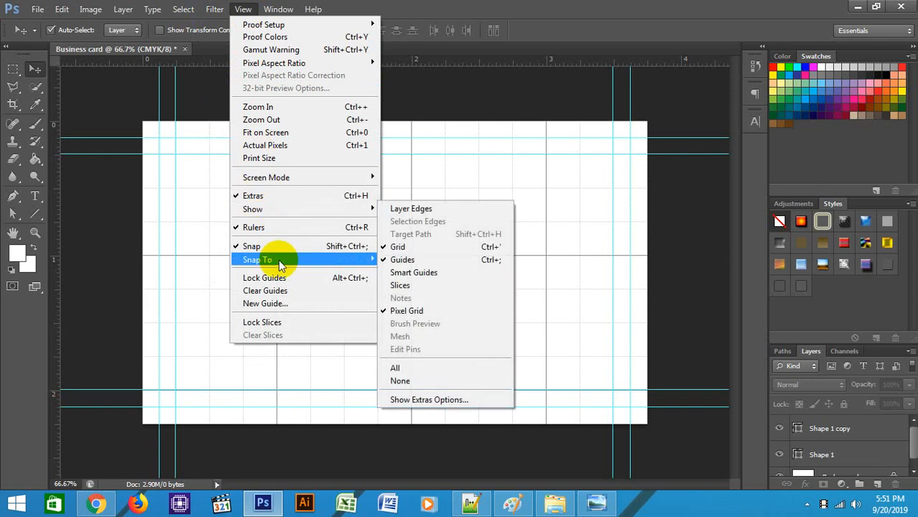
pyautogui.moveTo(278, 259)
pyautogui.click(388, 260)
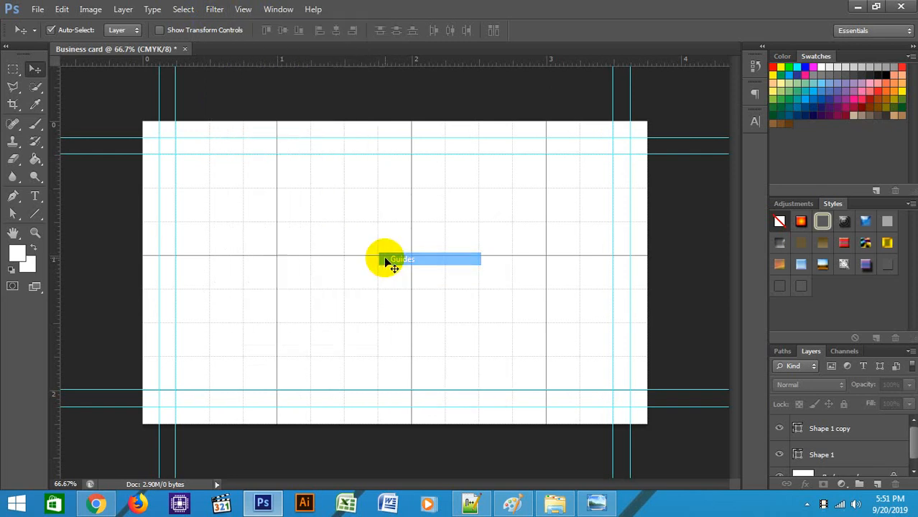
pyautogui.hotkey('ctrl', 'h')
pyautogui.hotkey('ctrl', 'h')
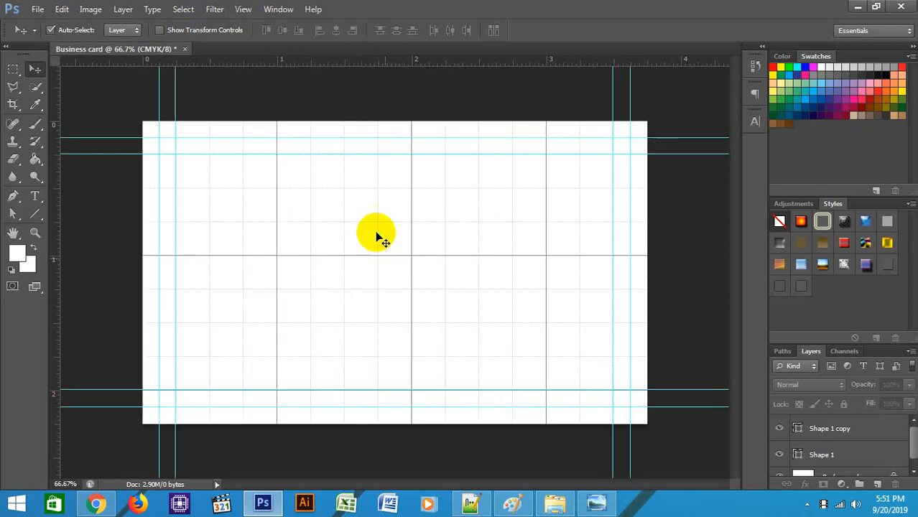
# - Turn off snapping to the grid and hide the grid on the card
pyautogui.click(243, 9)
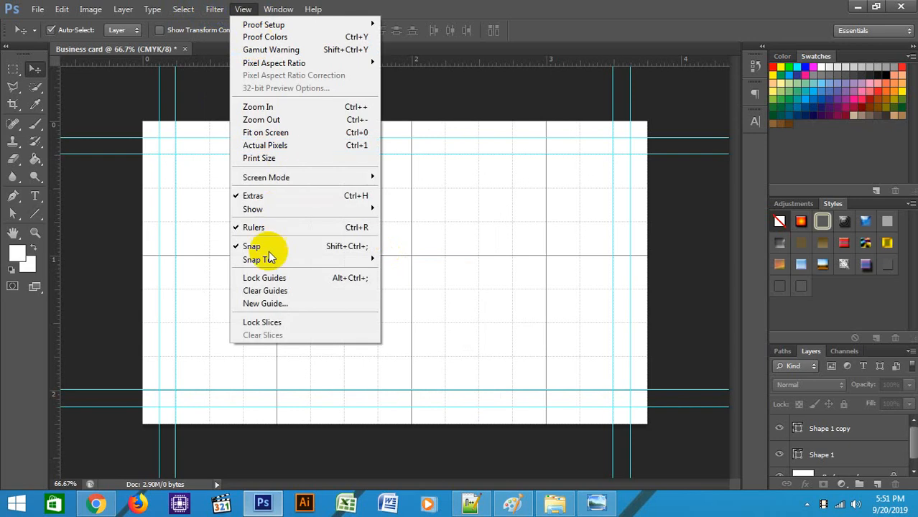
pyautogui.moveTo(268, 260)
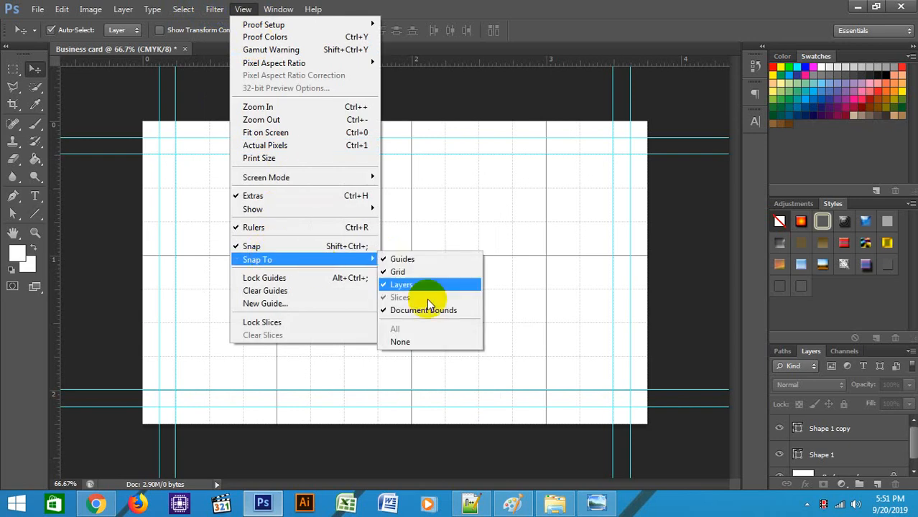
pyautogui.click(400, 273)
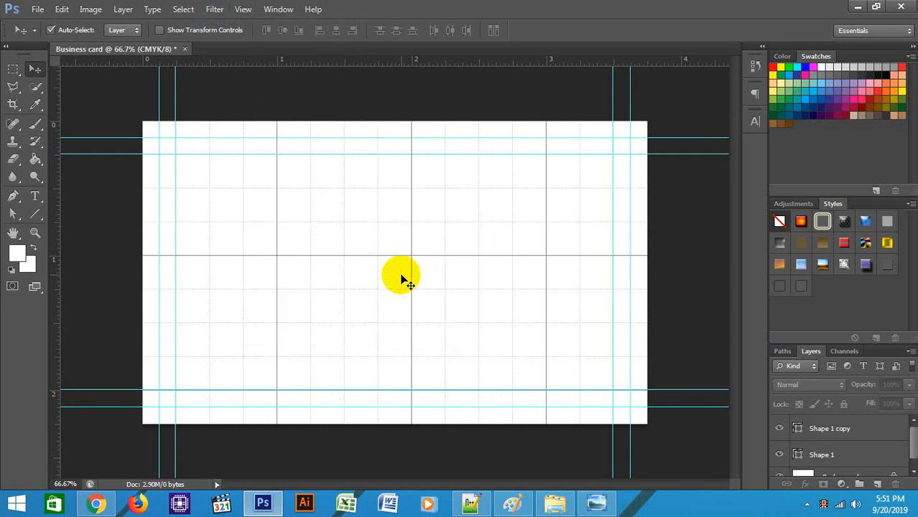
pyautogui.click(242, 11)
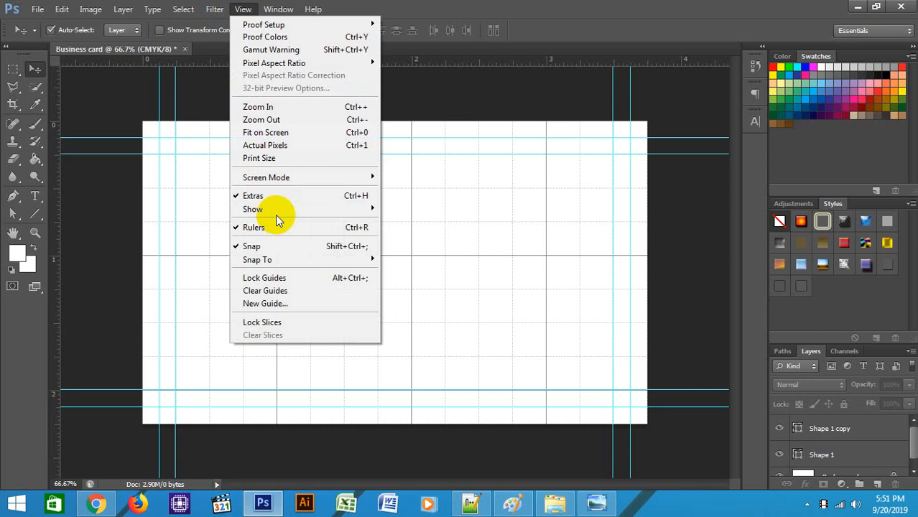
pyautogui.moveTo(275, 210)
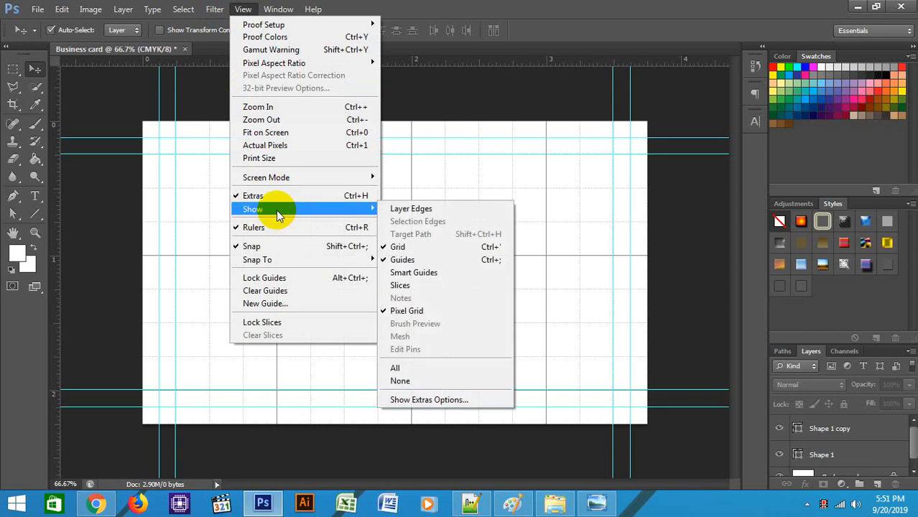
pyautogui.click(428, 246)
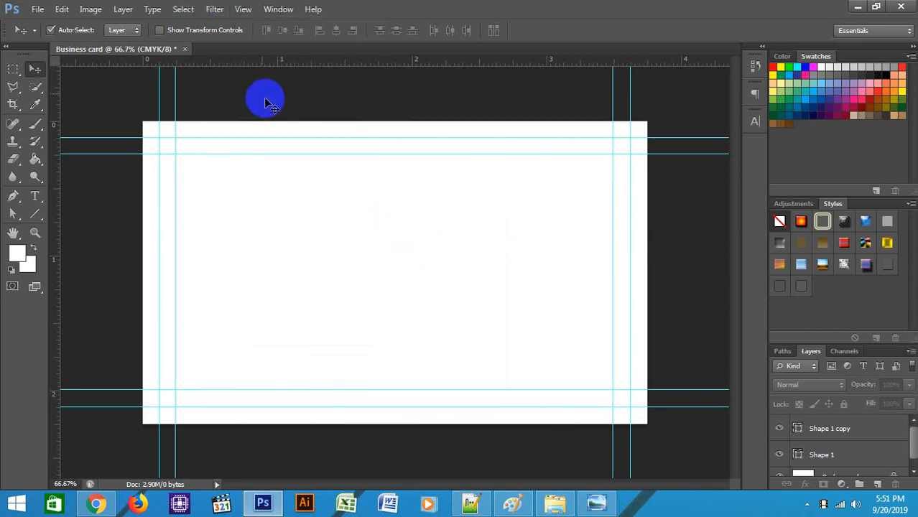
# - Hide the guides and examine the crop marks in the card's upper-left corner up close and on the whole card
pyautogui.hotkey('ctrl', ';')
pyautogui.hotkey('ctrl', ';')
pyautogui.hotkey('ctrl', ';')
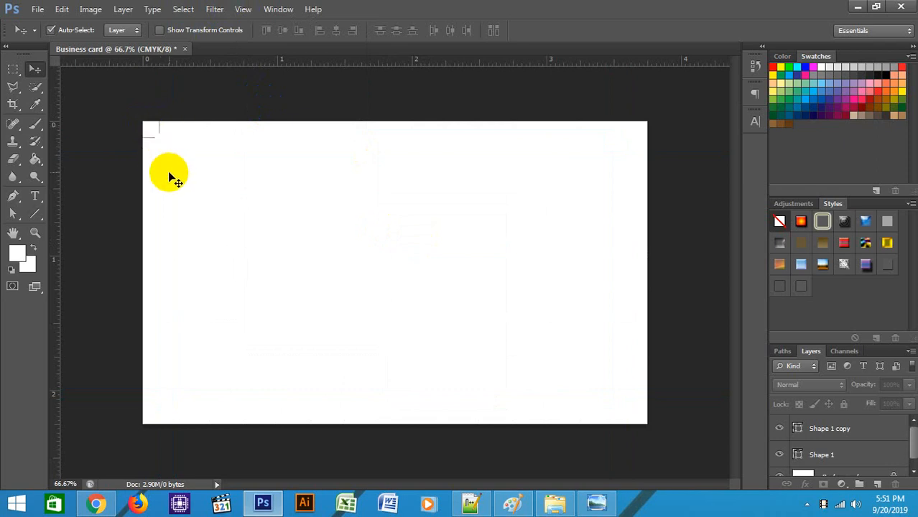
pyautogui.hotkey('ctrl', '+')
pyautogui.hotkey('ctrl', '+')
pyautogui.moveTo(181, 150); pyautogui.dragTo(574, 408)
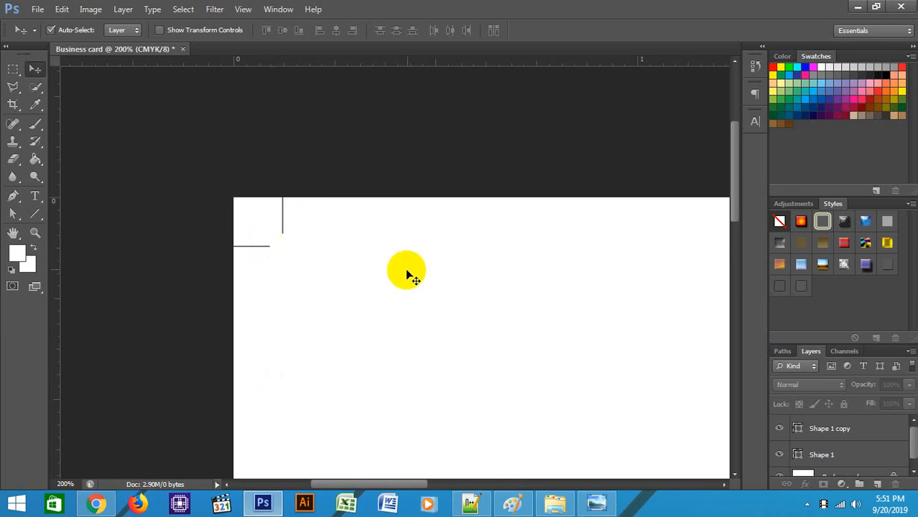
pyautogui.hotkey('ctrl', '-')
pyautogui.moveTo(354, 236); pyautogui.dragTo(257, 173)
pyautogui.hotkey('ctrl', '-')
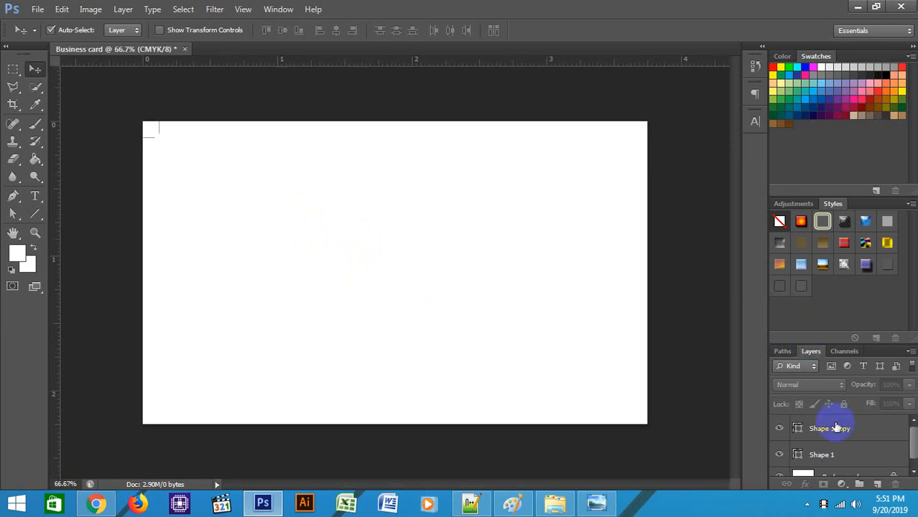
# - Duplicate both crop mark line layers with a 10 px offset to the right and enlarge the layer list to show all layers
pyautogui.click(825, 456)
pyautogui.keyDown('shift'); pyautogui.click(832, 428); pyautogui.keyUp('shift')
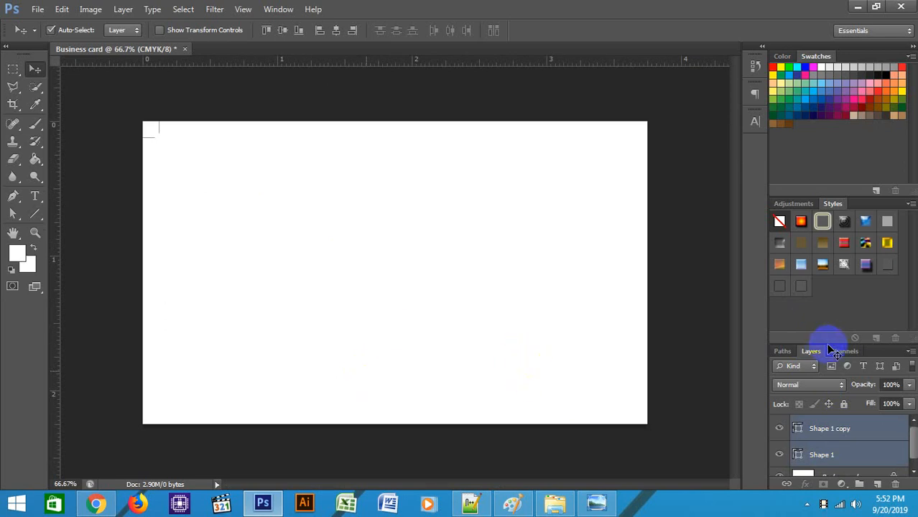
pyautogui.hotkey('alt', 'shift', 'Right')
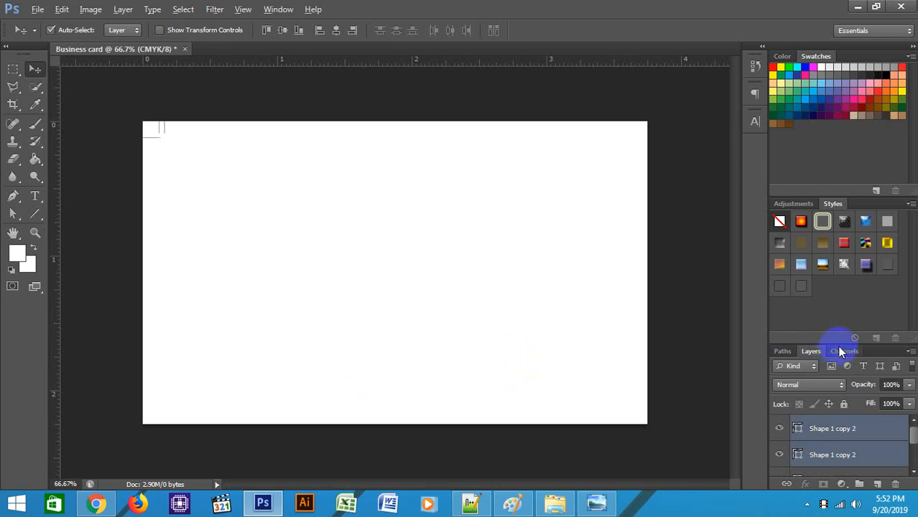
pyautogui.moveTo(838, 345); pyautogui.dragTo(840, 198)
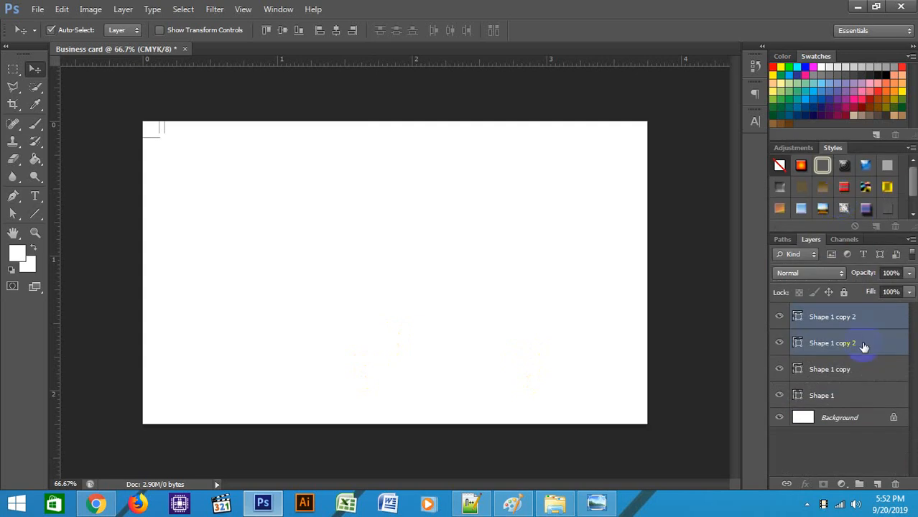
# - Move the copied pair of crop marks horizontally to the card's upper-right corner, with the guides showing again
pyautogui.hotkey('shift', 'Right')
pyautogui.hotkey('shift', 'Right')
pyautogui.hotkey('shift', 'Right')
pyautogui.hotkey('shift', 'Right')
pyautogui.hotkey('shift', 'Right')
pyautogui.hotkey('shift', 'Right')
pyautogui.hotkey('shift', 'Right')
pyautogui.hotkey('shift', 'Right')
pyautogui.hotkey('shift', 'Right')
pyautogui.hotkey('shift', 'Right')
pyautogui.hotkey('shift', 'Right')
pyautogui.hotkey('shift', 'Right')
pyautogui.hotkey('shift', 'Right')
pyautogui.hotkey('shift', 'Right')
pyautogui.hotkey('shift', 'Right')
pyautogui.hotkey('shift', 'Right')
pyautogui.hotkey('shift', 'Right')
pyautogui.hotkey('shift', 'Right')
pyautogui.hotkey('shift', 'Right')
pyautogui.hotkey('shift', 'Right')
pyautogui.hotkey('shift', 'Right')
pyautogui.hotkey('shift', 'Right')
pyautogui.hotkey('shift', 'Right')
pyautogui.hotkey('shift', 'Right')
pyautogui.hotkey('shift', 'Right')
pyautogui.hotkey('shift', 'Right')
pyautogui.hotkey('shift', 'Right')
pyautogui.hotkey('shift', 'Right')
pyautogui.hotkey('shift', 'Right')
pyautogui.hotkey('shift', 'Right')
pyautogui.hotkey('shift', 'Right')
pyautogui.hotkey('shift', 'Right')
pyautogui.hotkey('shift', 'Right')
pyautogui.hotkey('shift', 'Right')
pyautogui.hotkey('shift', 'Right')
pyautogui.hotkey('shift', 'Right')
pyautogui.hotkey('shift', 'Right')
pyautogui.hotkey('shift', 'Right')
pyautogui.hotkey('shift', 'Right')
pyautogui.hotkey('shift', 'Right')
pyautogui.hotkey('shift', 'Right')
pyautogui.hotkey('shift', 'Right')
pyautogui.hotkey('shift', 'Right')
pyautogui.hotkey('shift', 'Right')
pyautogui.hotkey('ctrl', '+')
pyautogui.moveTo(491, 97); pyautogui.dragTo(262, 317)
pyautogui.hotkey('ctrl', '+')
pyautogui.hotkey('ctrl', '+')
pyautogui.hotkey('ctrl', '+')
pyautogui.hotkey('ctrl', '+')
pyautogui.hotkey('ctrl', '+')
pyautogui.moveTo(502, 287); pyautogui.dragTo(518, 217)
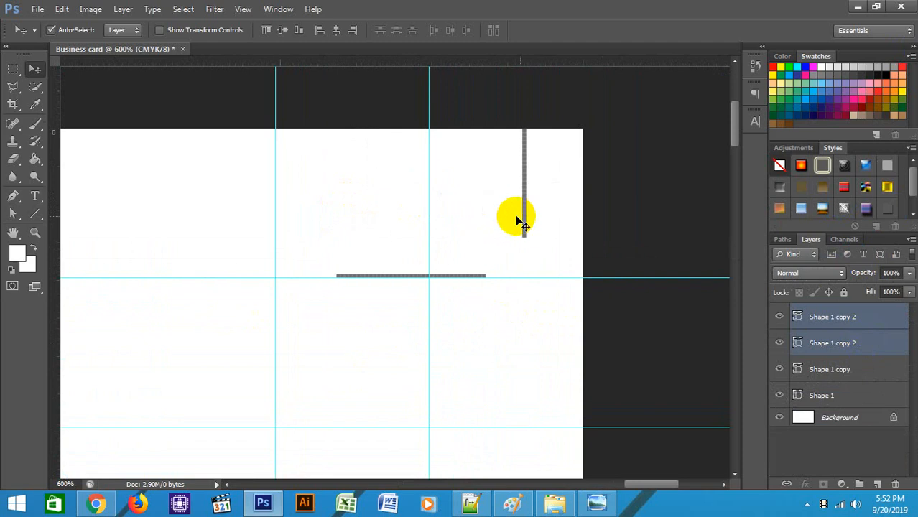
# - Rotate the copied crop marks 90 degrees and align them with the crossing of the outer guides in the card's upper-right corner
pyautogui.hotkey('ctrl', 't')
pyautogui.moveTo(548, 84); pyautogui.dragTo(596, 365)
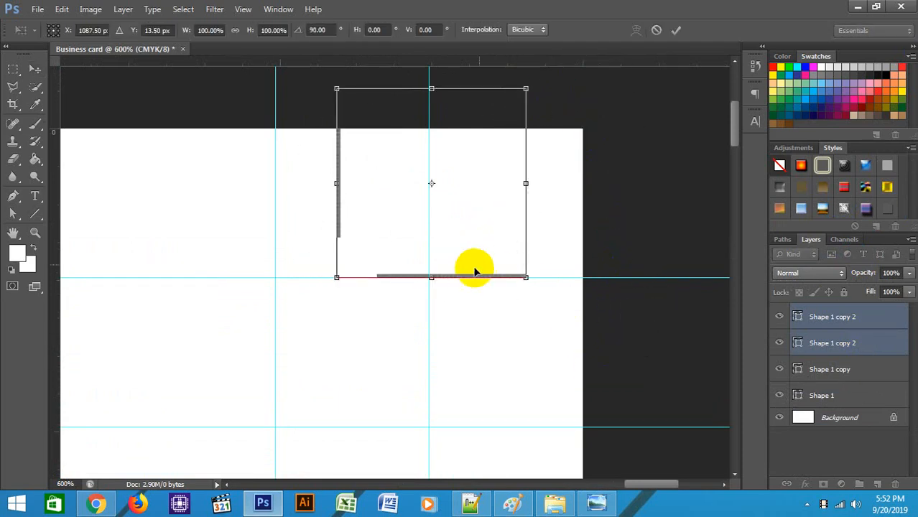
pyautogui.moveTo(468, 279); pyautogui.dragTo(553, 287)
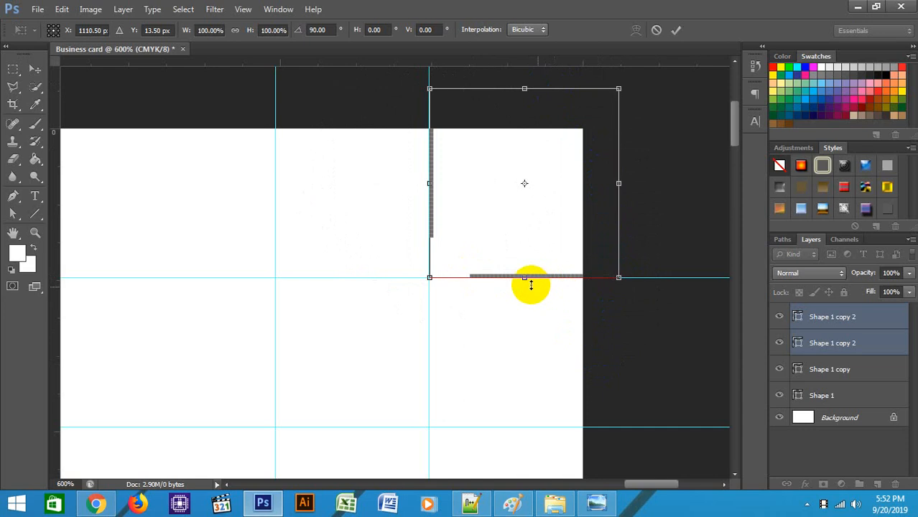
pyautogui.press('Return')
pyautogui.hotkey('ctrl', '-')
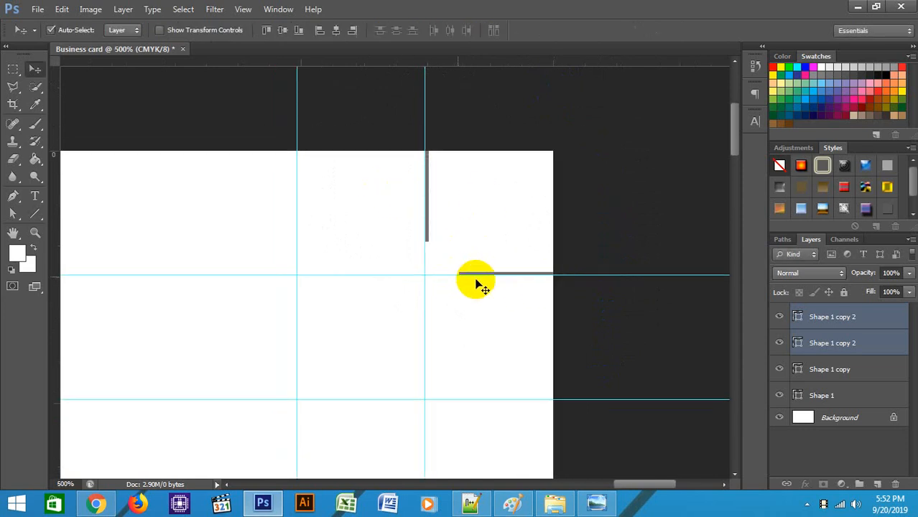
pyautogui.moveTo(429, 149); pyautogui.dragTo(431, 149)
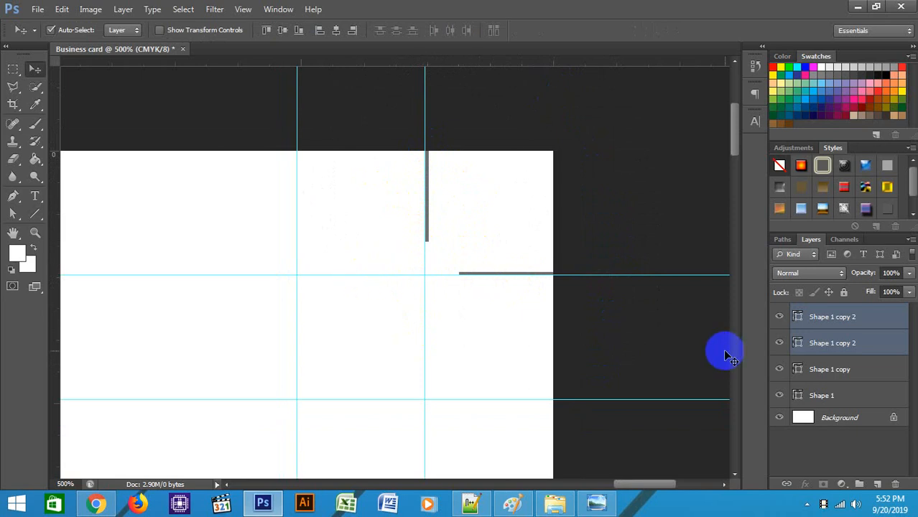
# - Select all four crop mark line layers of the card's two upper corners and duplicate them
pyautogui.hotkey('ctrl', '-')
pyautogui.hotkey('ctrl', '-')
pyautogui.hotkey('ctrl', '-')
pyautogui.hotkey('ctrl', '-')
pyautogui.hotkey('ctrl', '-')
pyautogui.hotkey('ctrl', '-')
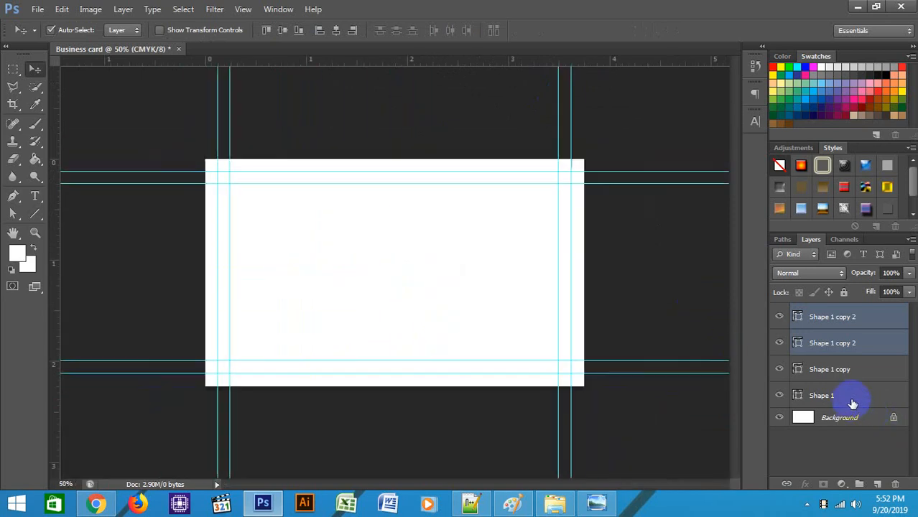
pyautogui.keyDown('shift'); pyautogui.click(851, 394); pyautogui.keyUp('shift')
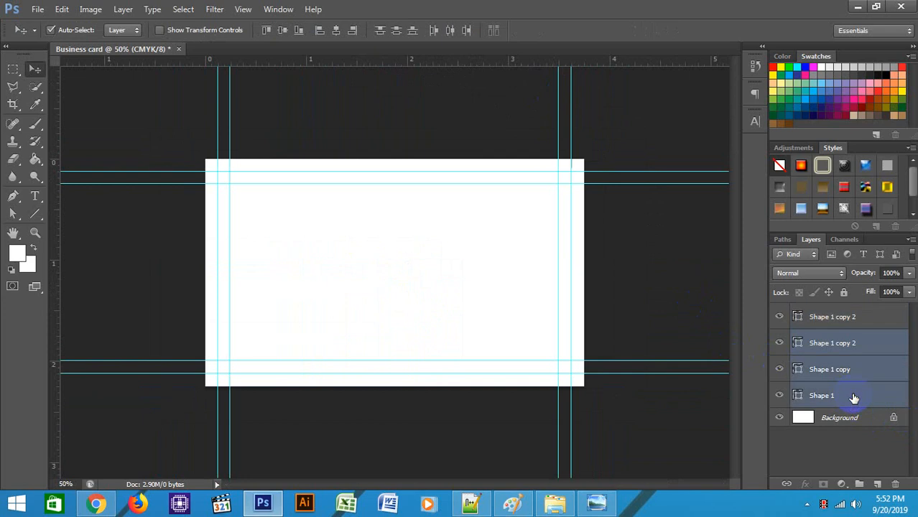
pyautogui.keyDown('shift'); pyautogui.click(842, 321); pyautogui.keyUp('shift')
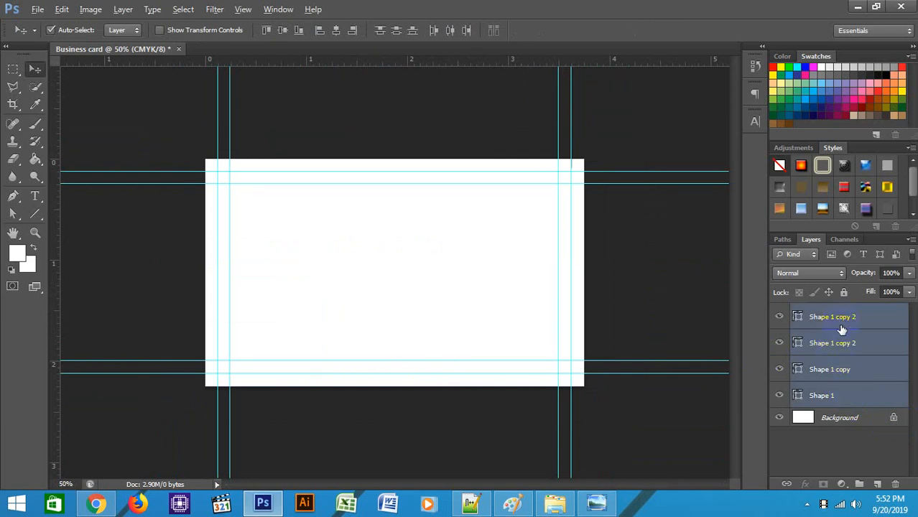
pyautogui.hotkey('ctrl', 'j')
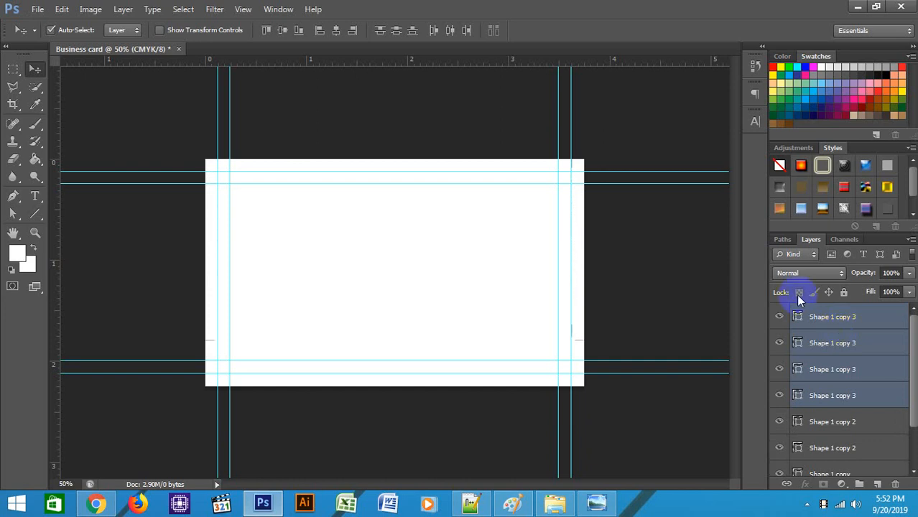
# - Rotate the four copied crop mark lines 180 degrees and move them down to a vertical position of 645.5 px
pyautogui.hotkey('ctrl', 't')
pyautogui.moveTo(189, 302); pyautogui.dragTo(599, 362)
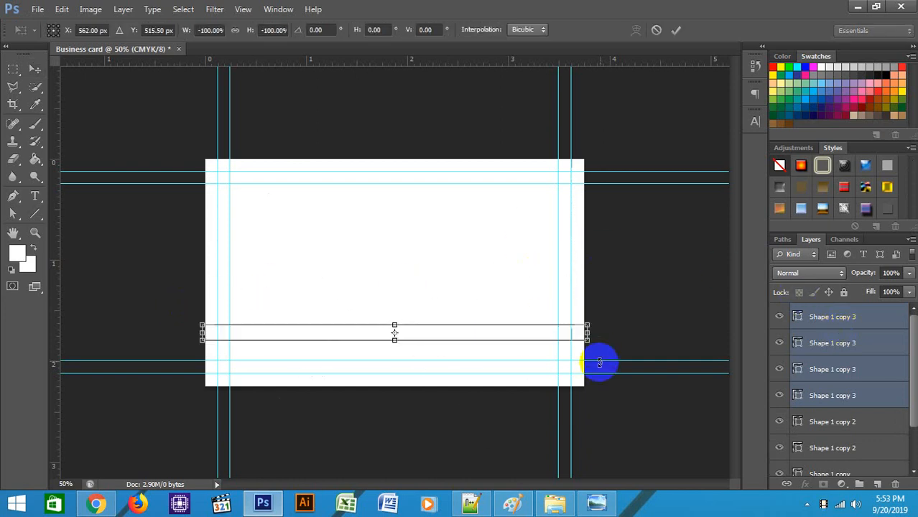
pyautogui.hotkey('shift', 'Down')
pyautogui.hotkey('shift', 'Down')
pyautogui.hotkey('shift', 'Down')
pyautogui.hotkey('shift', 'Down')
pyautogui.hotkey('shift', 'Down')
pyautogui.hotkey('shift', 'Down')
pyautogui.hotkey('shift', 'Down')
pyautogui.hotkey('shift', 'Down')
pyautogui.hotkey('shift', 'Down')
pyautogui.hotkey('shift', 'Down')
pyautogui.hotkey('shift', 'Down')
pyautogui.hotkey('shift', 'Down')
pyautogui.hotkey('shift', 'Down')
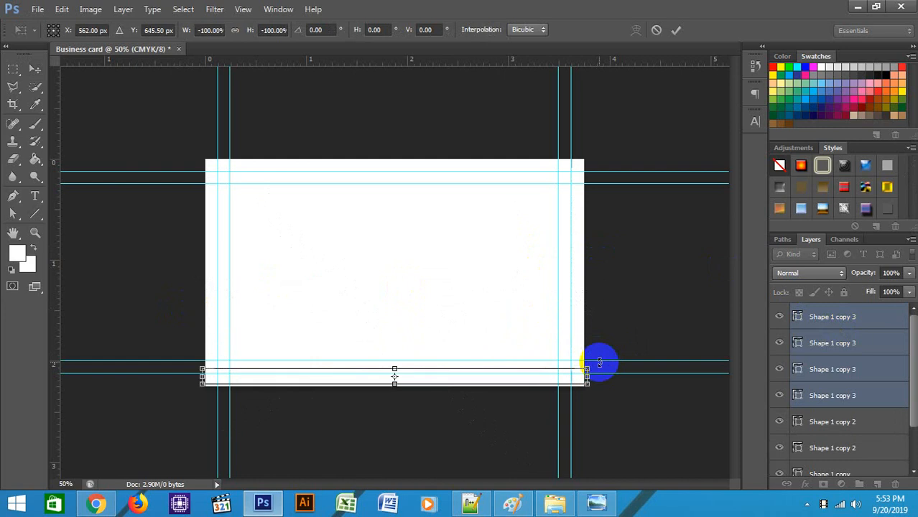
# - Align the copied crop marks with the lower outer guide at a vertical position of 660.5 px and apply the transform
pyautogui.hotkey('ctrl', '+')
pyautogui.hotkey('ctrl', '+')
pyautogui.moveTo(624, 347); pyautogui.dragTo(294, 141)
pyautogui.hotkey('ctrl', '+')
pyautogui.hotkey('ctrl', '+')
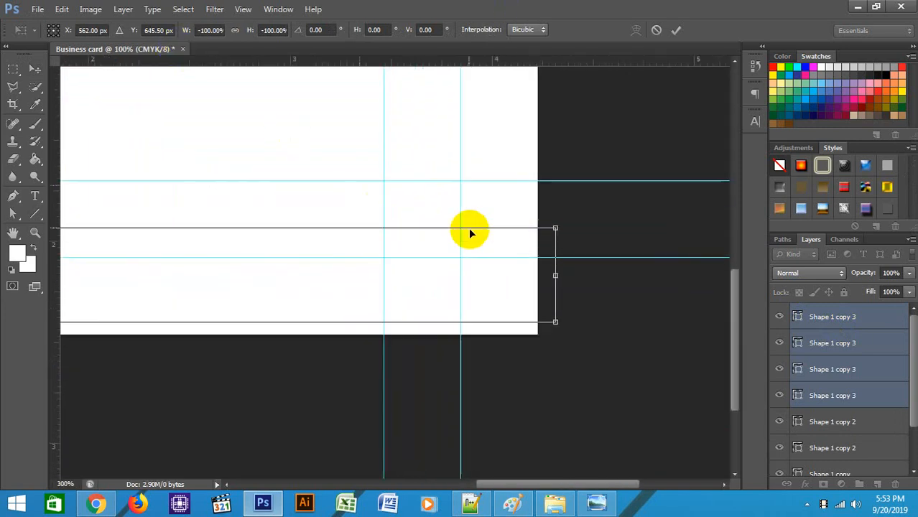
pyautogui.hotkey('ctrl', '+')
pyautogui.moveTo(459, 217); pyautogui.dragTo(310, 143)
pyautogui.hotkey('ctrl', '+')
pyautogui.hotkey('shift', 'Down')
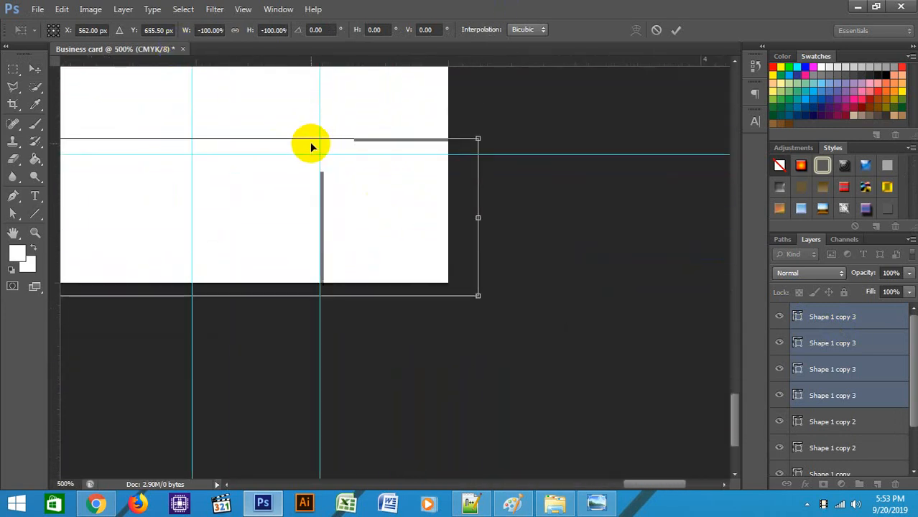
pyautogui.press('Down')
pyautogui.press('Down')
pyautogui.press('Down')
pyautogui.press('Down')
pyautogui.press('Down')
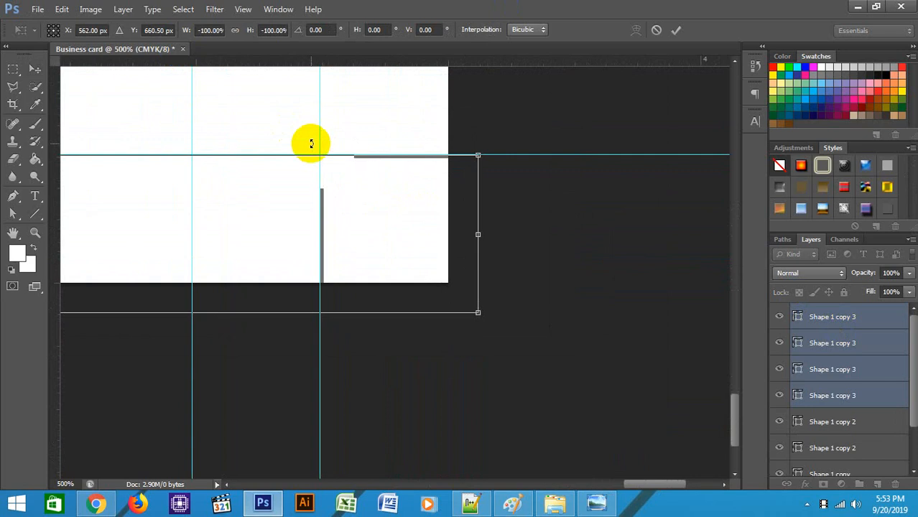
pyautogui.press('Return')
# - Deselect the crop mark layers and hide the guides so only the card and its corner marks show
pyautogui.hotkey('ctrl', '-')
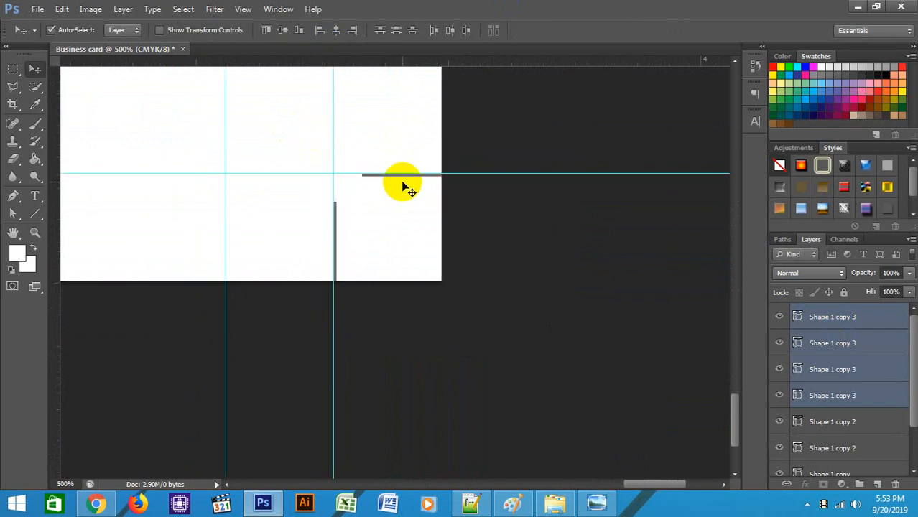
pyautogui.hotkey('ctrl', '-')
pyautogui.hotkey('ctrl', '-')
pyautogui.hotkey('ctrl', '-')
pyautogui.hotkey('ctrl', '-')
pyautogui.hotkey('ctrl', '-')
pyautogui.hotkey('ctrl', '-')
pyautogui.hotkey('ctrl', '-')
pyautogui.click(572, 258)
pyautogui.hotkey('ctrl', ';')
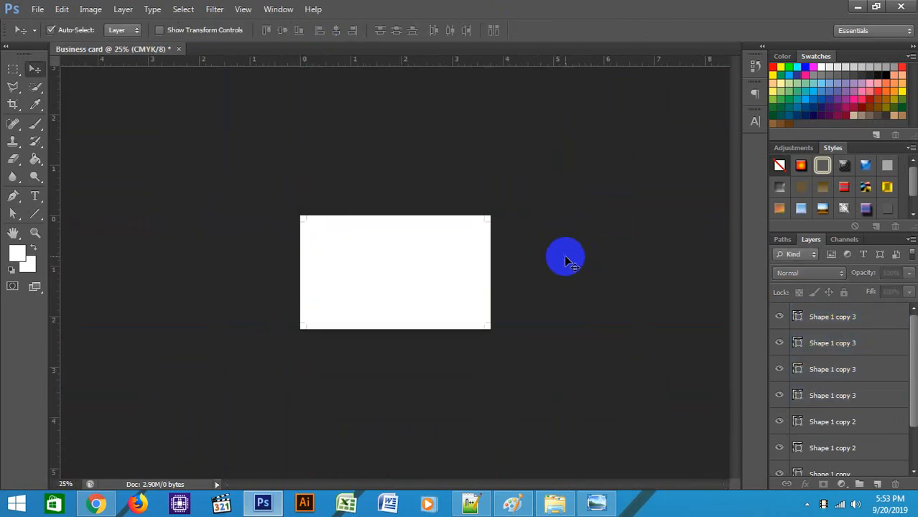
pyautogui.hotkey('ctrl', '+')
pyautogui.hotkey('ctrl', '+')
pyautogui.hotkey('ctrl', '+')
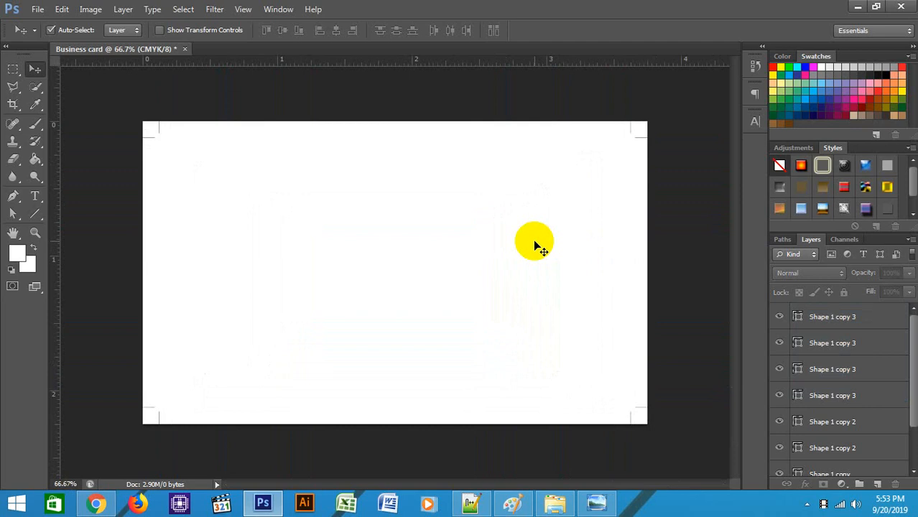
pyautogui.click(616, 433)
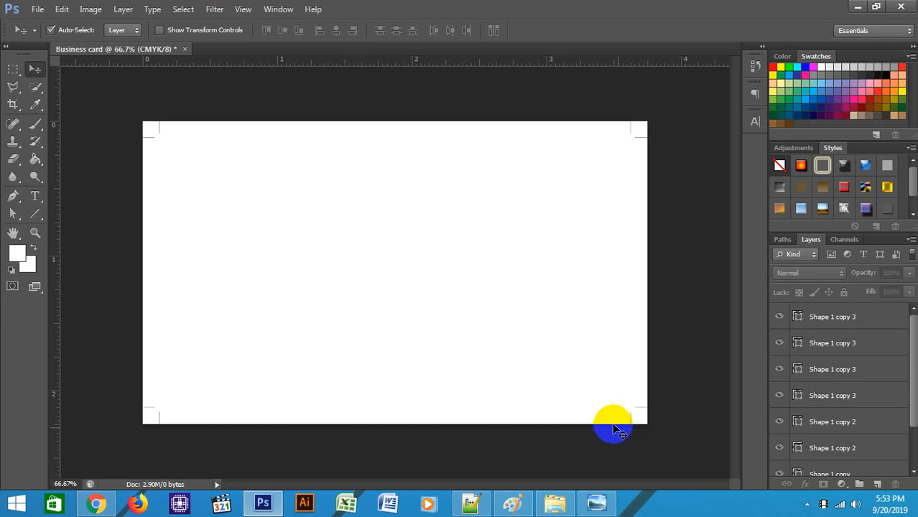
# - Switch to Chrome, look over the featured templates on the GraphicRiver home page, and return to Photoshop
pyautogui.click(96, 503)
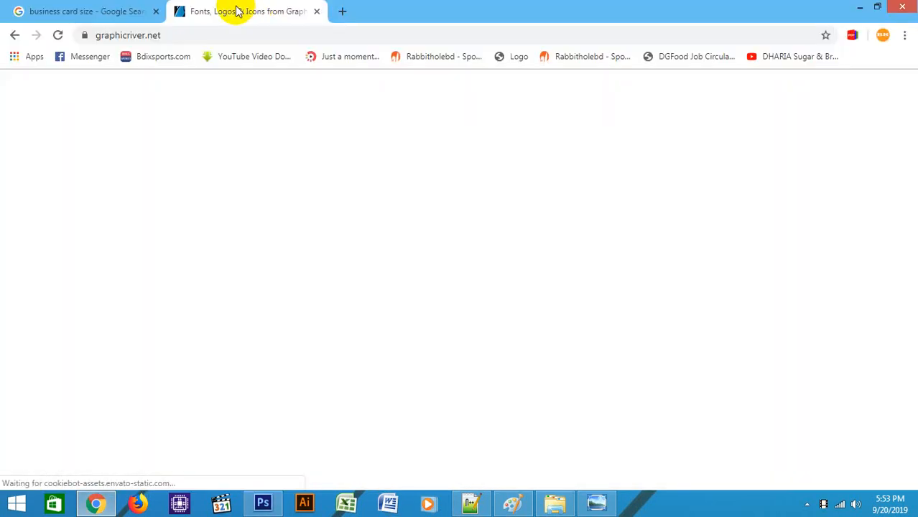
pyautogui.scroll(-3, 323, 348)
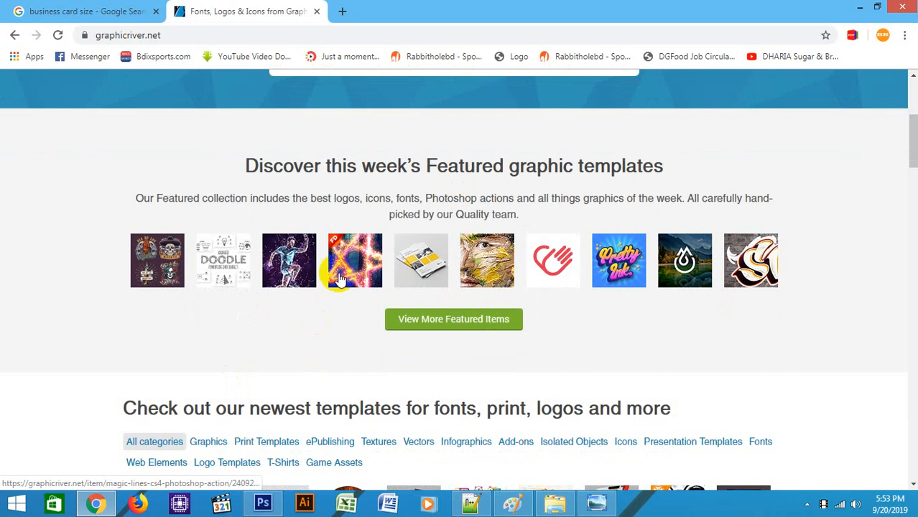
pyautogui.click(860, 9)
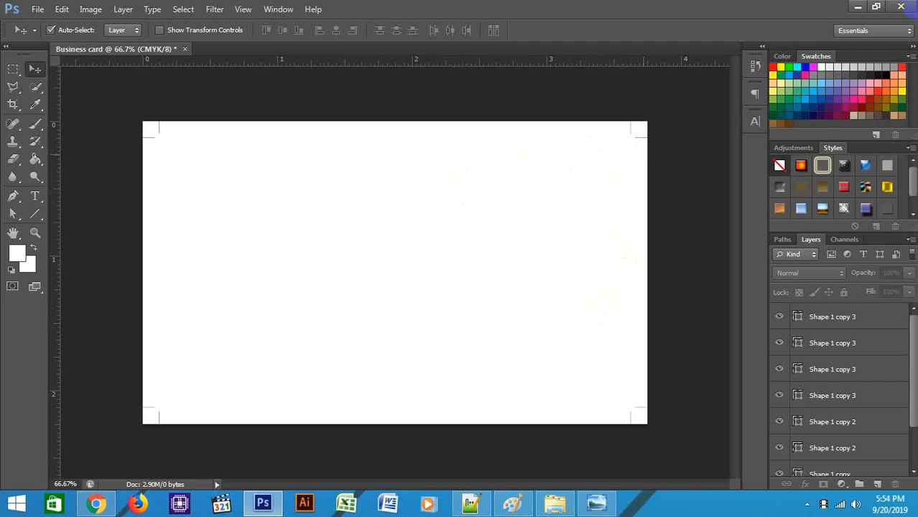
pyautogui.click(29, 10)
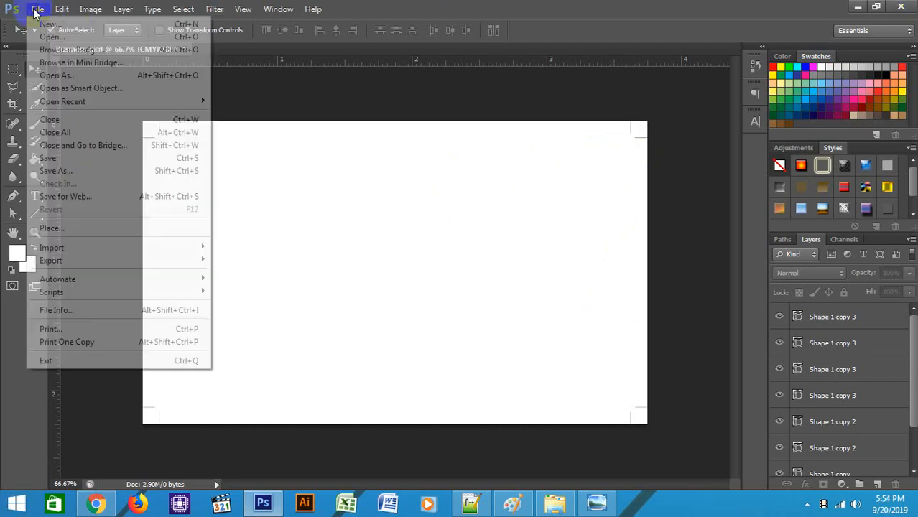
pyautogui.click(338, 6)
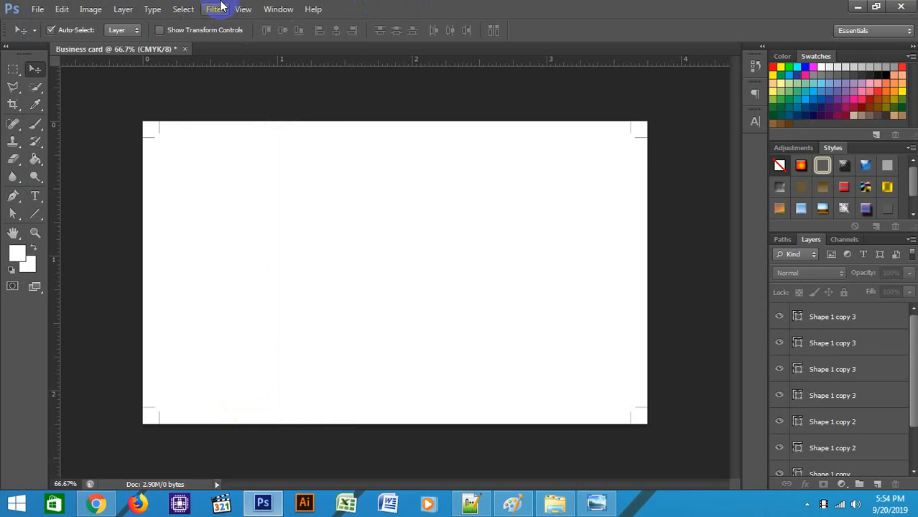
pyautogui.click(37, 9)
pyautogui.click(101, 172)
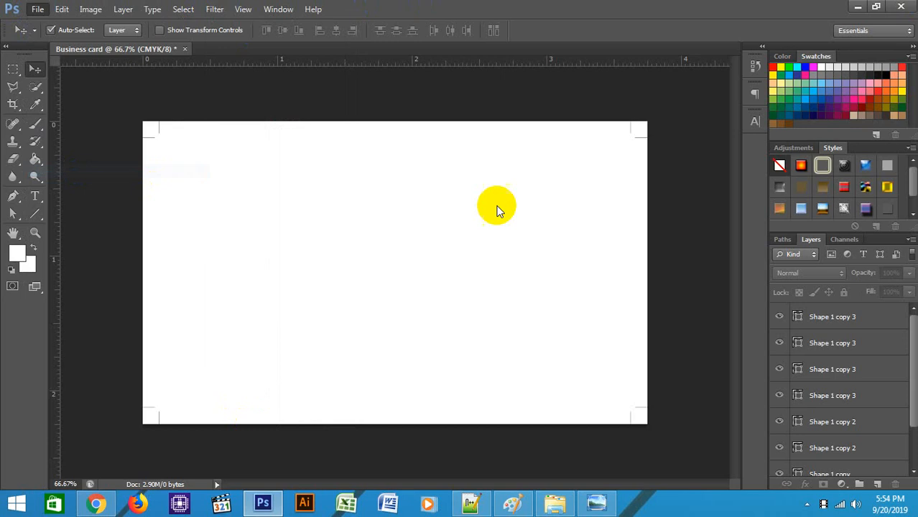
pyautogui.click(494, 286)
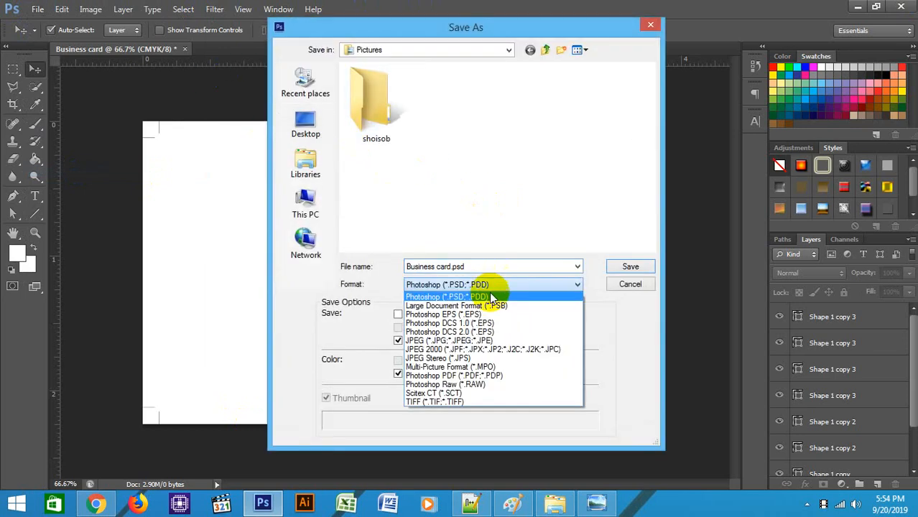
pyautogui.click(474, 341)
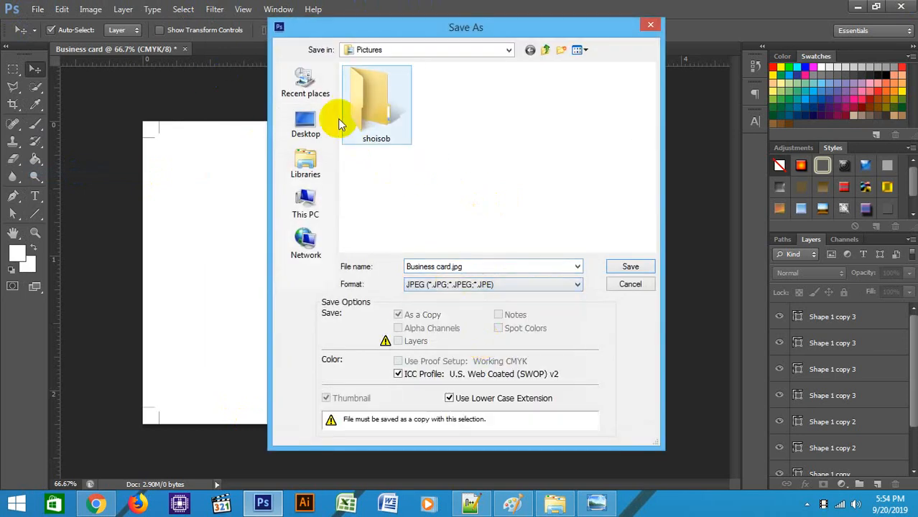
pyautogui.click(630, 285)
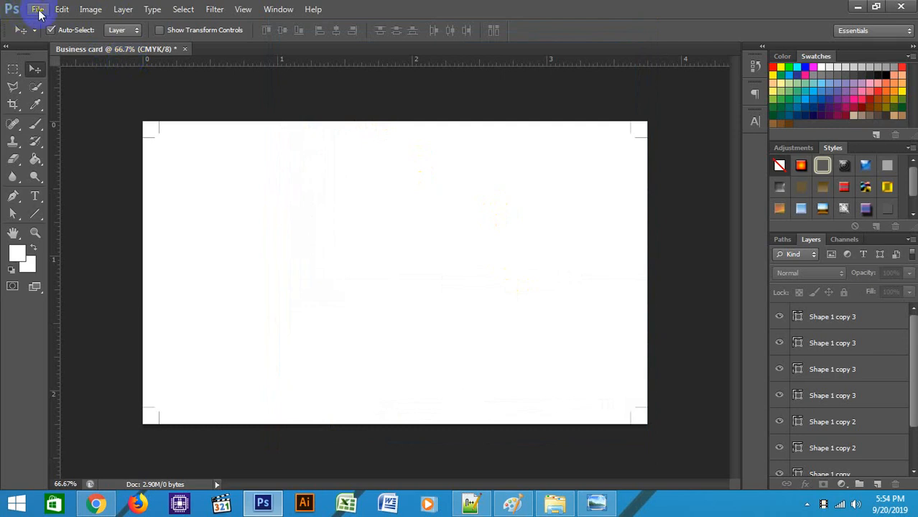
# - Export the card for web as a maximum-quality JPEG named Business-card.jpg on the desktop
pyautogui.click(38, 10)
pyautogui.click(66, 197)
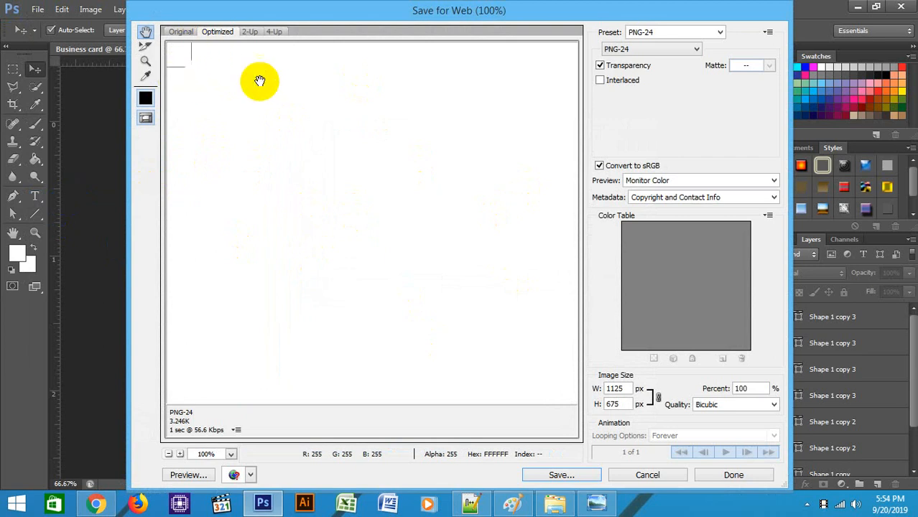
pyautogui.click(651, 47)
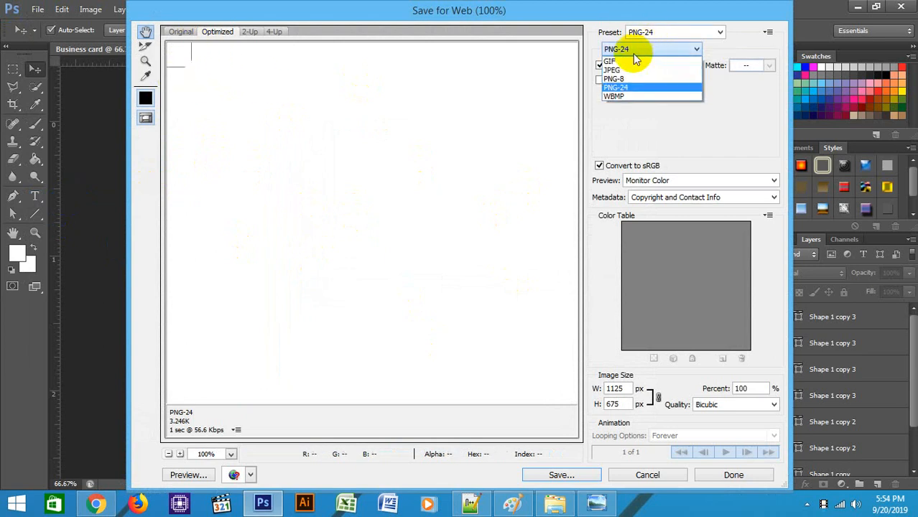
pyautogui.click(619, 63)
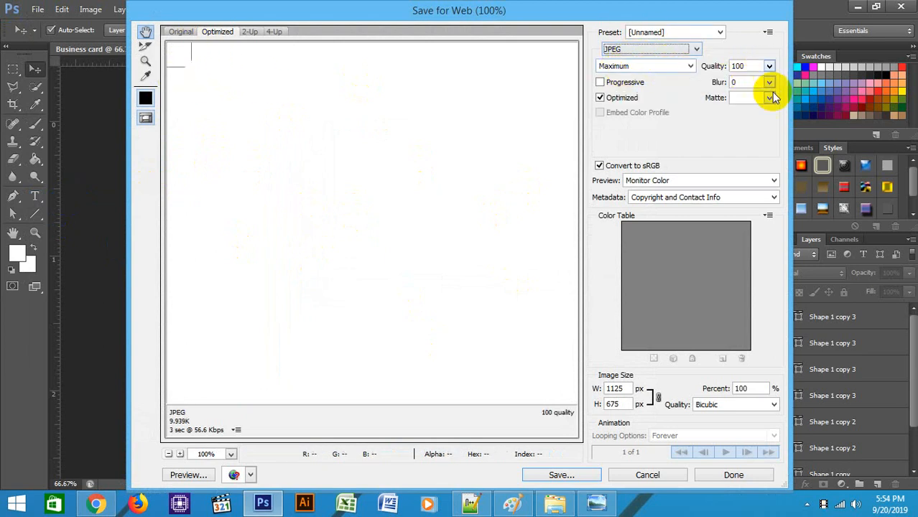
pyautogui.click(566, 472)
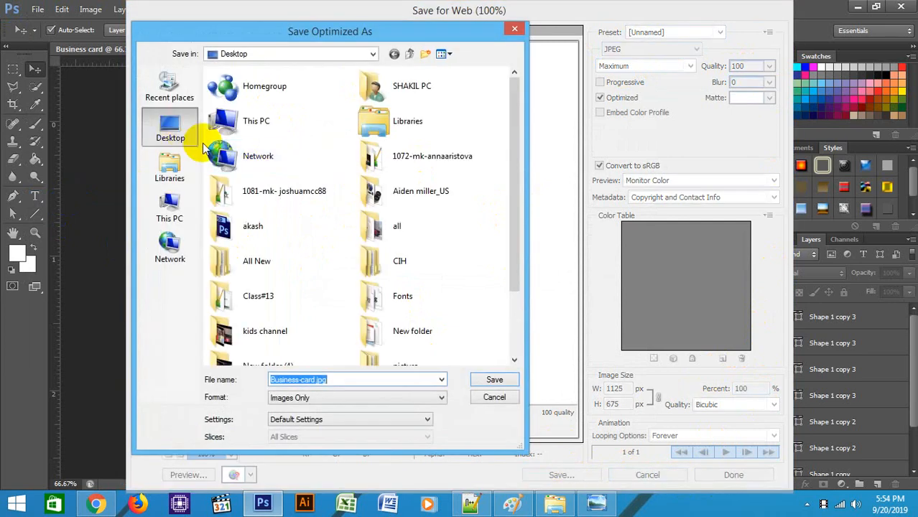
pyautogui.click(489, 378)
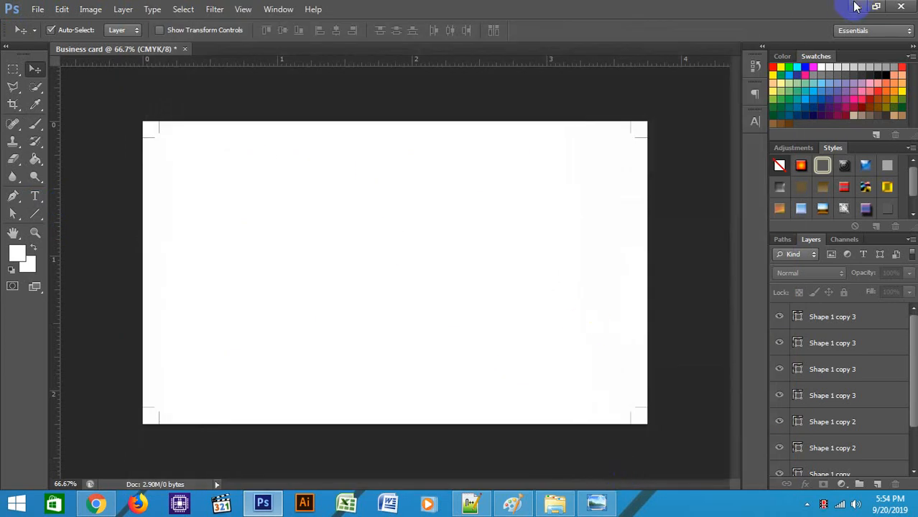
# - Minimize Photoshop and Notepad++, close the Paint diagram without saving, and close the img.png preview
pyautogui.click(857, 7)
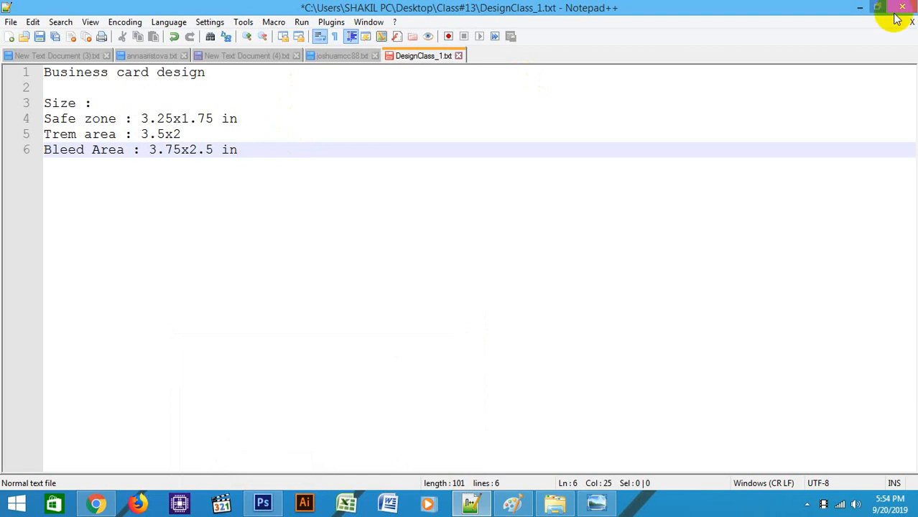
pyautogui.click(860, 7)
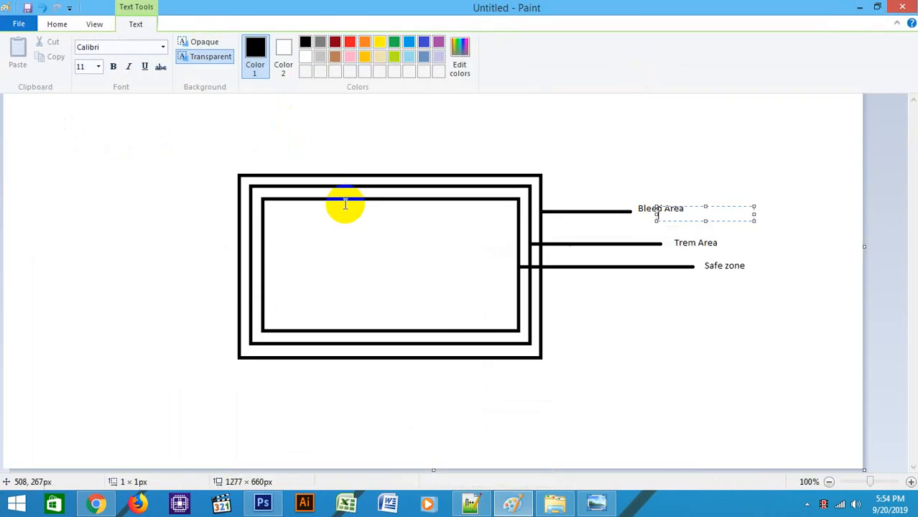
pyautogui.click(902, 7)
pyautogui.click(492, 257)
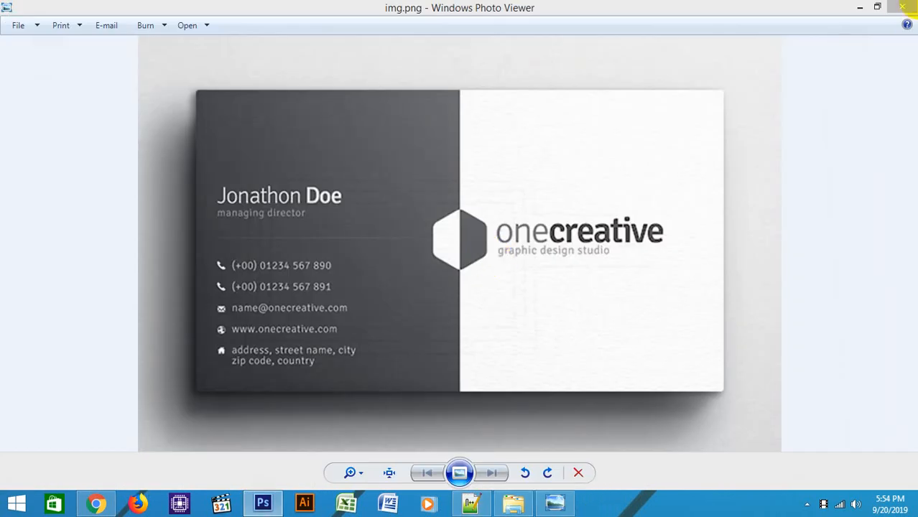
pyautogui.click(902, 7)
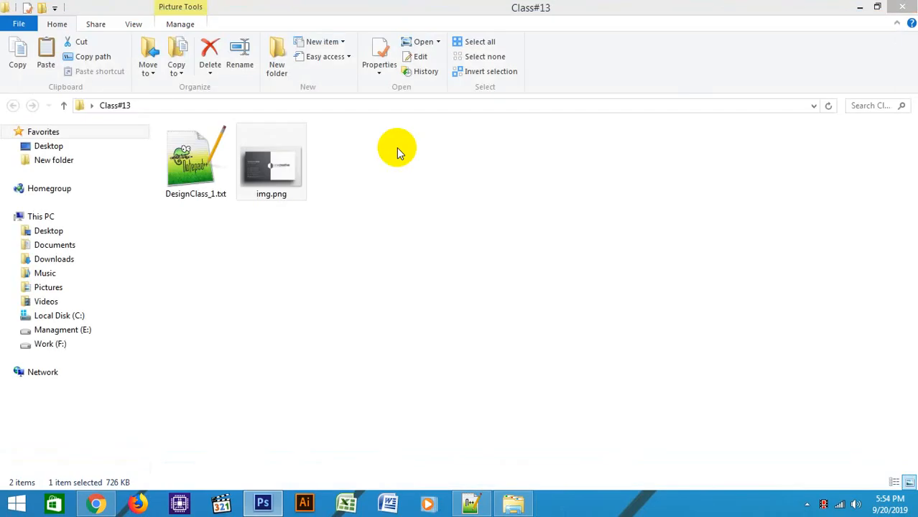
# - Shrink the Class#13 folder window, refresh the desktop, and move Business-card.jpg from the desktop into that folder
pyautogui.click(877, 7)
pyautogui.rightClick(165, 185)
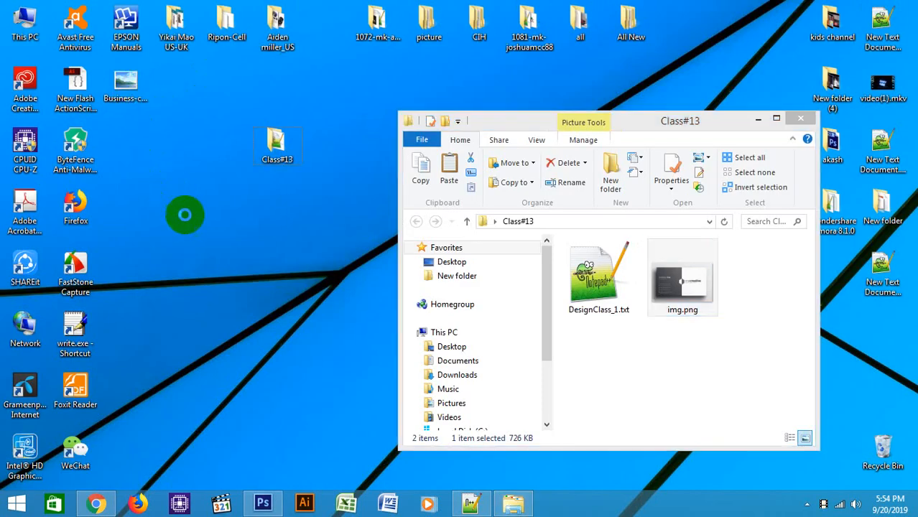
pyautogui.click(195, 219)
pyautogui.moveTo(126, 85); pyautogui.dragTo(595, 365)
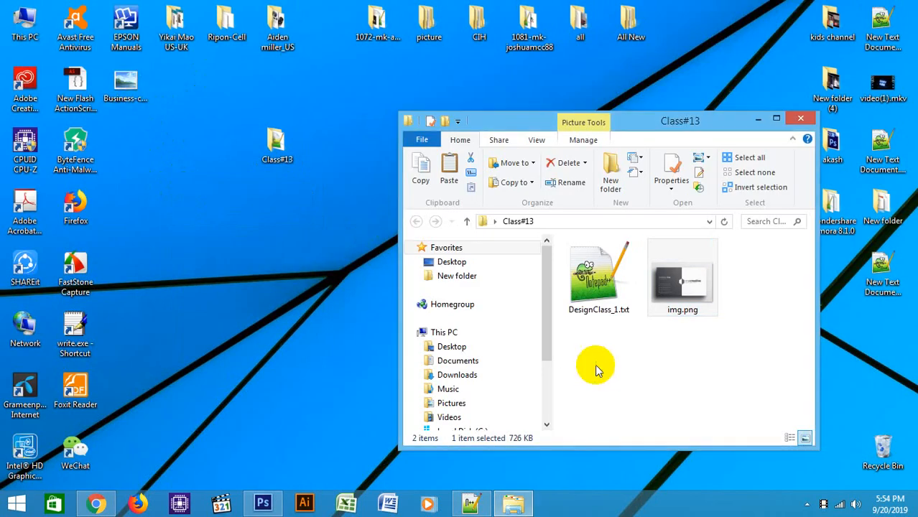
# - Try to open Business-card.jpg from the Class#13 folder in Windows Photo Viewer and in Photoshop
pyautogui.doubleClick(755, 288)
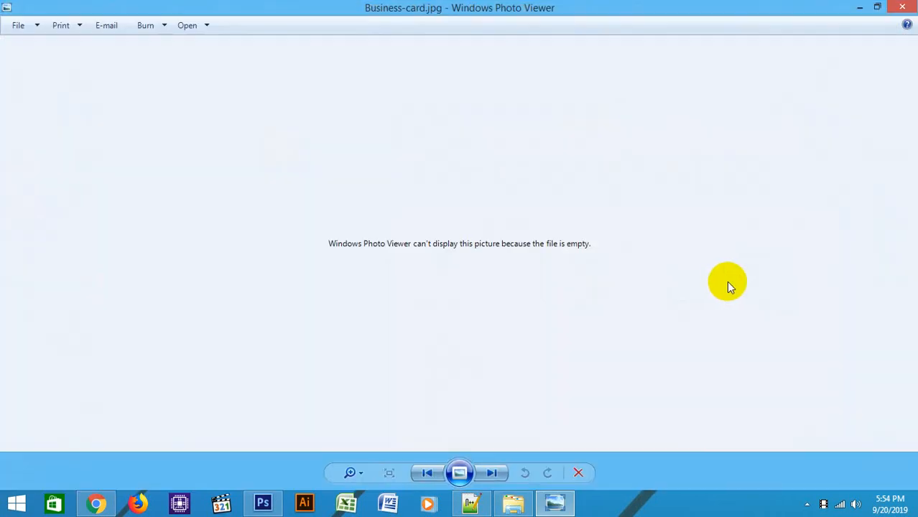
pyautogui.click(903, 6)
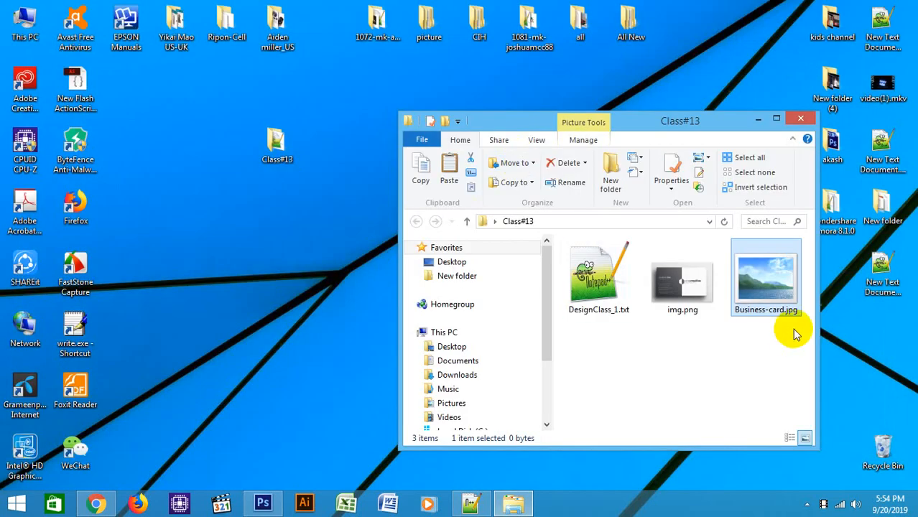
pyautogui.moveTo(763, 299); pyautogui.dragTo(48, 56)
pyautogui.click(479, 214)
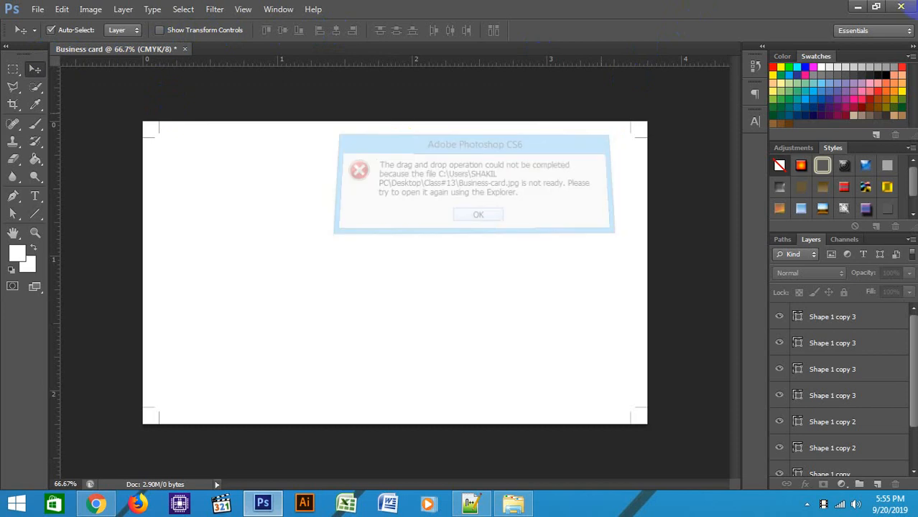
# - Delete Business-card.jpg from the Class#13 folder and switch back to Photoshop
pyautogui.click(861, 5)
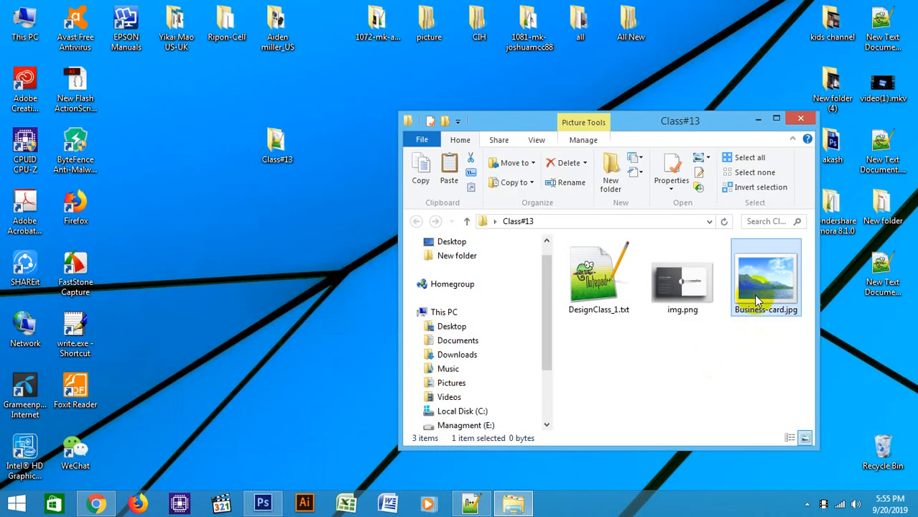
pyautogui.press('Delete')
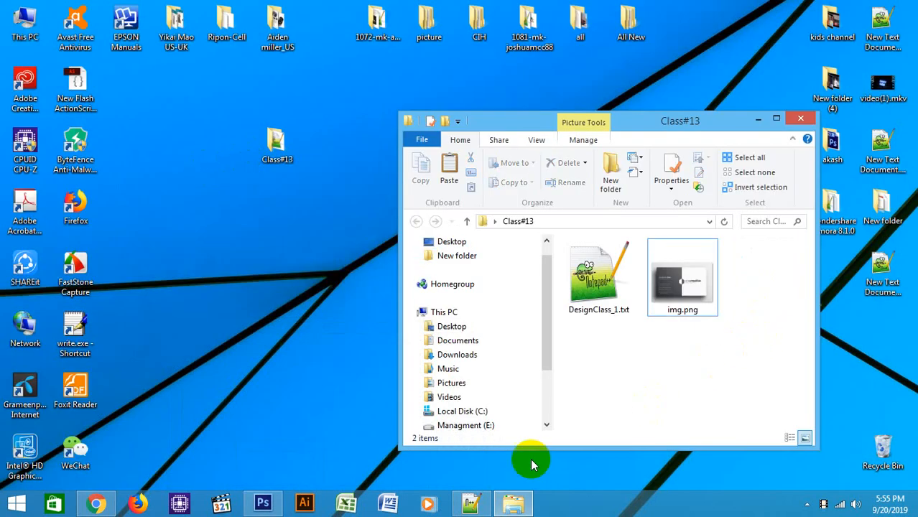
pyautogui.click(263, 505)
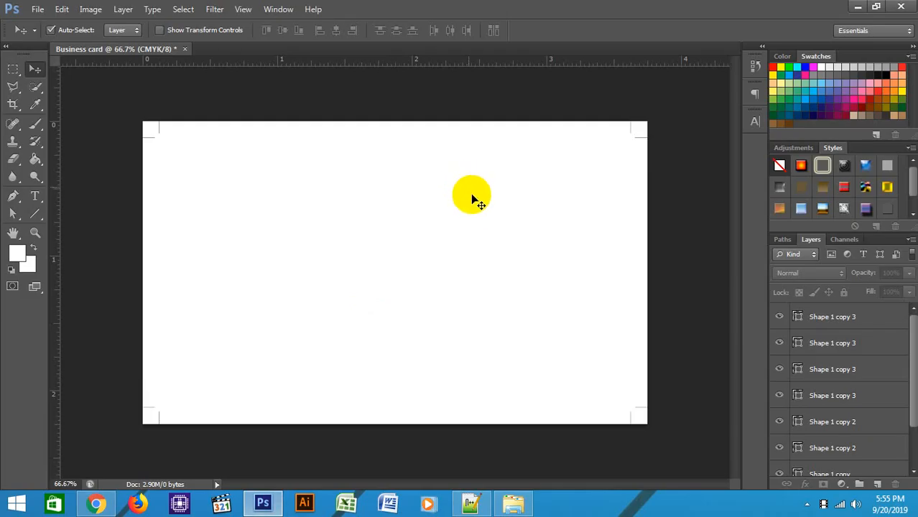
# - Export the card for the web as a maximum-quality JPEG named Business-cardd.jpg on the Desktop
pyautogui.hotkey('ctrl', 'alt', 'shift', 's')
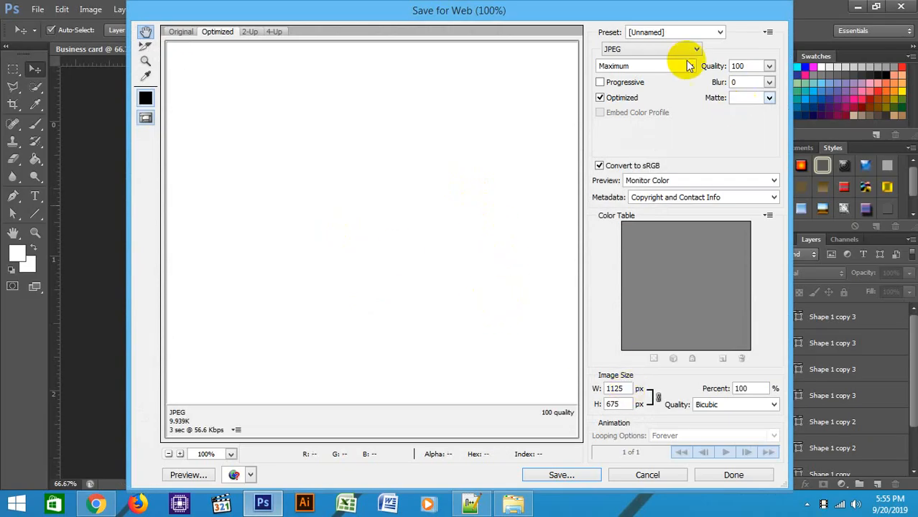
pyautogui.click(575, 474)
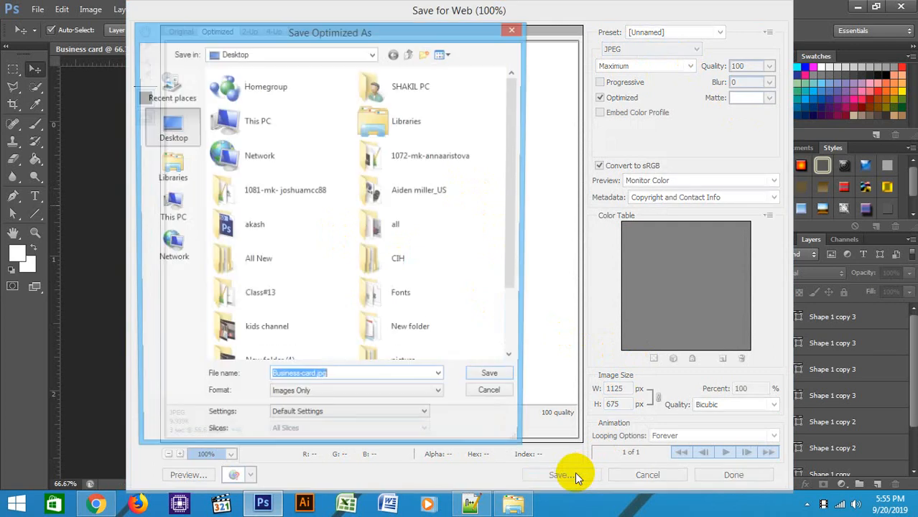
pyautogui.click(317, 380)
pyautogui.write('d')
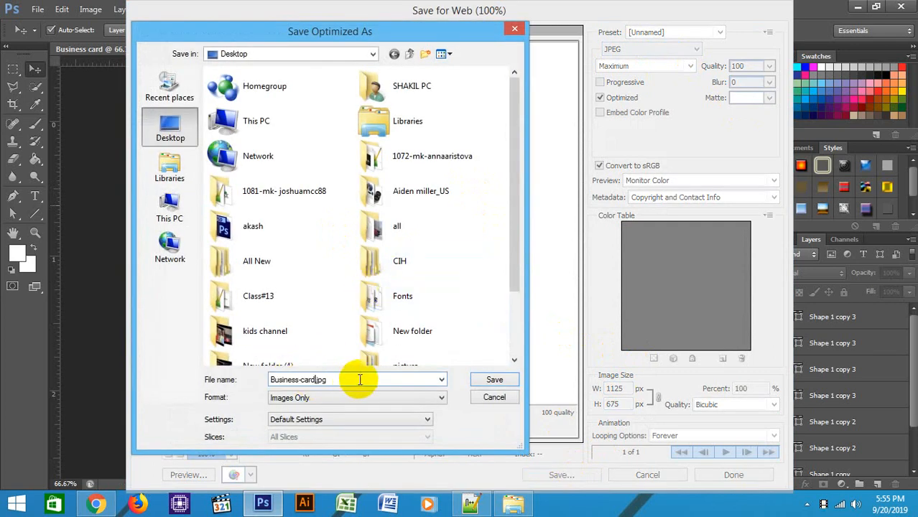
pyautogui.click(490, 379)
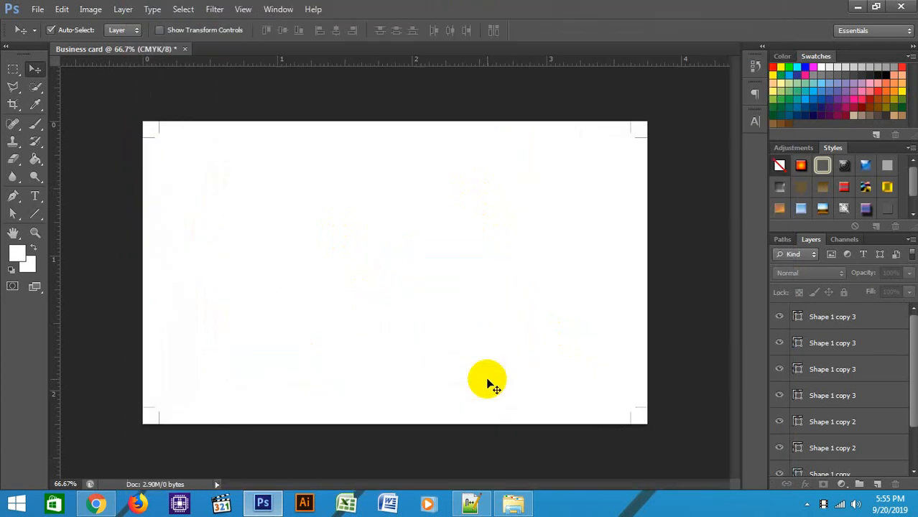
# - Minimize Photoshop, refresh the desktop, view the exported Business-cardd.jpg in Windows Photo Viewer, close it and return to Photoshop
pyautogui.click(857, 7)
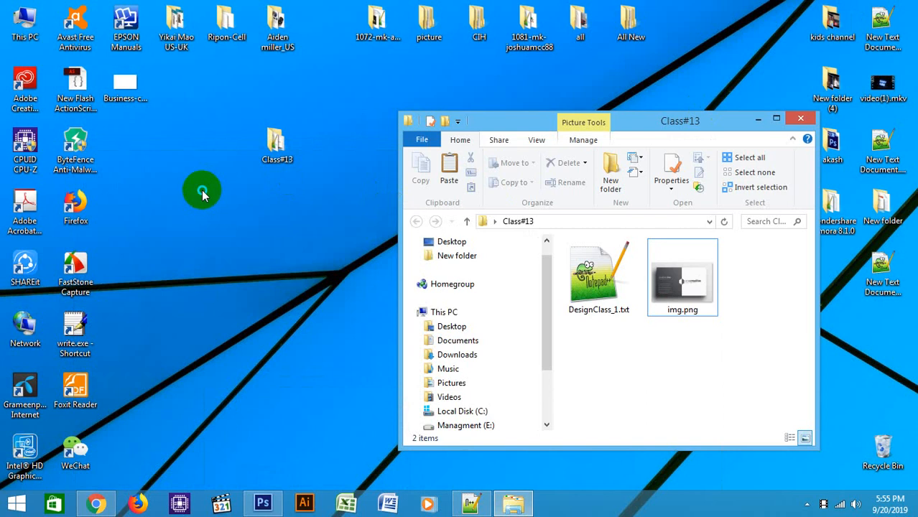
pyautogui.rightClick(204, 191)
pyautogui.click(240, 230)
pyautogui.doubleClick(123, 88)
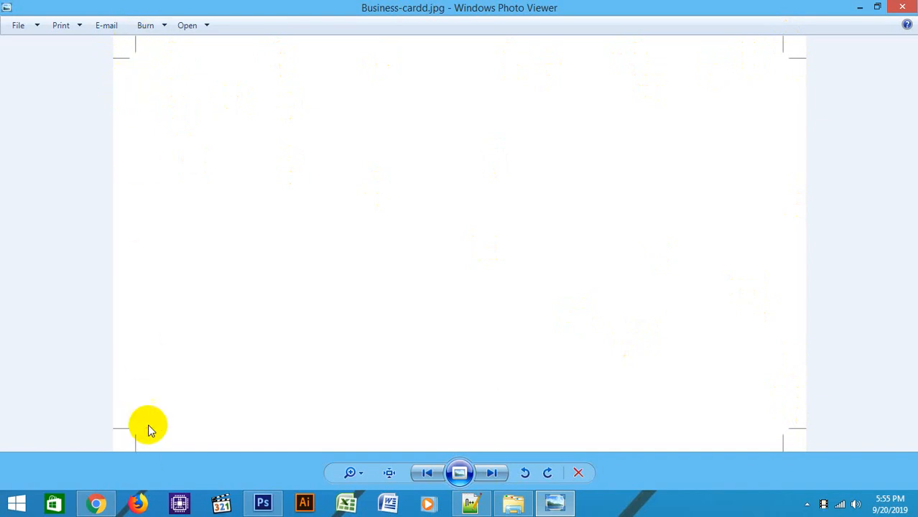
pyautogui.click(901, 7)
pyautogui.click(776, 119)
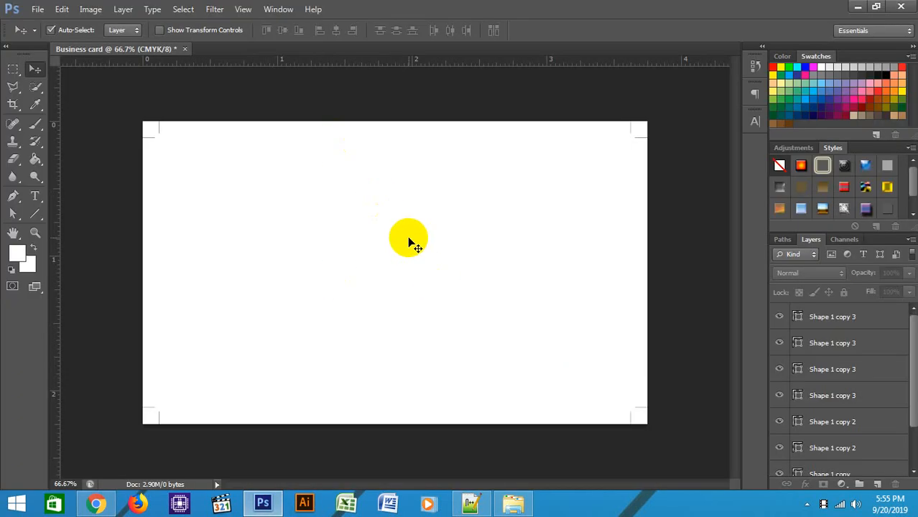
# - Show the guides on the business card
pyautogui.hotkey('ctrl', ';')
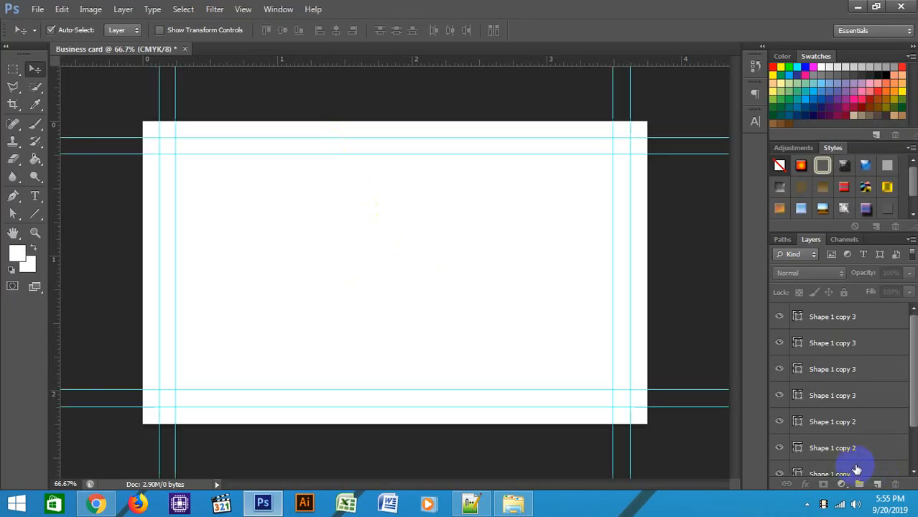
pyautogui.hotkey('ctrl', '+')
pyautogui.hotkey('ctrl', '-')
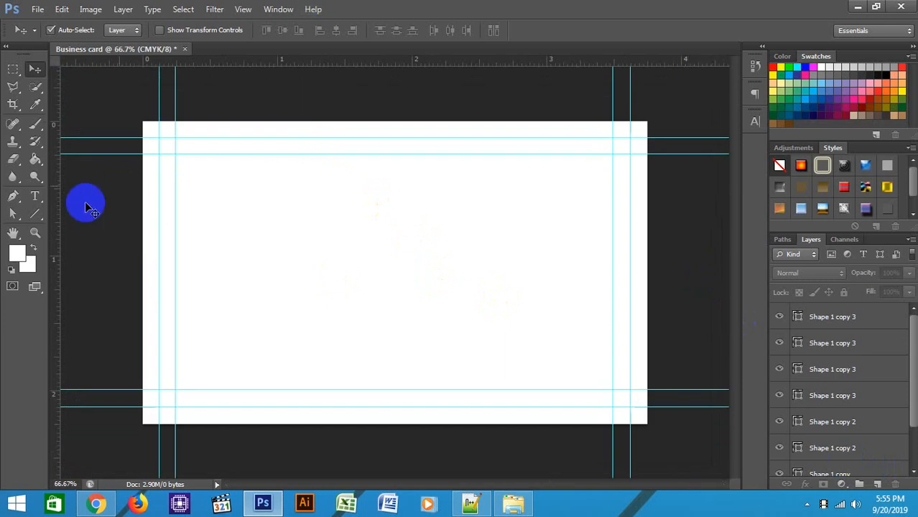
# - Draw a 1050 by 600 px unfilled rectangle with a 1 pt red stroke along the outer guides, and undo it
pyautogui.click(34, 234)
pyautogui.moveTo(35, 214); pyautogui.dragTo(74, 209)
pyautogui.moveTo(396, 279); pyautogui.dragTo(630, 406)
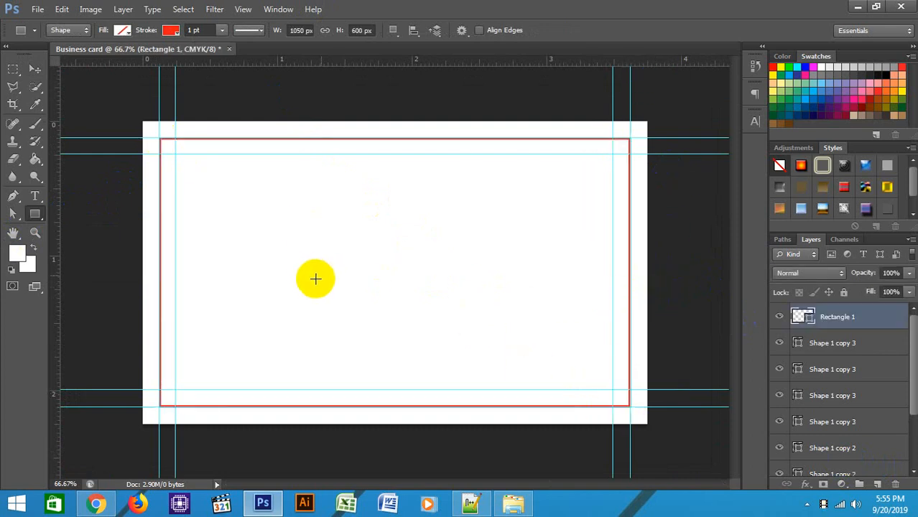
pyautogui.hotkey('ctrl', 'z')
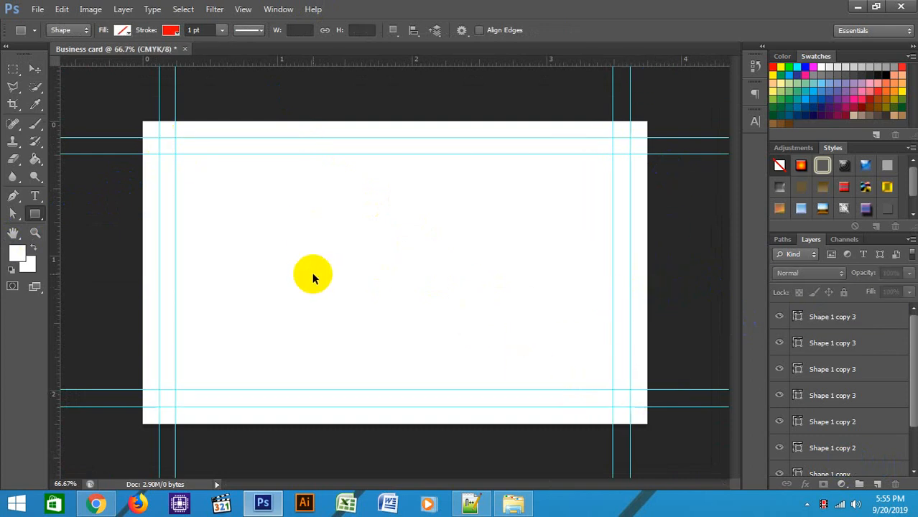
pyautogui.click(32, 70)
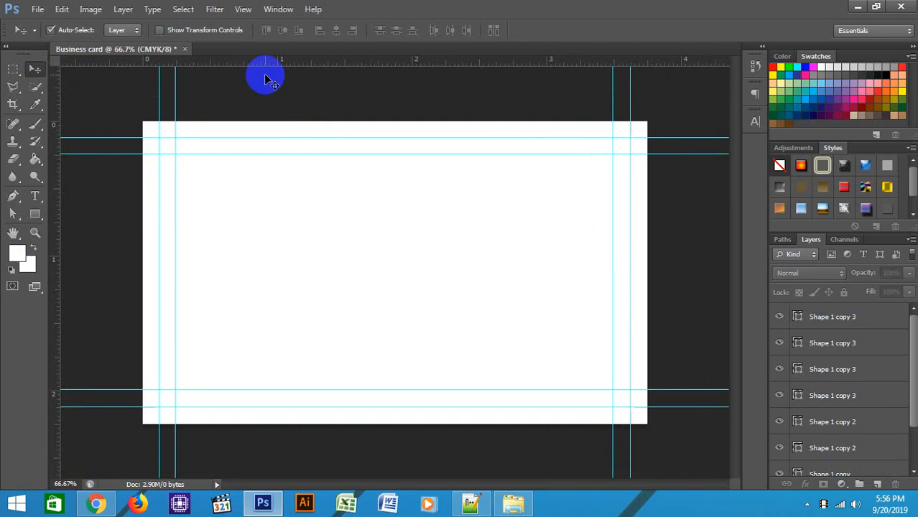
# - Reduce the canvas size to 3.5 by 2 inches from the centre, accepting the clipping
pyautogui.click(91, 8)
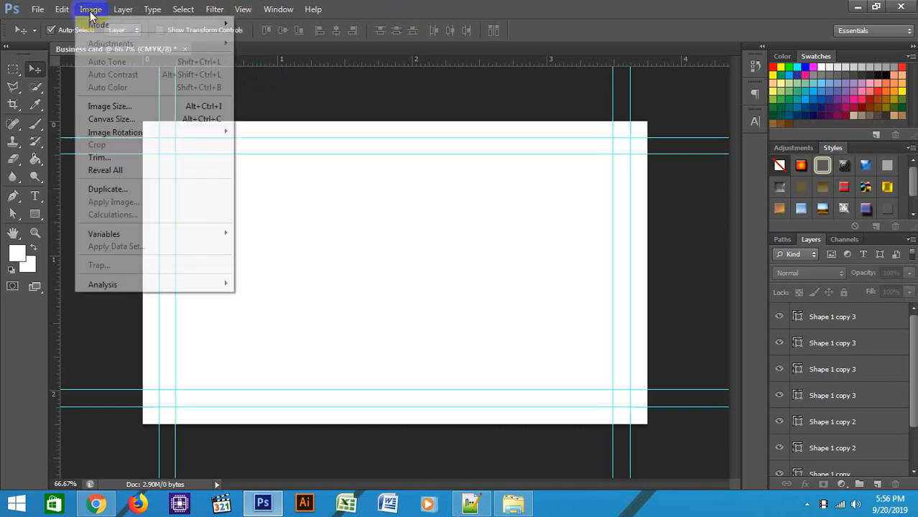
pyautogui.click(105, 119)
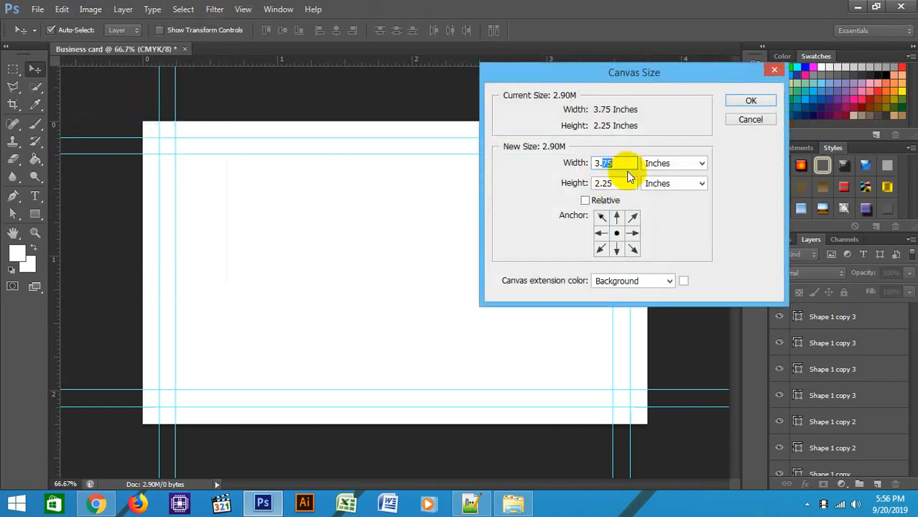
pyautogui.doubleClick(625, 164)
pyautogui.write('3.5')
pyautogui.click(610, 181)
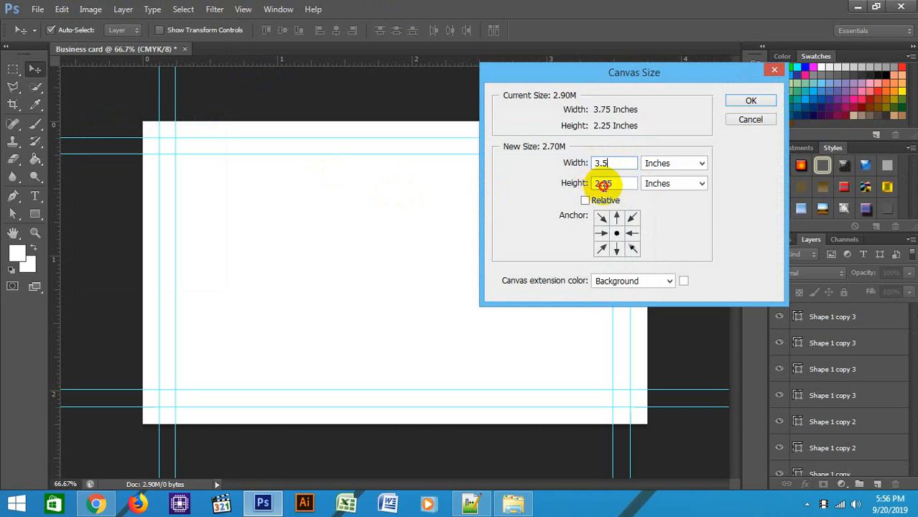
pyautogui.doubleClick(616, 183)
pyautogui.write('2')
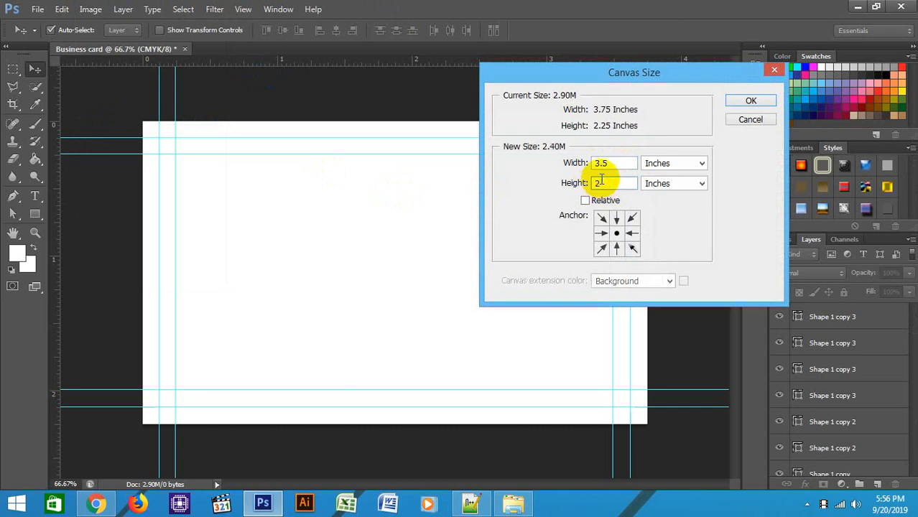
pyautogui.click(755, 99)
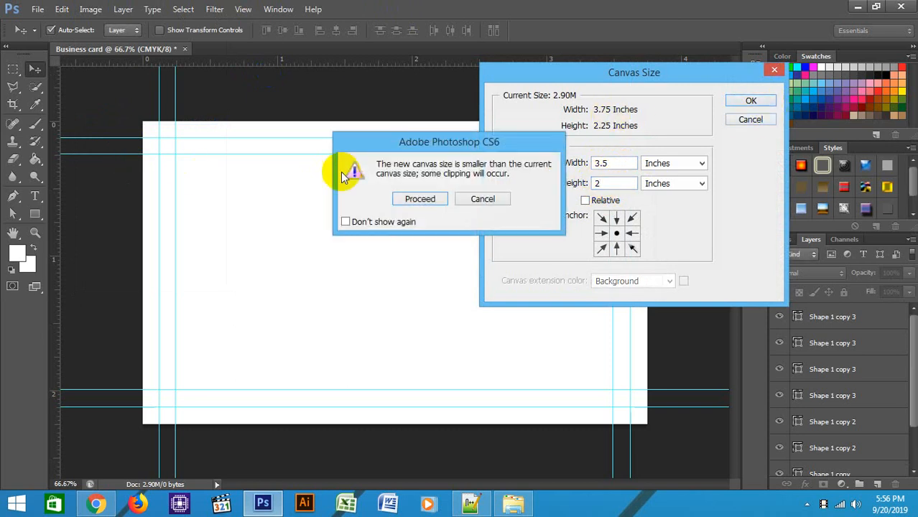
pyautogui.click(422, 199)
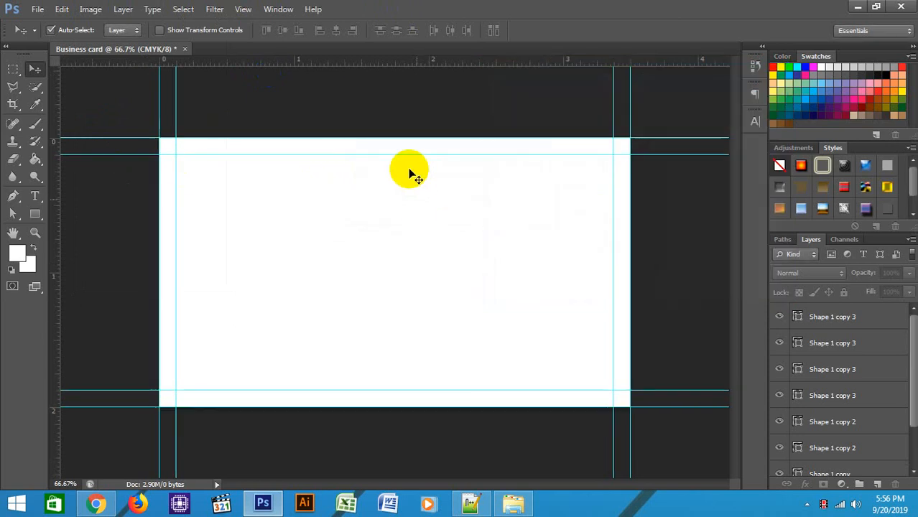
# - Set the background colour to light grey #dbdbdb
pyautogui.click(27, 262)
pyautogui.moveTo(699, 214); pyautogui.dragTo(545, 195)
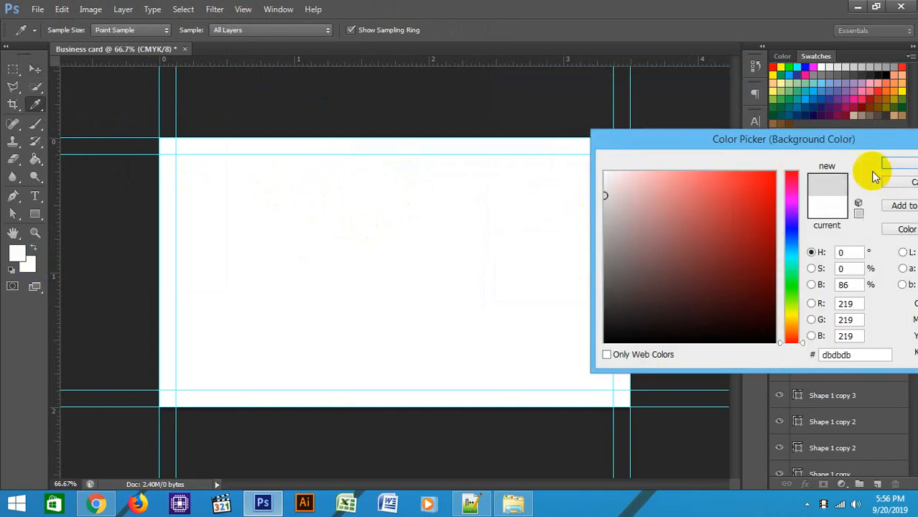
pyautogui.click(898, 166)
# - Enlarge the canvas to 3.75 by 2.25 inches using the background extension colour, and undo both canvas size changes
pyautogui.click(91, 8)
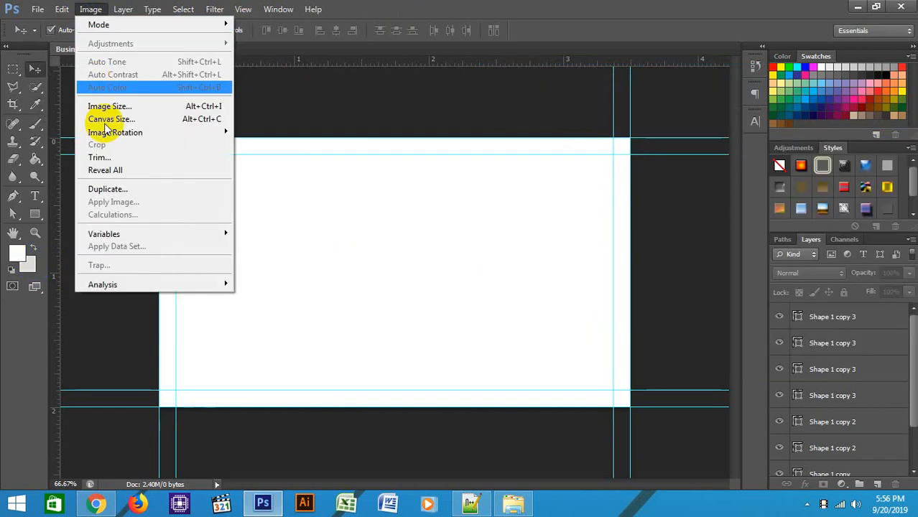
pyautogui.click(112, 118)
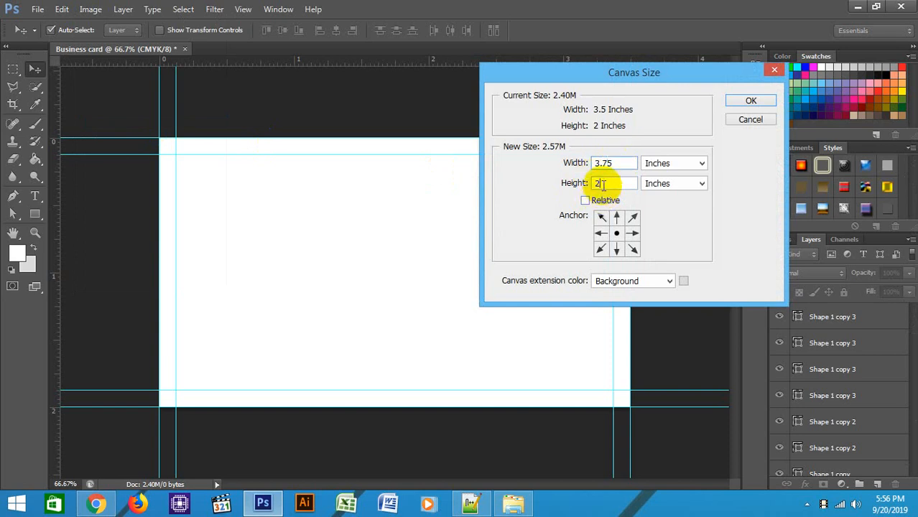
pyautogui.click(624, 182)
pyautogui.write('.25')
pyautogui.press('Return')
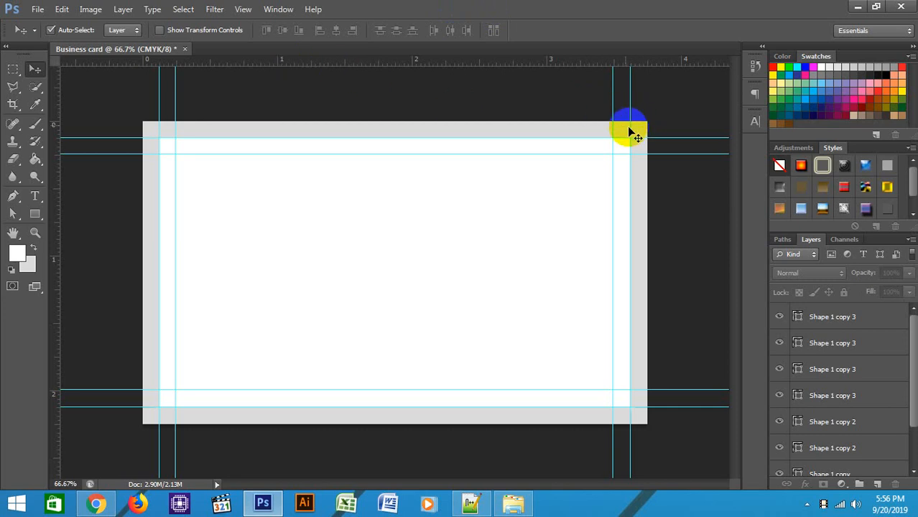
pyautogui.hotkey('ctrl', 'alt', 'z')
pyautogui.hotkey('ctrl', 'alt', 'z')
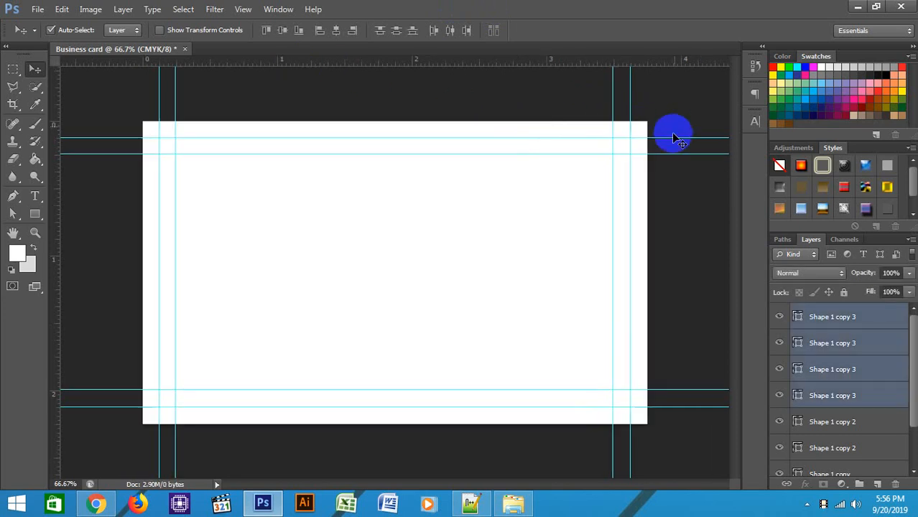
# - Select all the crop mark layers from the topmost Shape 1 copy 3 down to Shape 1 and group them
pyautogui.scroll(-2, 859, 458)
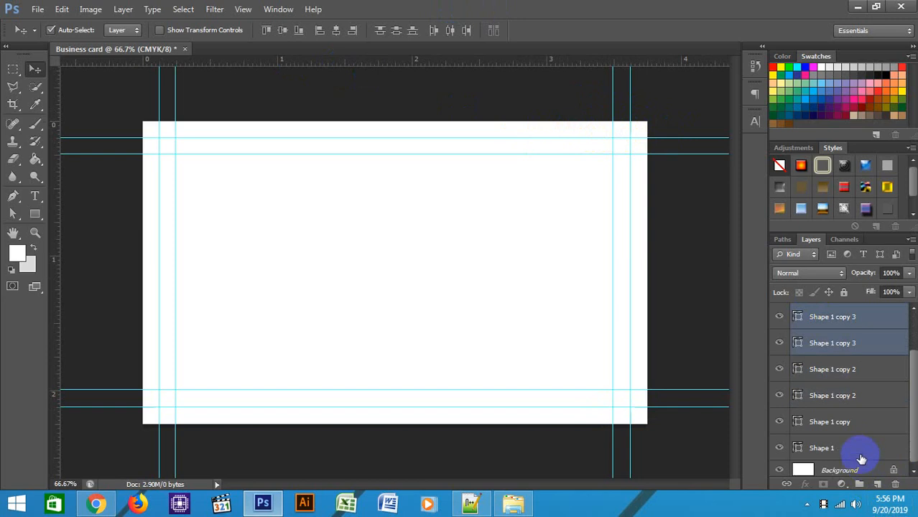
pyautogui.keyDown('shift'); pyautogui.click(844, 448); pyautogui.keyUp('shift')
pyautogui.scroll(2, 856, 326)
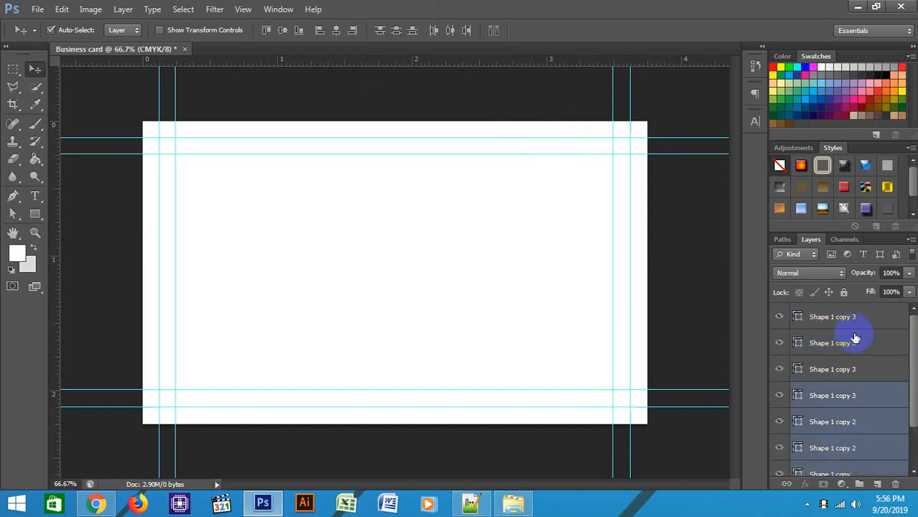
pyautogui.click(848, 321)
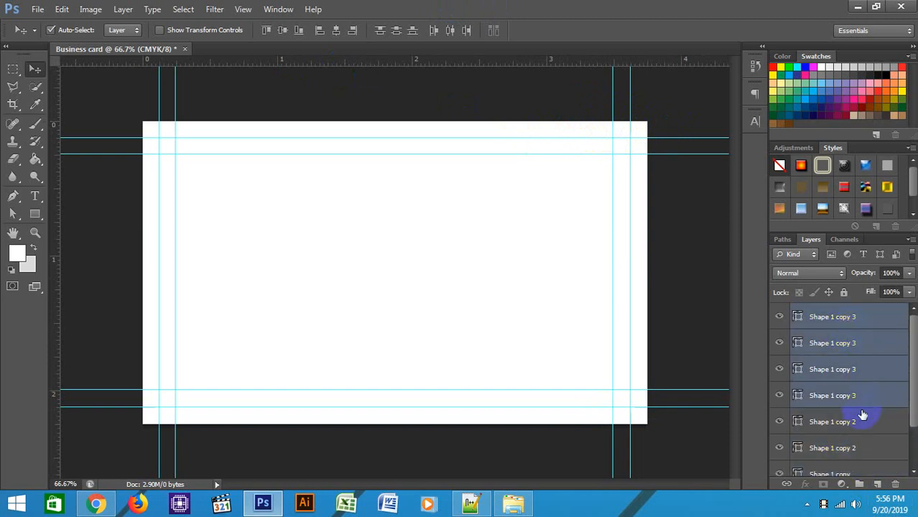
pyautogui.keyDown('shift'); pyautogui.click(866, 447); pyautogui.keyUp('shift')
pyautogui.scroll(-2, 866, 450)
pyautogui.keyDown('shift'); pyautogui.click(836, 446); pyautogui.keyUp('shift')
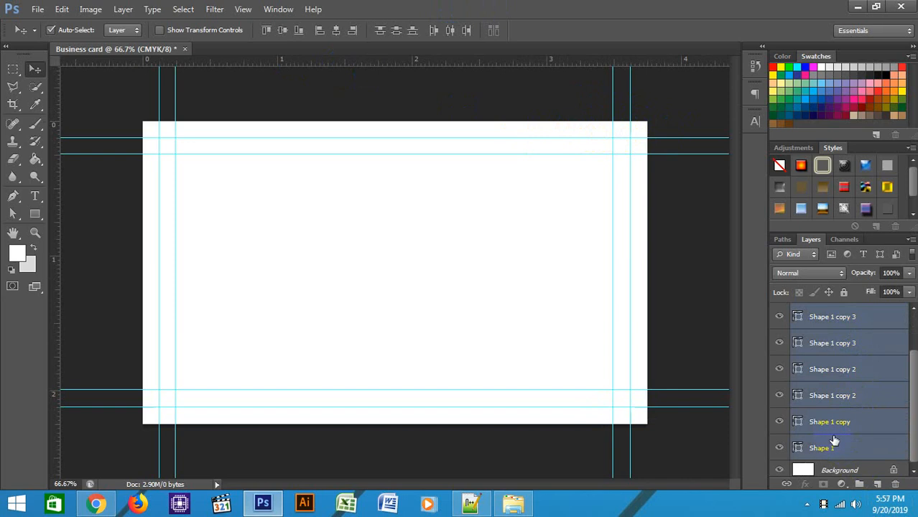
pyautogui.hotkey('ctrl', 'g')
# - Rename the crop mark group as mark_Area
pyautogui.doubleClick(832, 311)
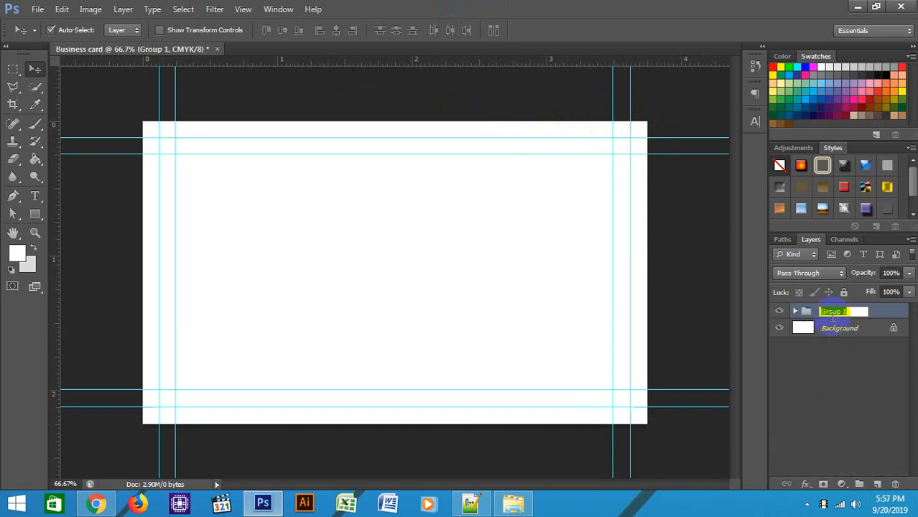
pyautogui.write('mark_Area')
pyautogui.click(851, 329)
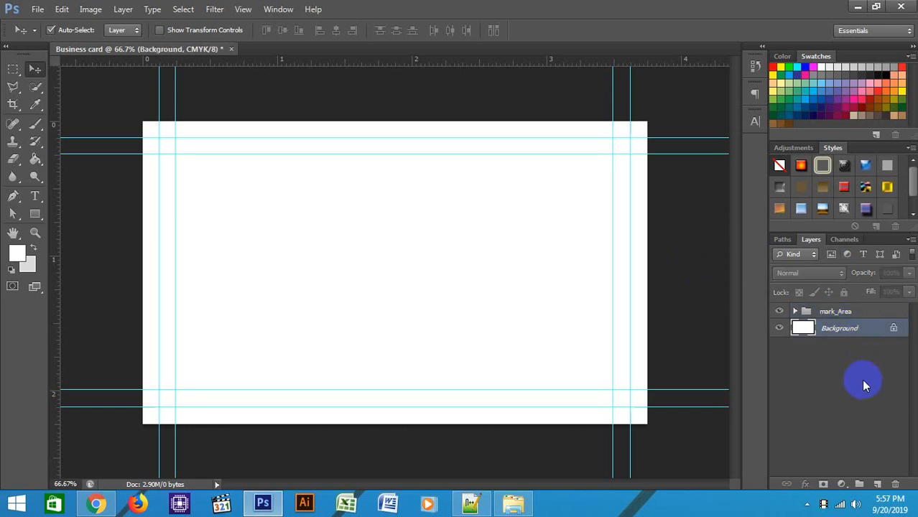
# - Lock the mark_Area group completely
pyautogui.click(865, 314)
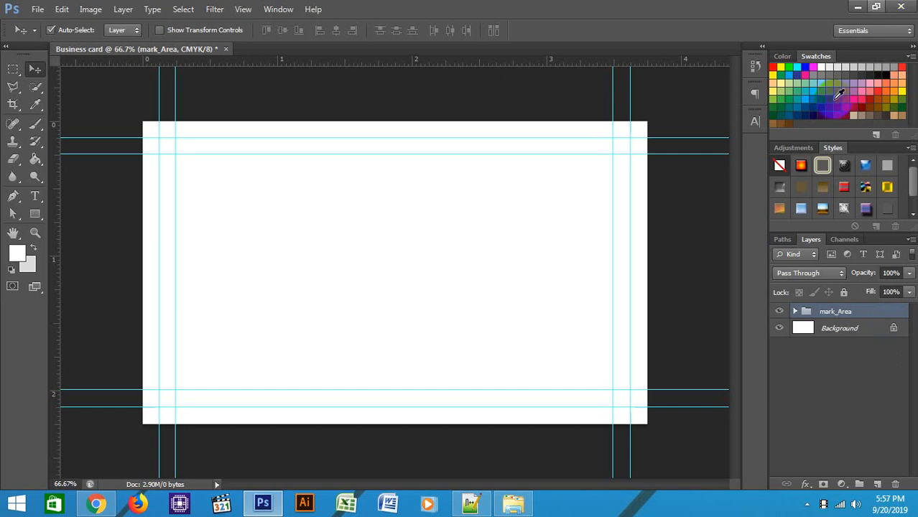
pyautogui.click(841, 331)
pyautogui.click(170, 108)
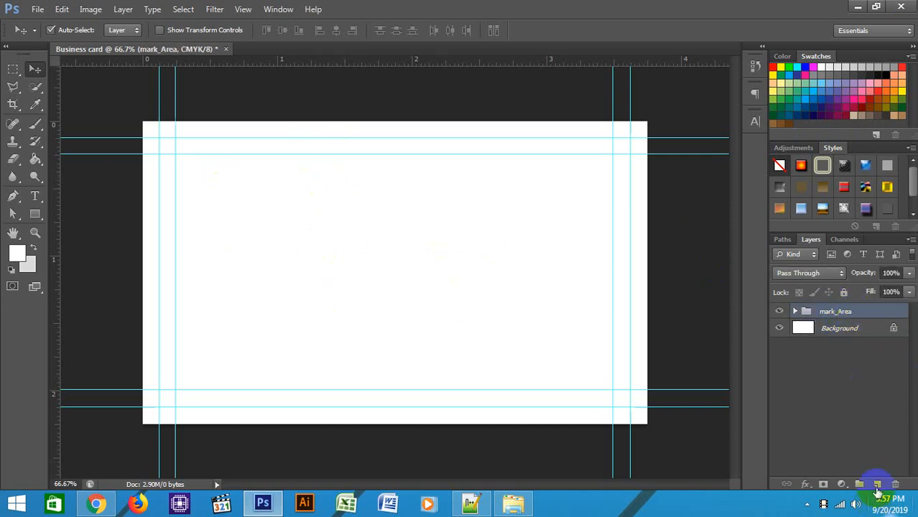
pyautogui.click(843, 292)
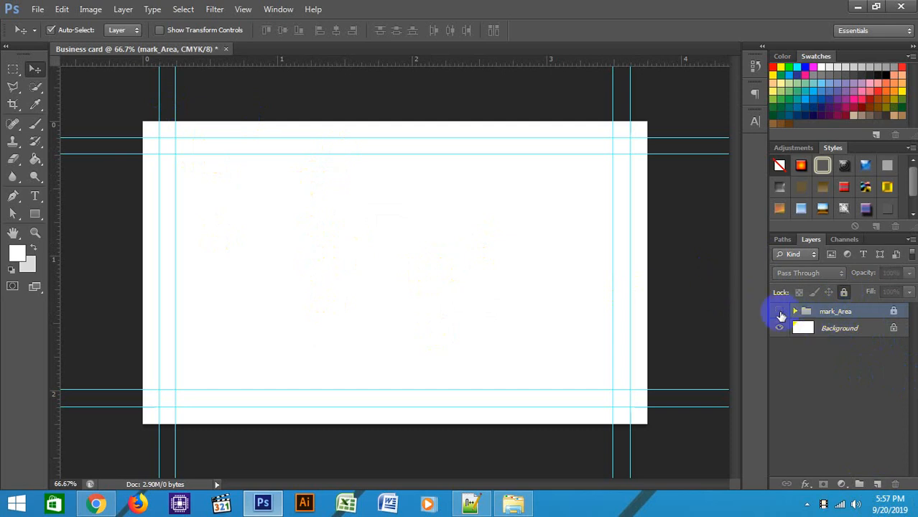
pyautogui.click(845, 294)
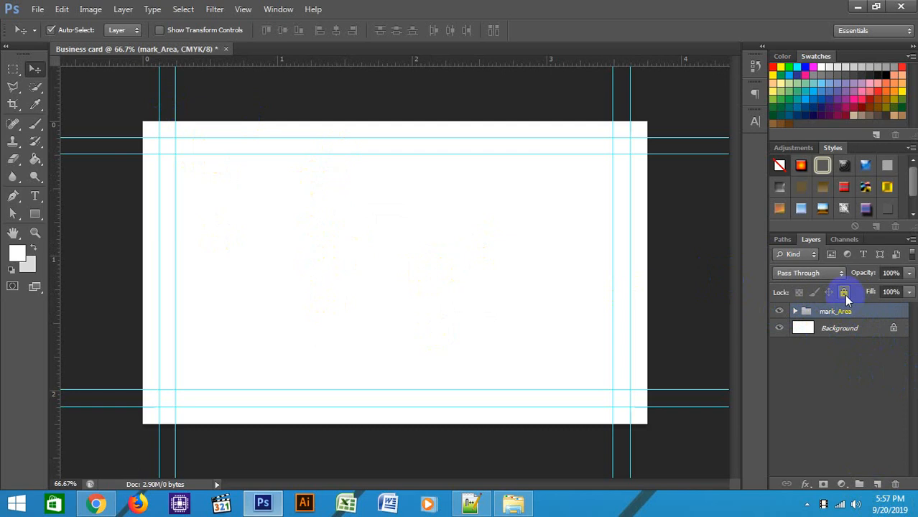
pyautogui.click(845, 294)
# - Add a new empty layer between the Background and the mark_Area group
pyautogui.click(870, 328)
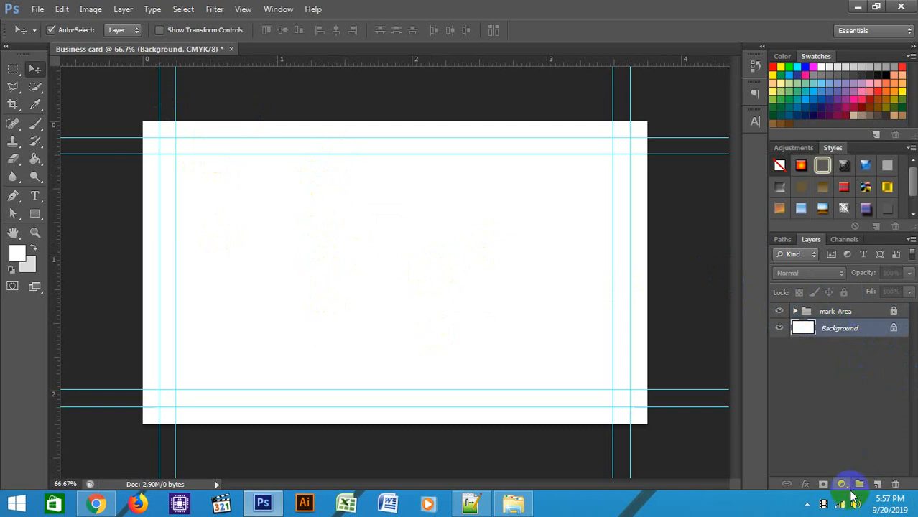
pyautogui.click(876, 484)
pyautogui.click(369, 298)
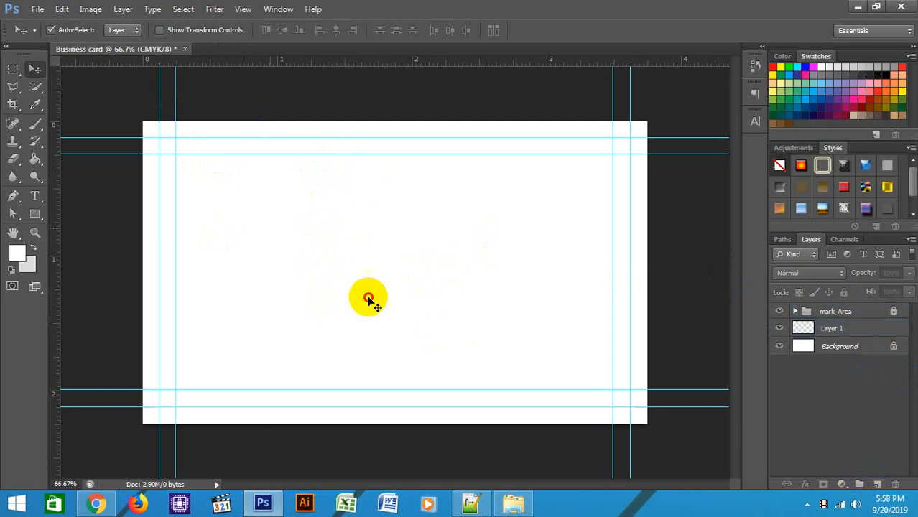
# - Save the document as Business card.psd in the desktop's Class#13 folder with Maximize Compatibility enabled, and close it
pyautogui.hotkey('ctrl', '+')
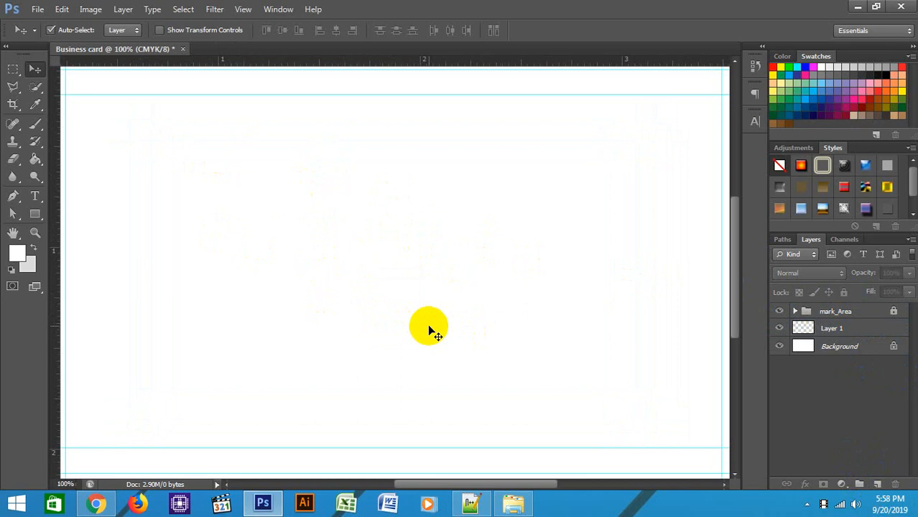
pyautogui.hotkey('ctrl', '-')
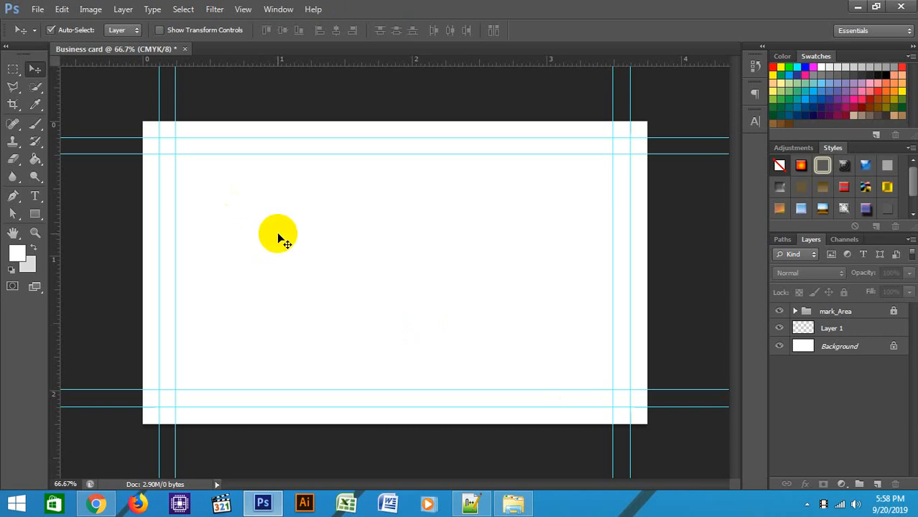
pyautogui.hotkey('ctrl', 's')
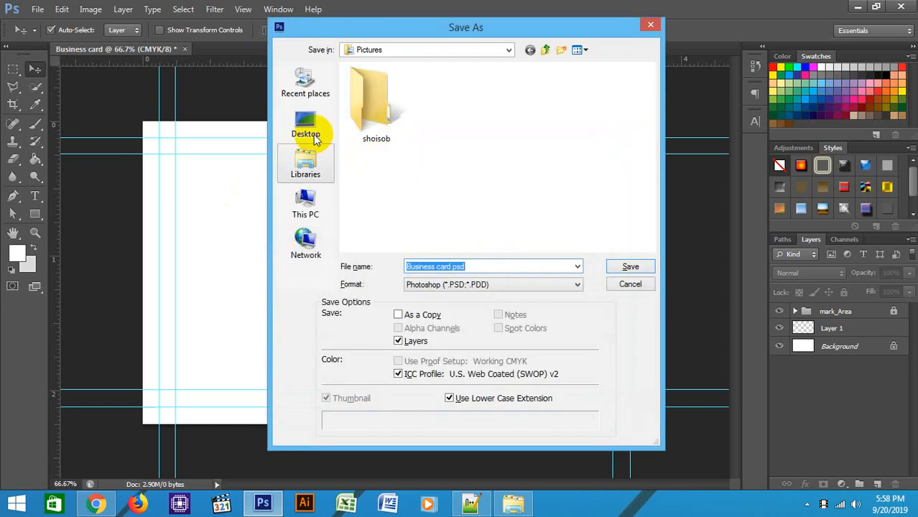
pyautogui.click(310, 130)
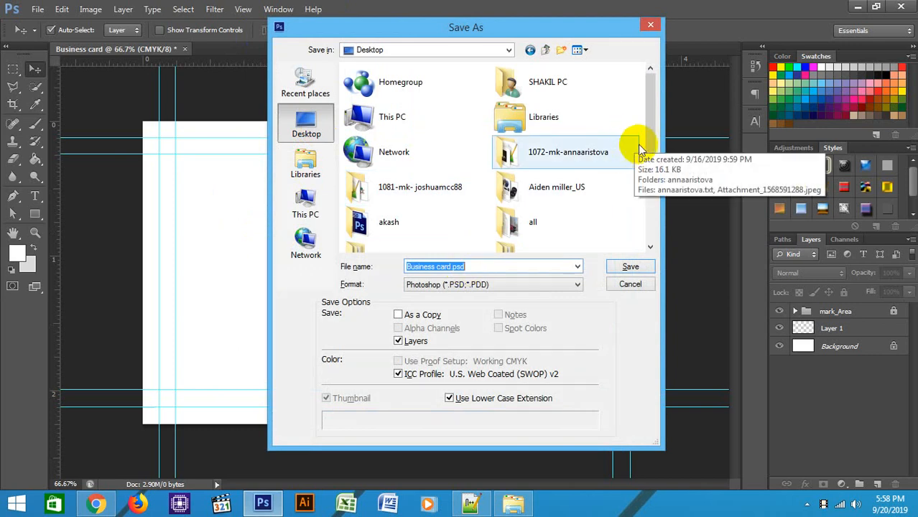
pyautogui.moveTo(647, 144); pyautogui.dragTo(648, 195)
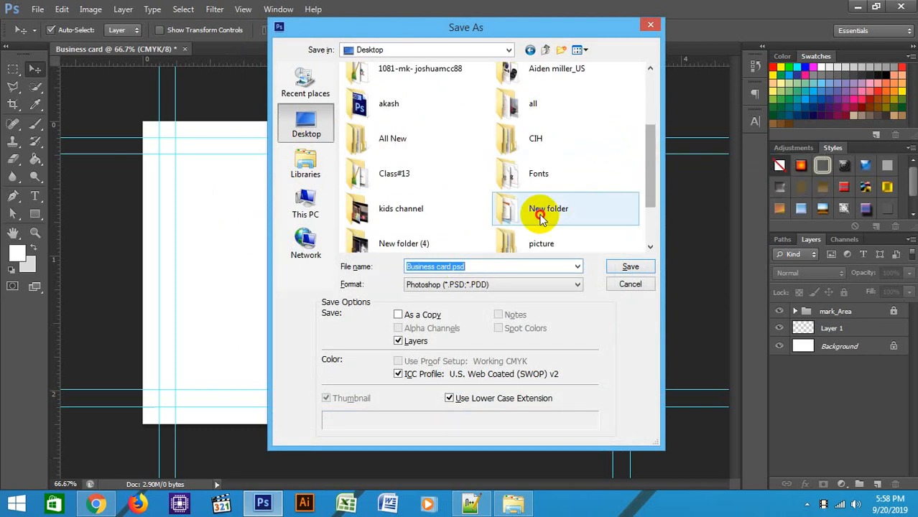
pyautogui.doubleClick(390, 188)
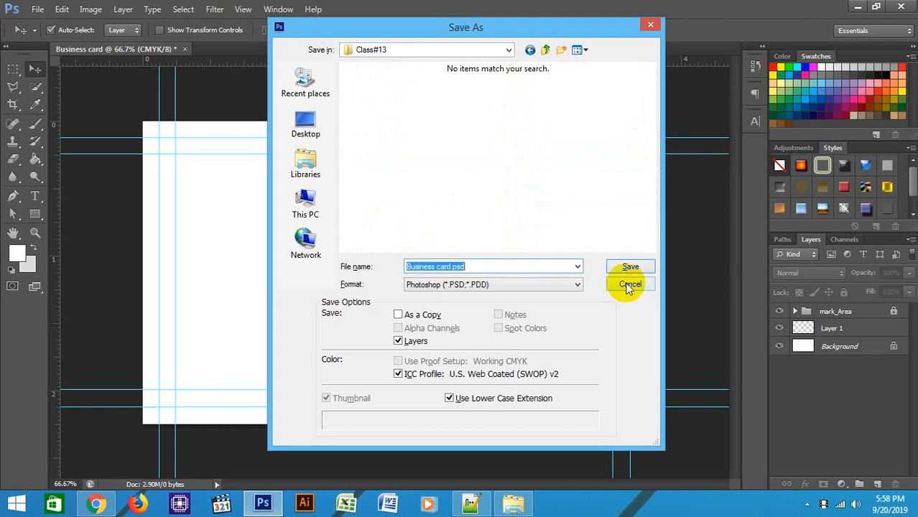
pyautogui.click(627, 267)
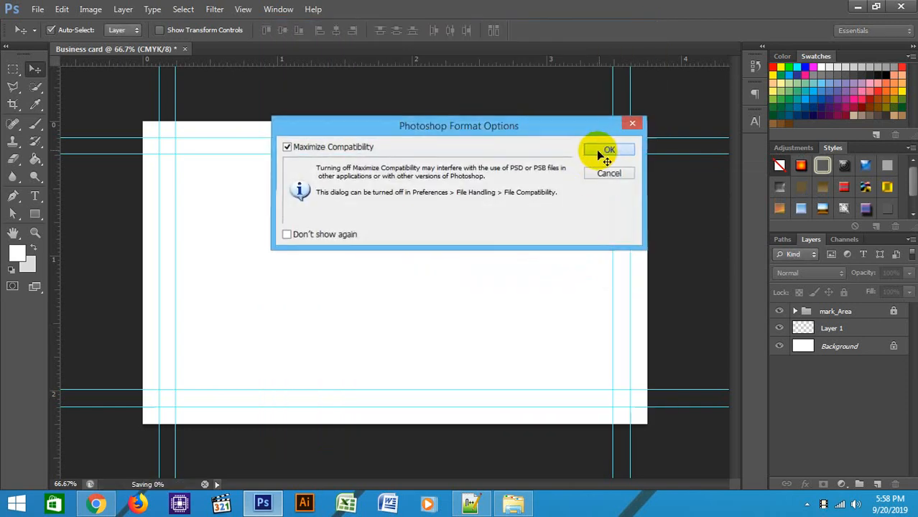
pyautogui.click(598, 152)
pyautogui.hotkey('ctrl', 'w')
# - Switch to the Class#13 folder in File Explorer and rename Business card.psd as L_Business card.psd
pyautogui.click(857, 7)
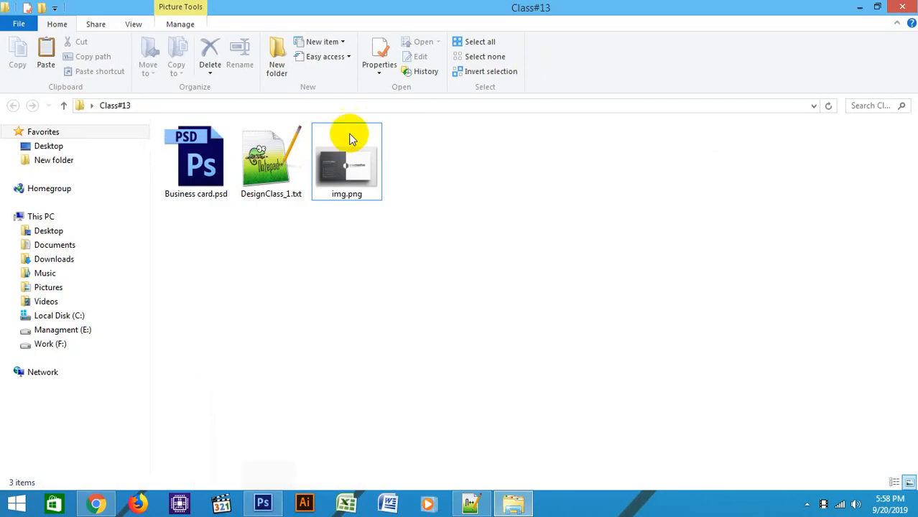
pyautogui.click(165, 184)
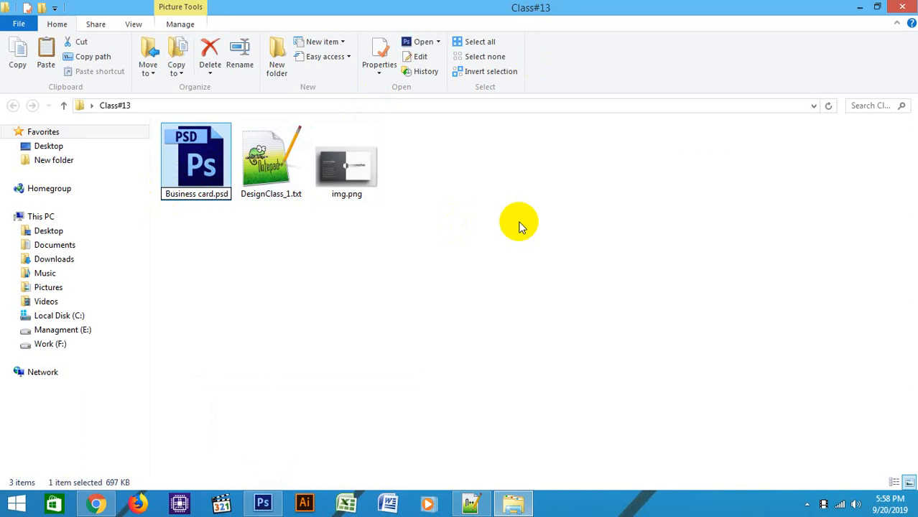
pyautogui.write('L_')
pyautogui.press('Return')
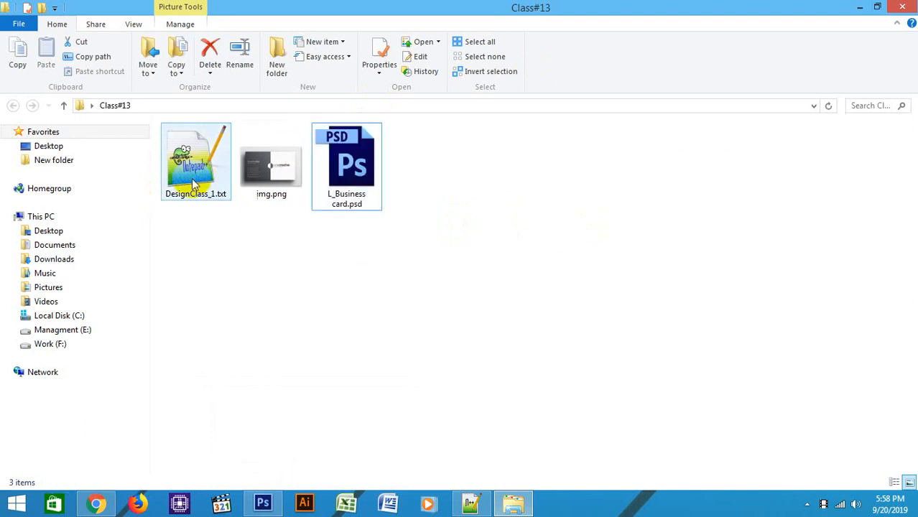
# - Duplicate L_Business card.psd in the same folder and rename the copy as P_Business card.psd
pyautogui.hotkey('ctrl', 'c')
pyautogui.hotkey('ctrl', 'v')
pyautogui.click(319, 197)
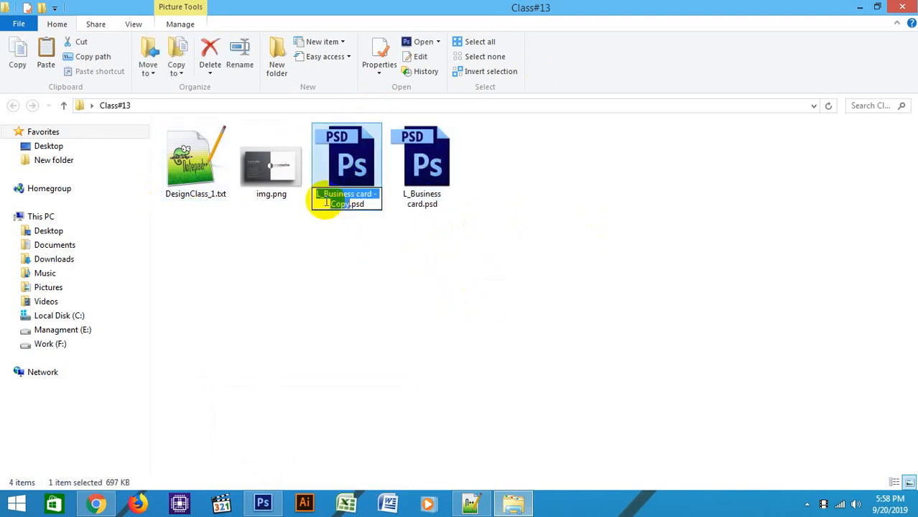
pyautogui.click(316, 201)
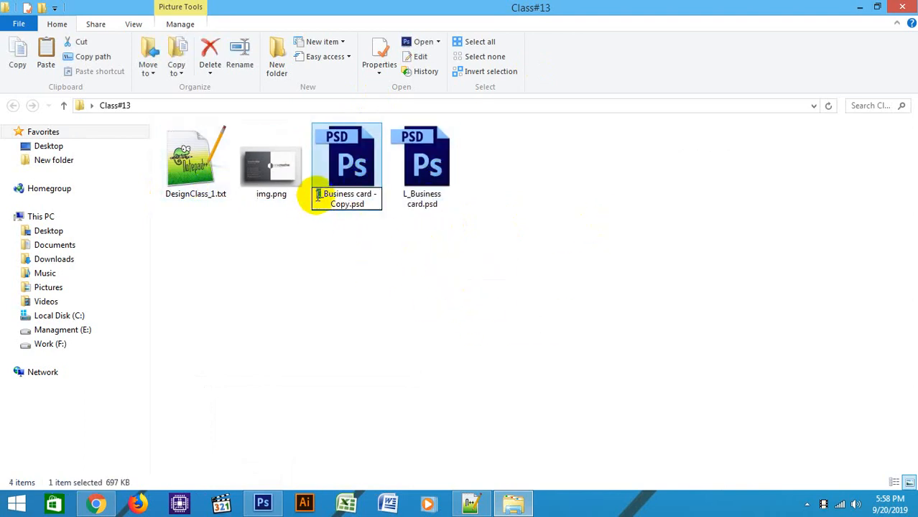
pyautogui.press('Delete')
pyautogui.write('P')
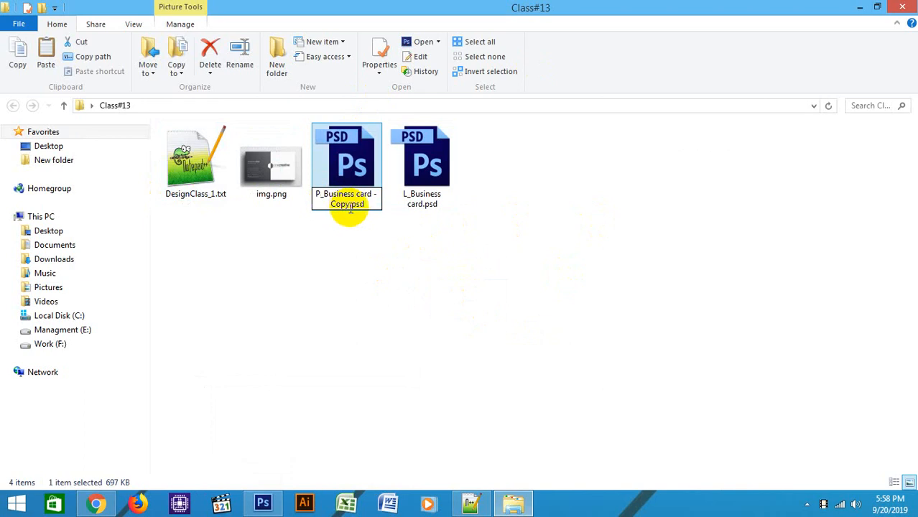
pyautogui.moveTo(352, 203); pyautogui.dragTo(375, 192)
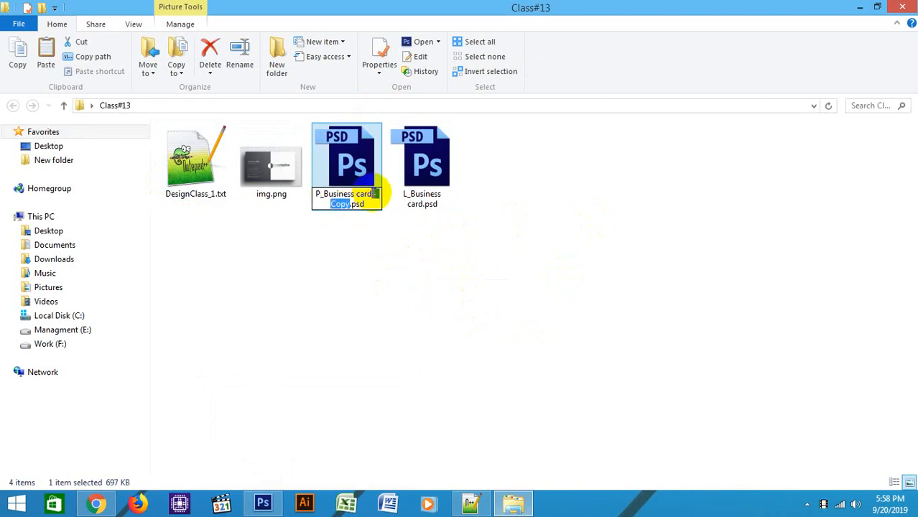
pyautogui.press('Return')
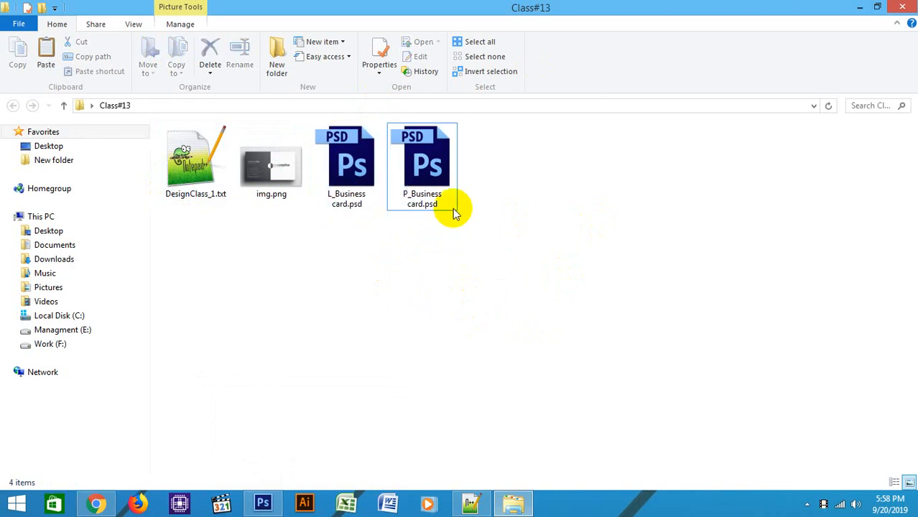
# - Open P_Business card.psd in Photoshop, rotate its whole canvas 90 degrees into portrait orientation, and save it
pyautogui.moveTo(453, 207); pyautogui.dragTo(406, 7)
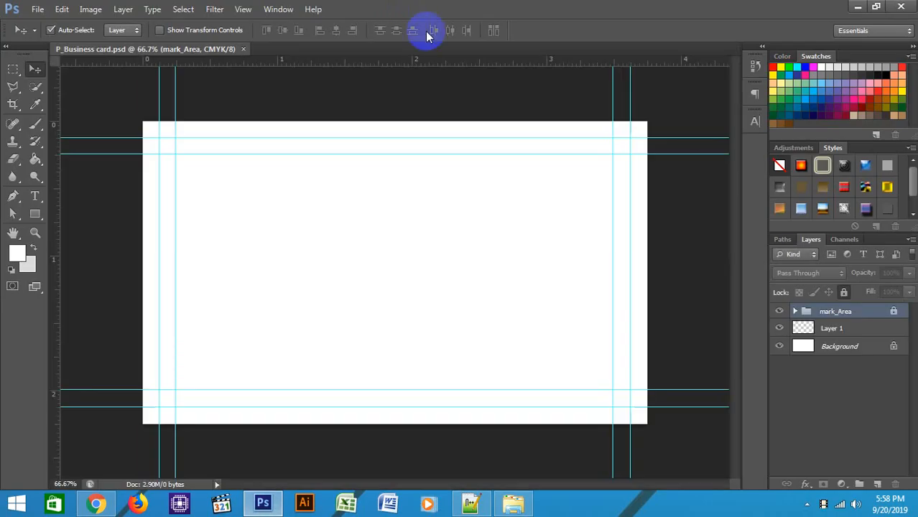
pyautogui.click(91, 8)
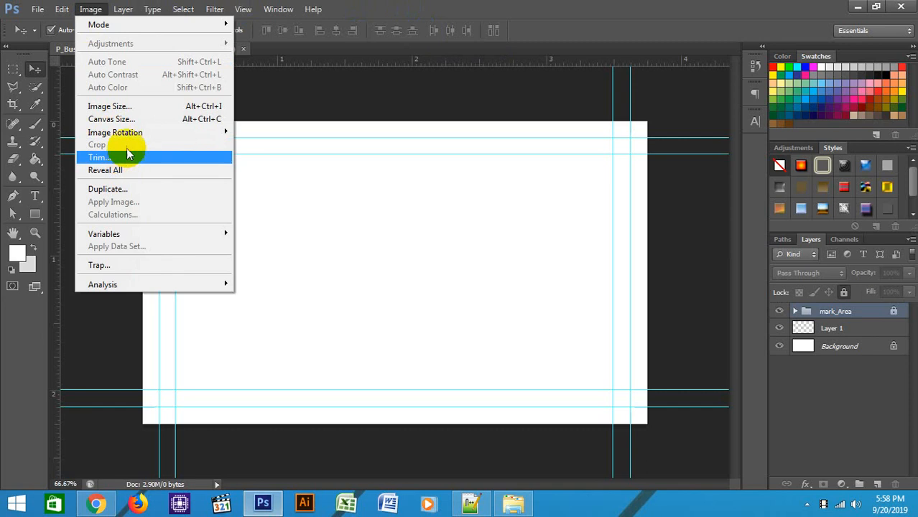
pyautogui.moveTo(215, 132)
pyautogui.click(270, 143)
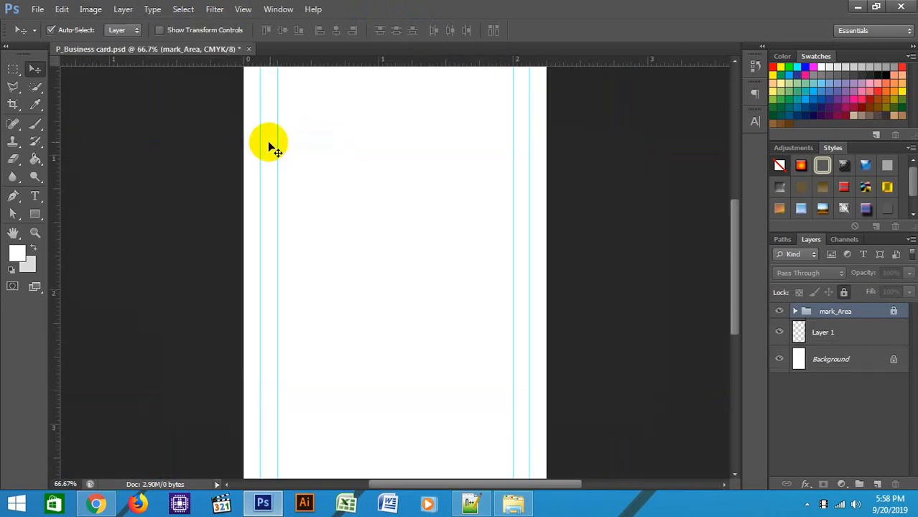
pyautogui.hotkey('ctrl', '-')
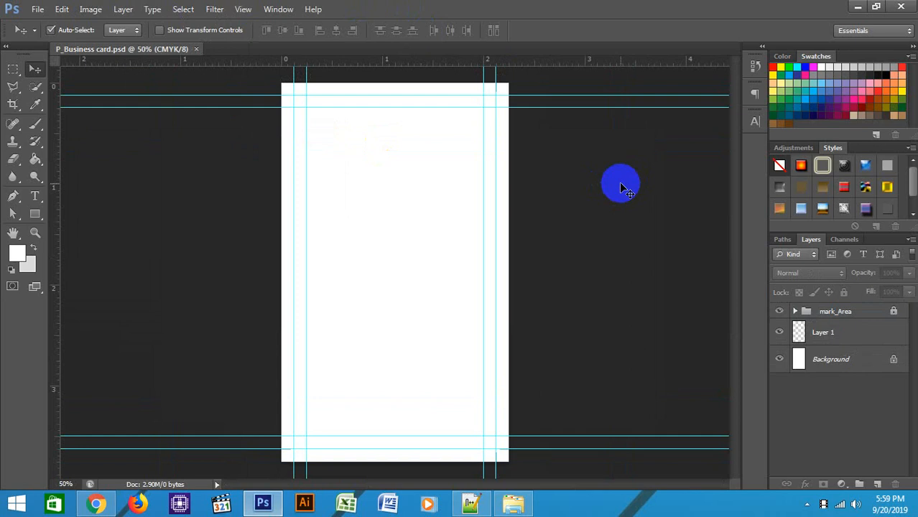
# - Switch to Chrome and open the Business Cards category of the print templates on GraphicRiver
pyautogui.click(96, 503)
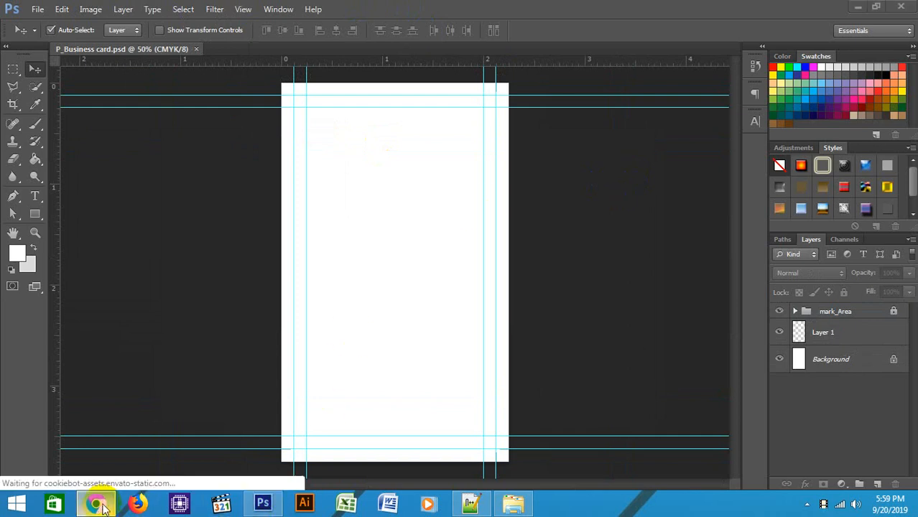
pyautogui.scroll(4, 201, 140)
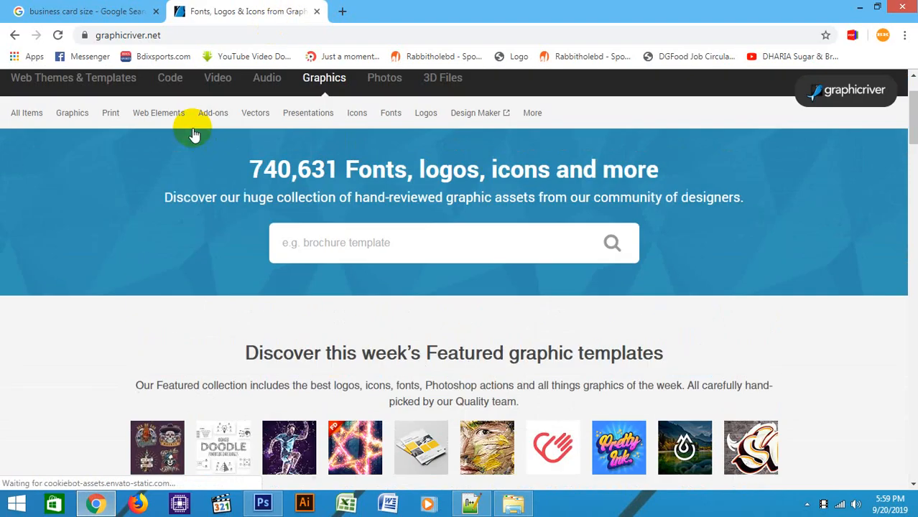
pyautogui.moveTo(110, 195)
pyautogui.click(132, 268)
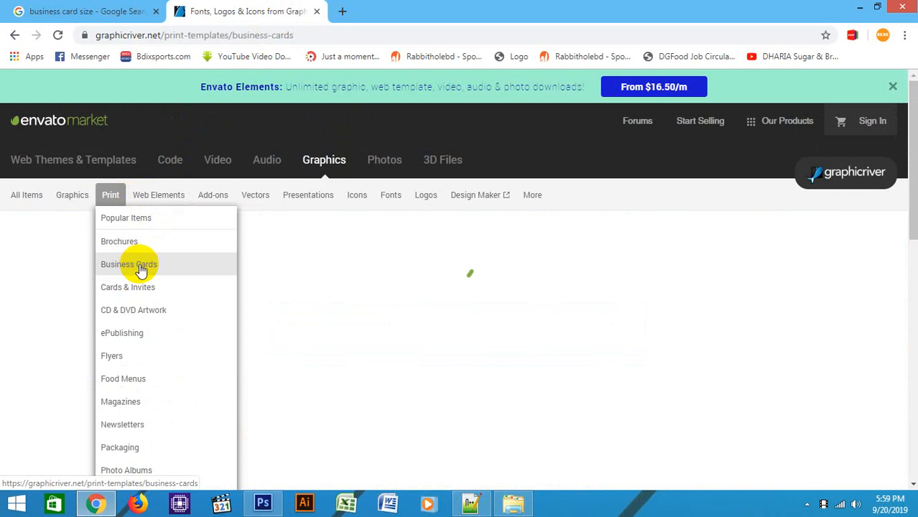
# - Search Google Images for "Portort business card size"
pyautogui.click(72, 11)
pyautogui.scroll(15, 223, 170)
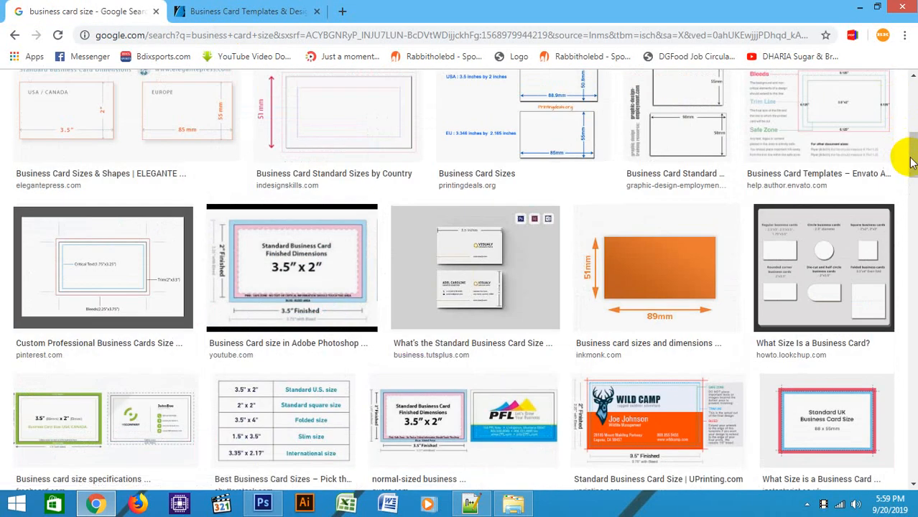
pyautogui.scroll(6, 912, 154)
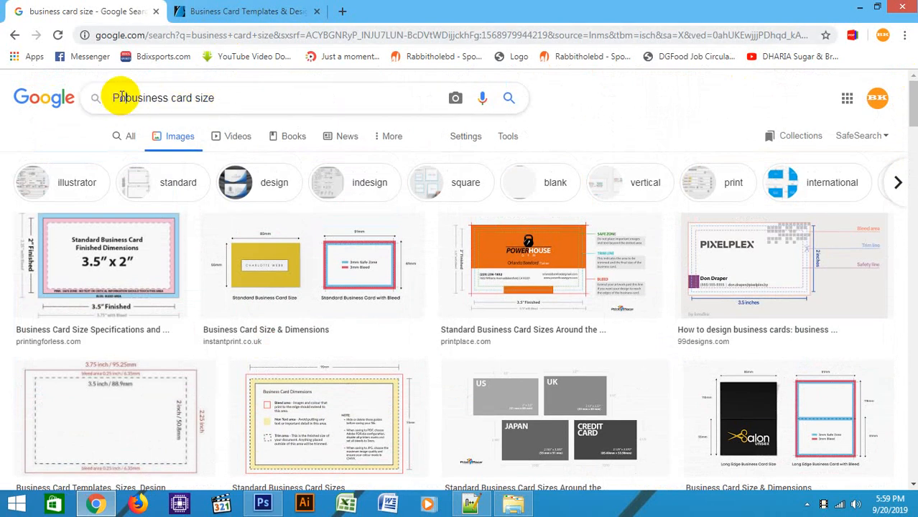
pyautogui.write('rtort')
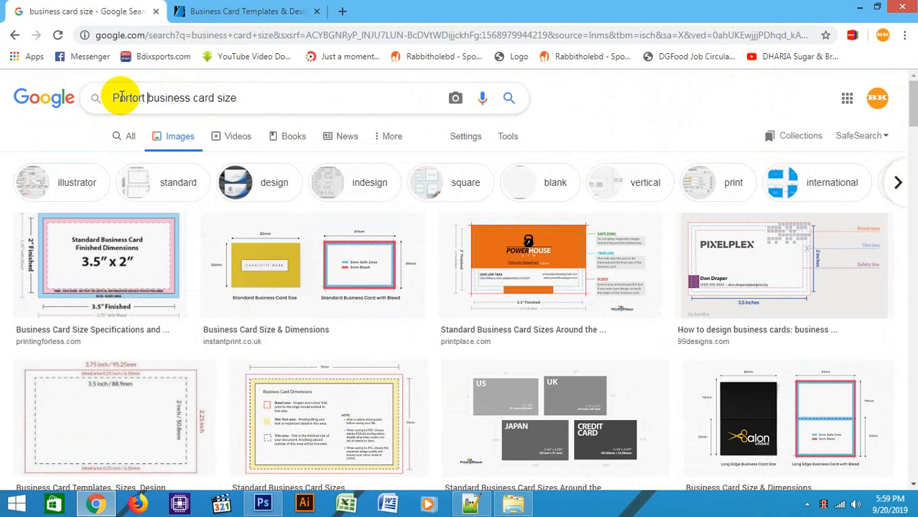
pyautogui.press('Return')
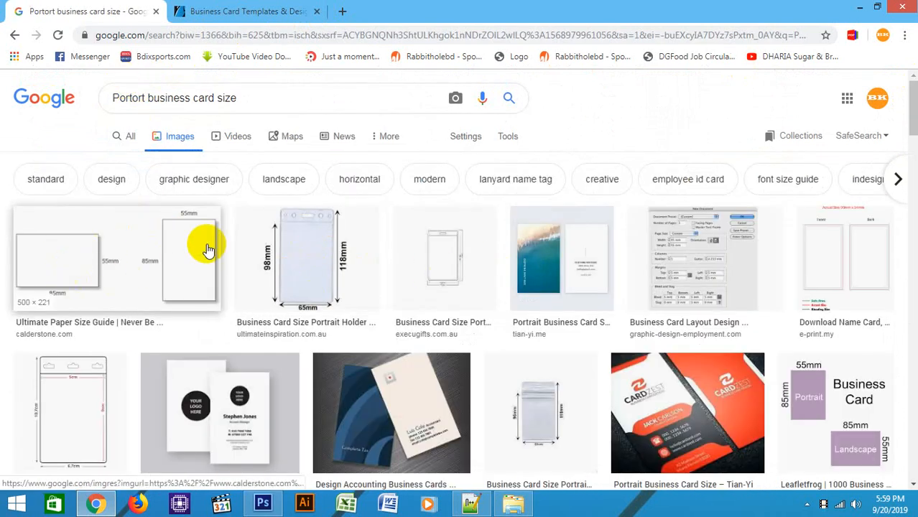
# - Browse the best-selling GraphicRiver business card templates and examine their layouts and orientations for design ideas
pyautogui.click(247, 12)
pyautogui.scroll(-3, 347, 264)
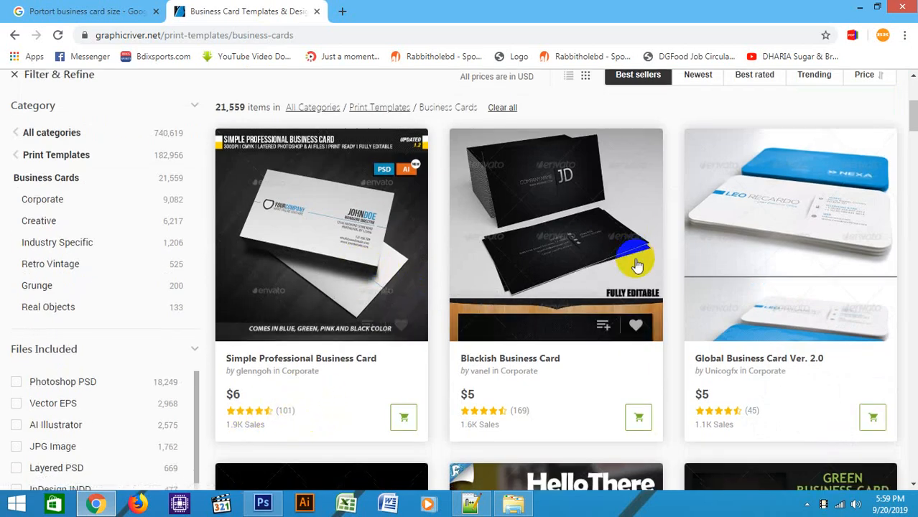
pyautogui.scroll(-5, 421, 204)
pyautogui.scroll(-14, 297, 265)
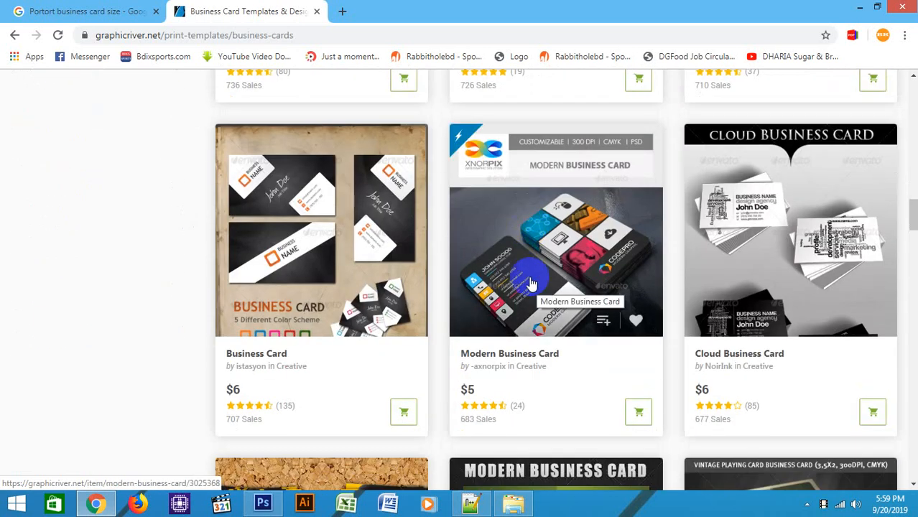
pyautogui.scroll(-5, 503, 277)
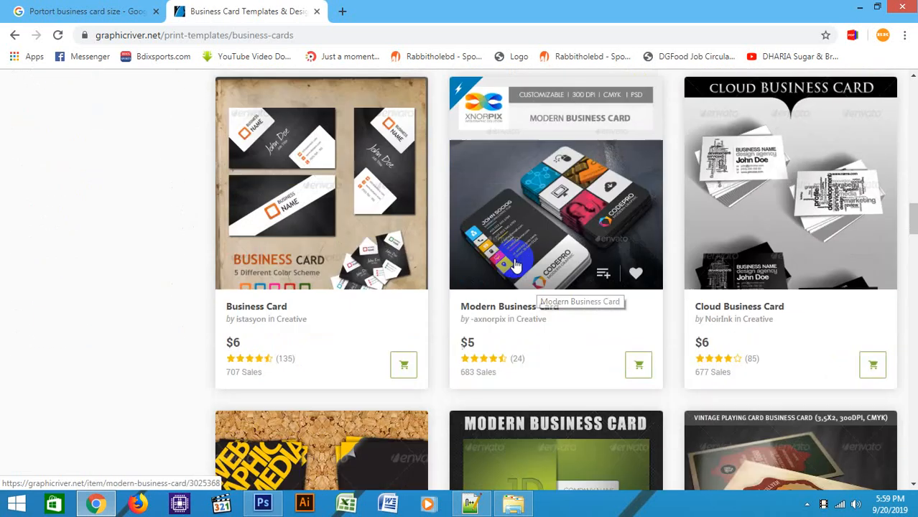
pyautogui.scroll(-3, 486, 270)
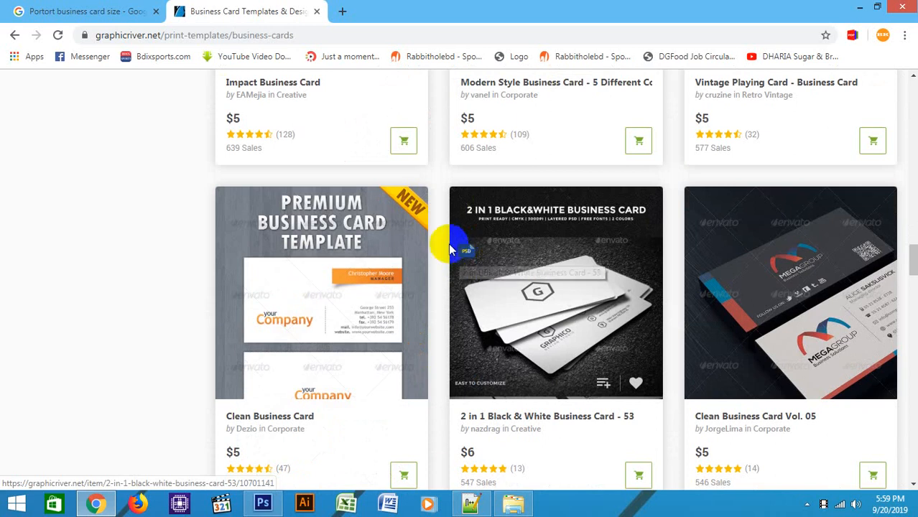
pyautogui.scroll(-8, 460, 248)
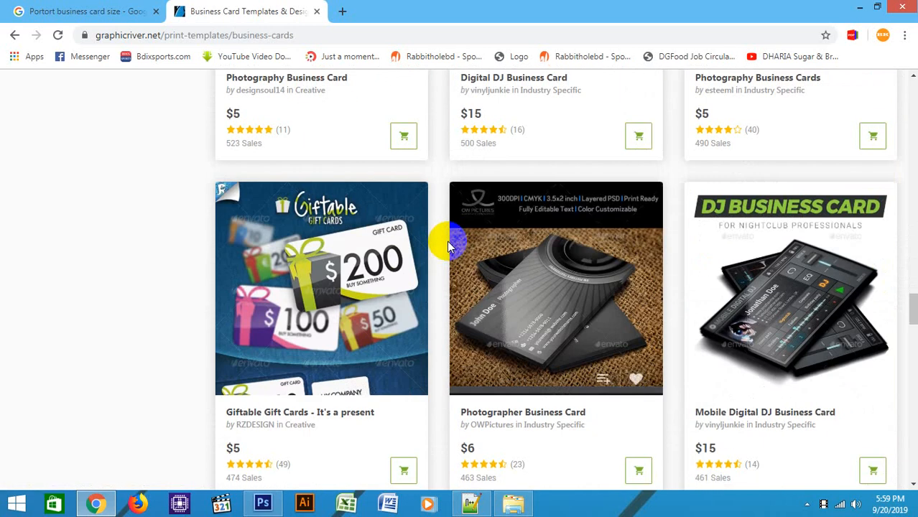
pyautogui.scroll(-5, 441, 240)
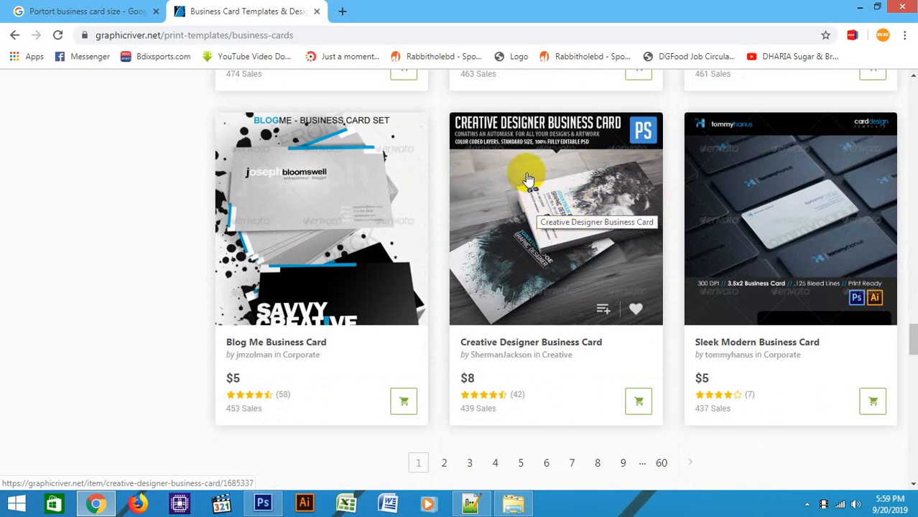
pyautogui.scroll(-5, 503, 205)
pyautogui.scroll(2, 507, 237)
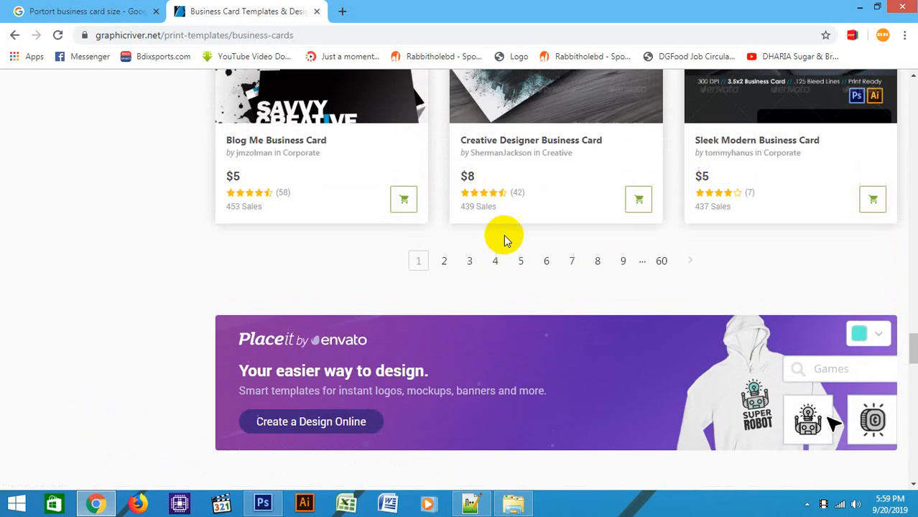
pyautogui.scroll(8, 503, 234)
pyautogui.scroll(2, 450, 239)
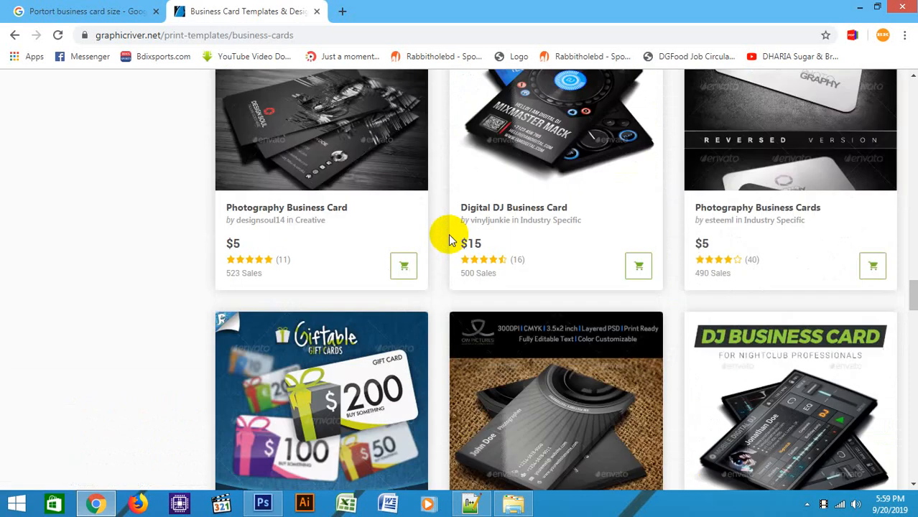
pyautogui.scroll(2, 450, 239)
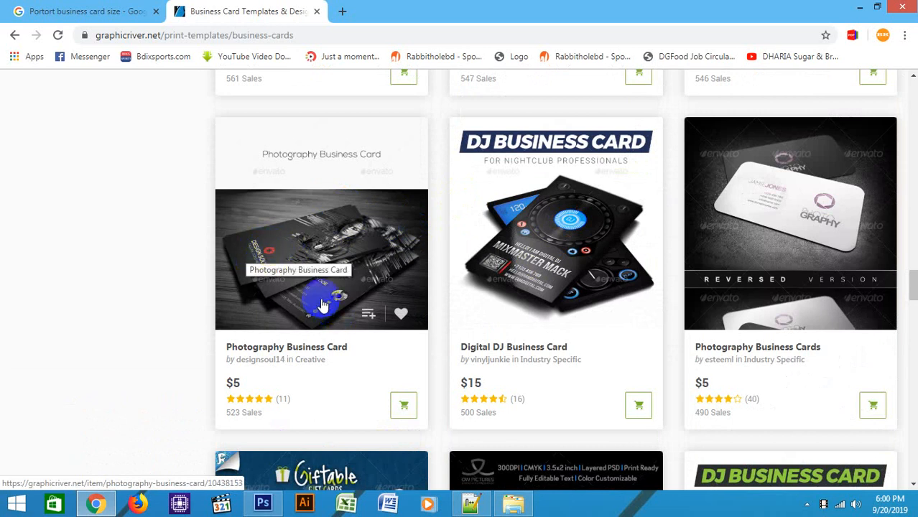
# - Find the Modern Business Card template with 683 sales in the GraphicRiver listing and open its author's profile
pyautogui.scroll(5, 321, 305)
pyautogui.scroll(4, 316, 299)
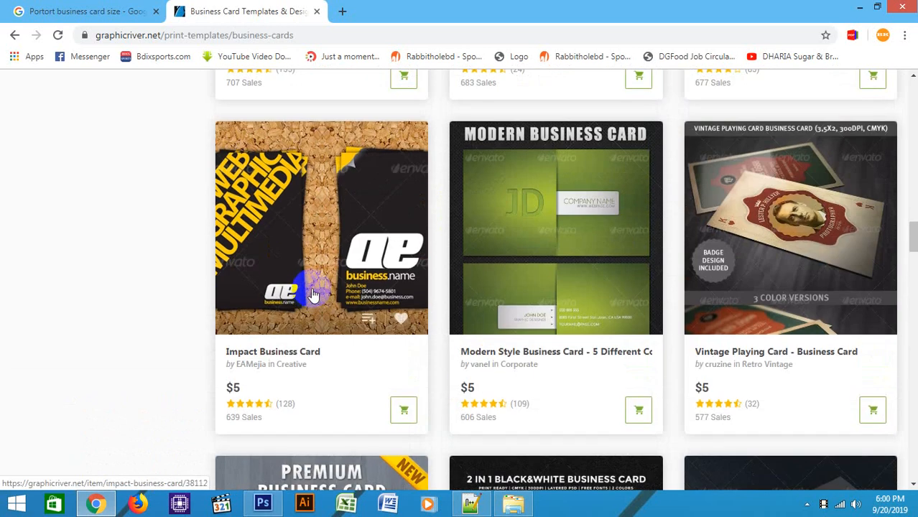
pyautogui.scroll(3, 312, 293)
pyautogui.scroll(2, 313, 293)
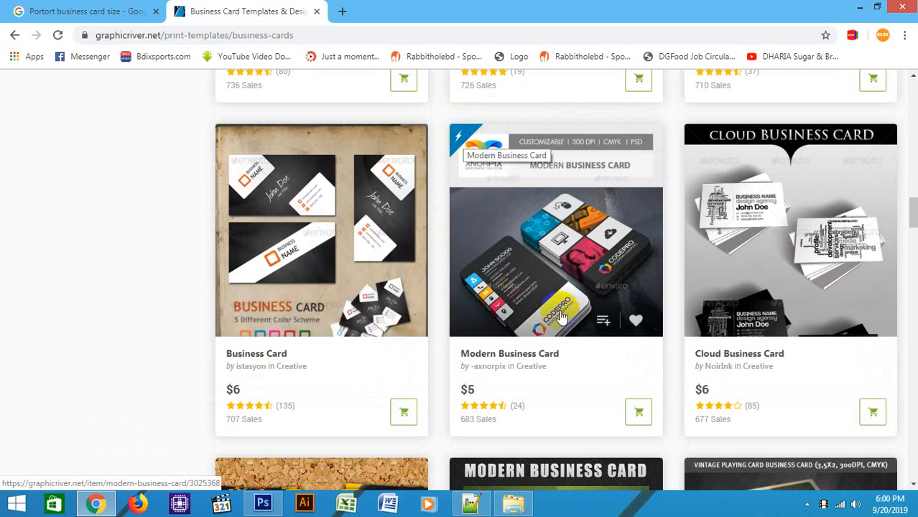
pyautogui.click(488, 372)
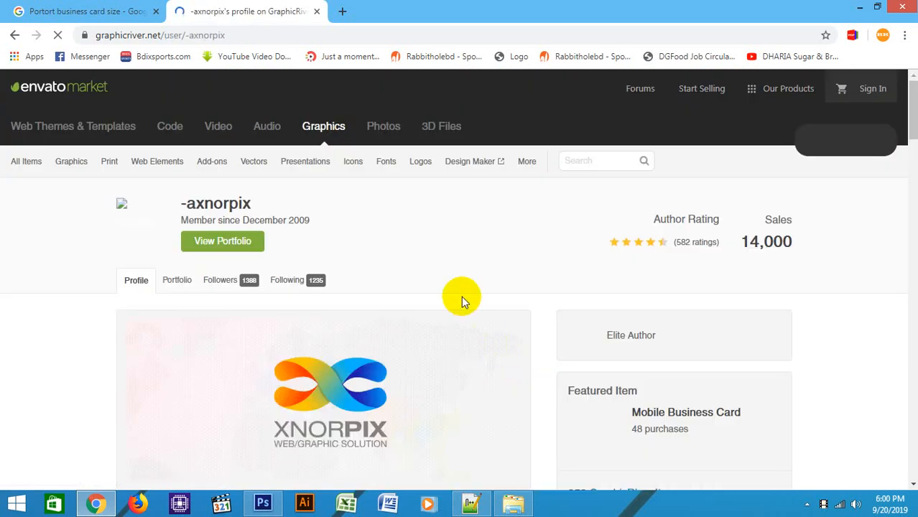
# - Examine the business card design samples displayed on the author's GraphicRiver profile page for design ideas
pyautogui.scroll(-4, 399, 267)
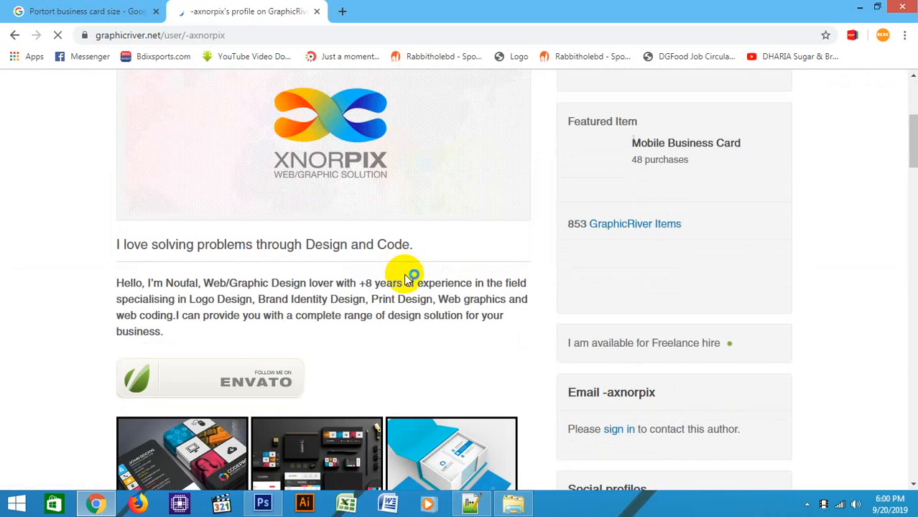
pyautogui.scroll(-9, 399, 276)
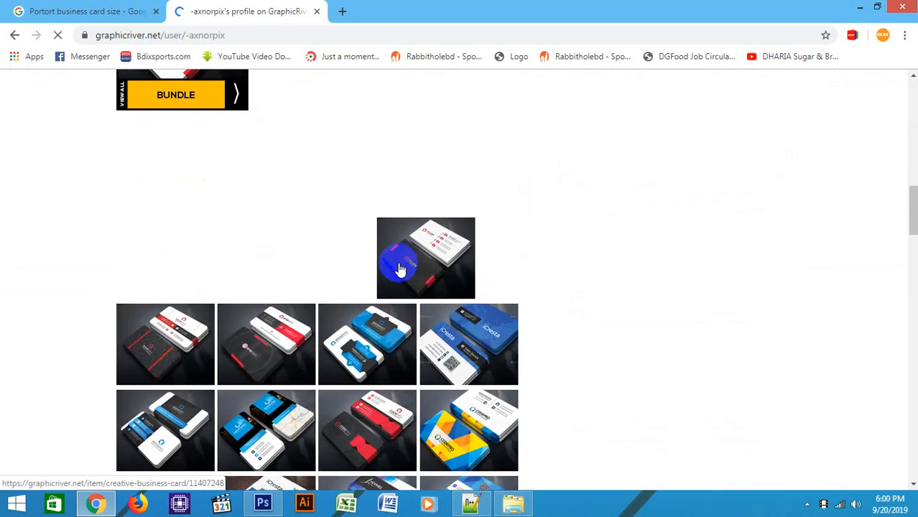
pyautogui.scroll(5, 397, 269)
pyautogui.scroll(5, 401, 270)
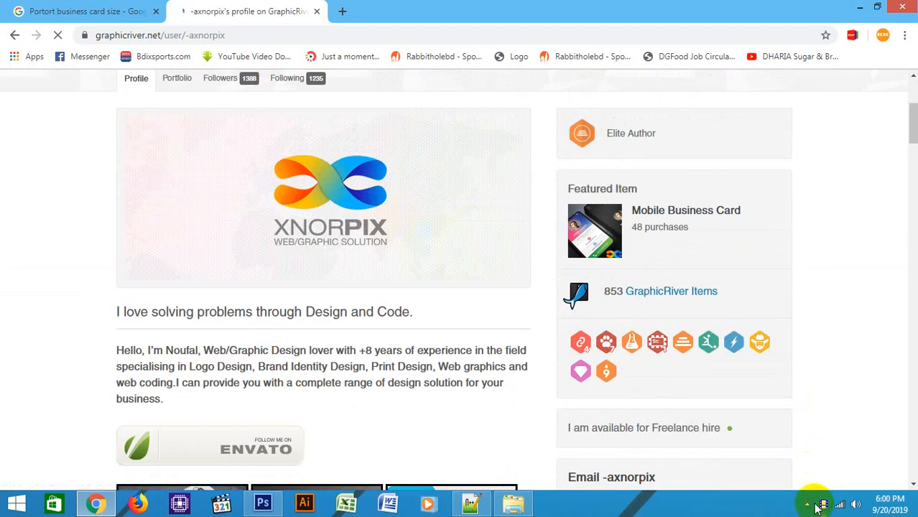